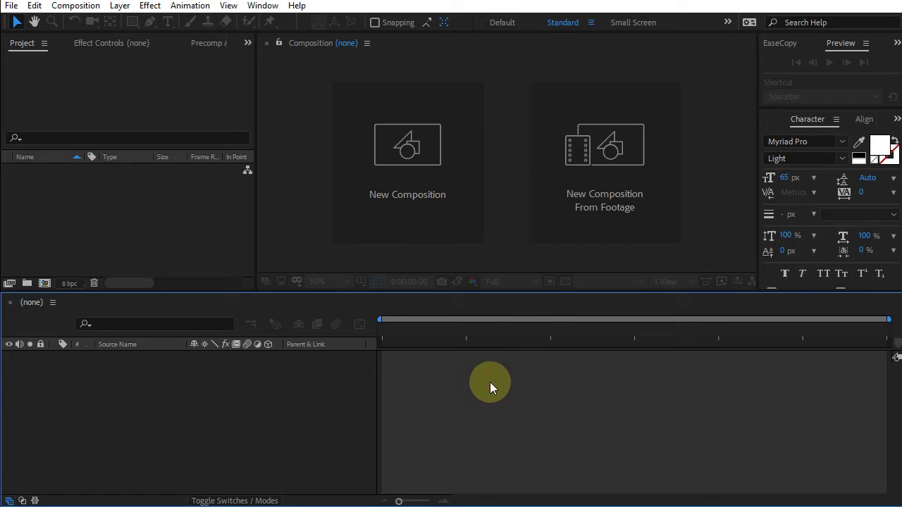
# Step: Create a 1920×1080, 30 fps, 10-second composition named 'Social Media Lower Thirds'
pyautogui.click(397, 166)
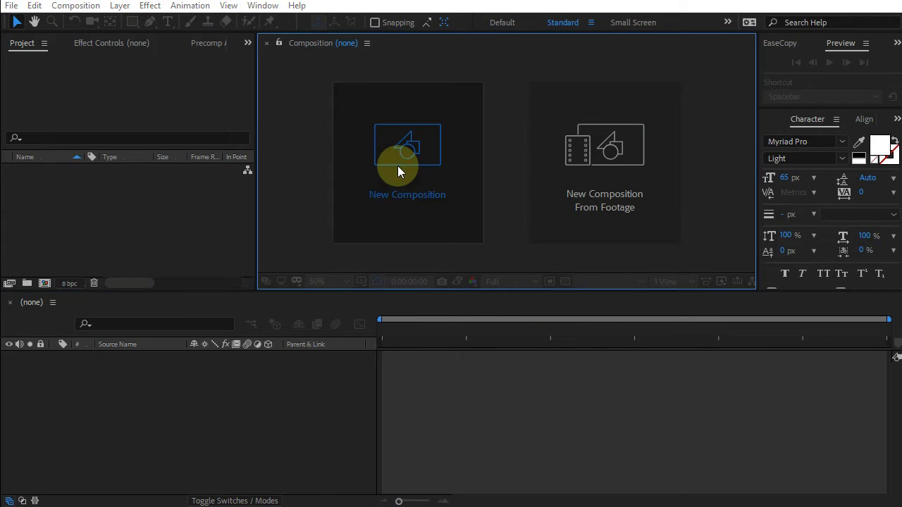
pyautogui.rightClick(333, 125)
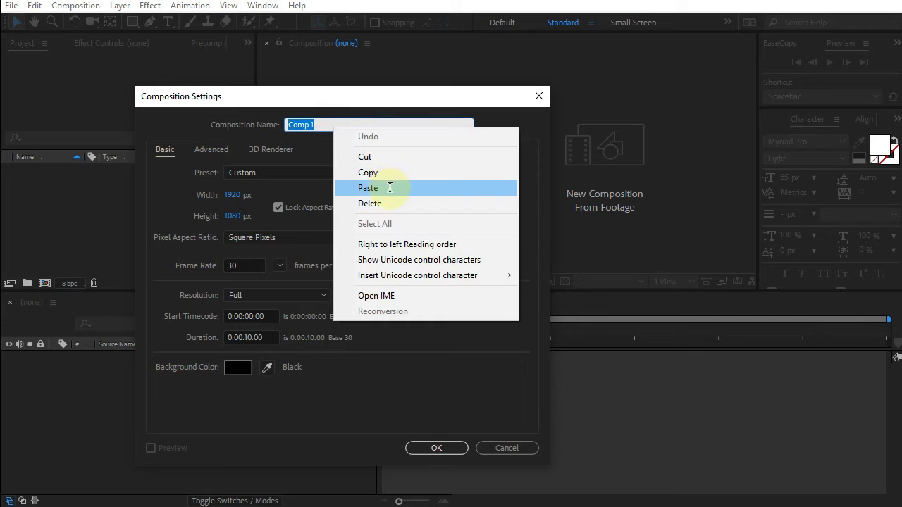
pyautogui.click(368, 188)
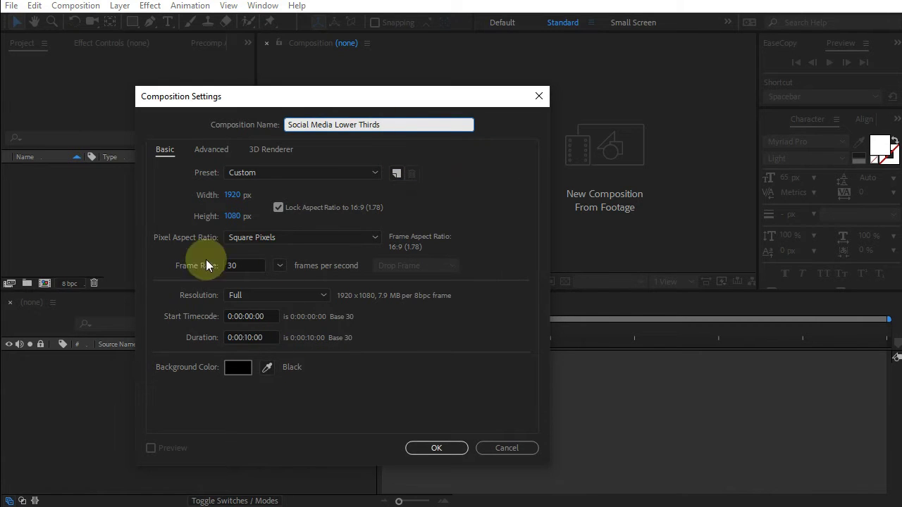
pyautogui.click(435, 447)
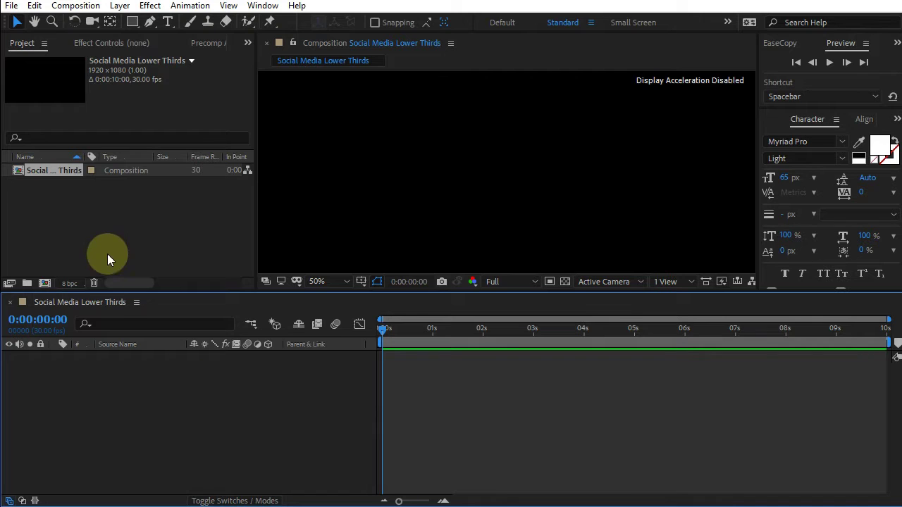
# Step: Create a new project folder named 'assets'
pyautogui.click(131, 236)
pyautogui.click(28, 283)
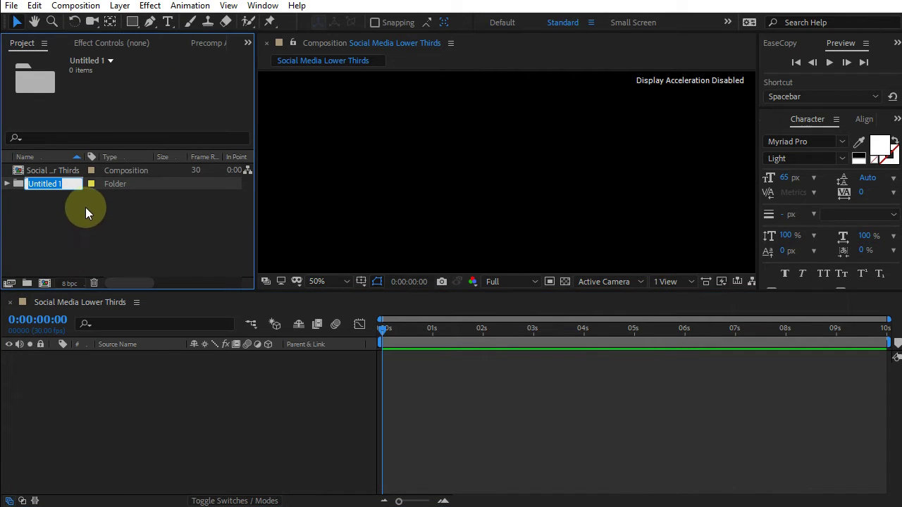
pyautogui.write('assets')
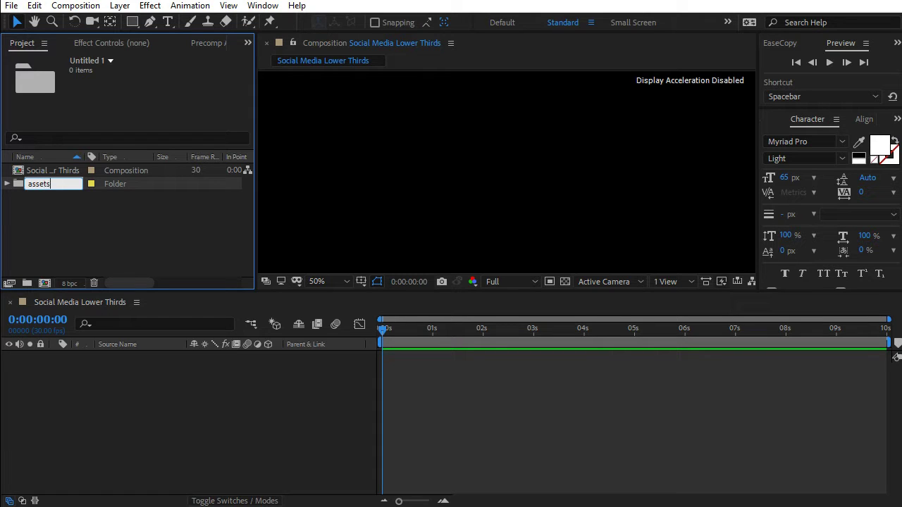
pyautogui.click(100, 220)
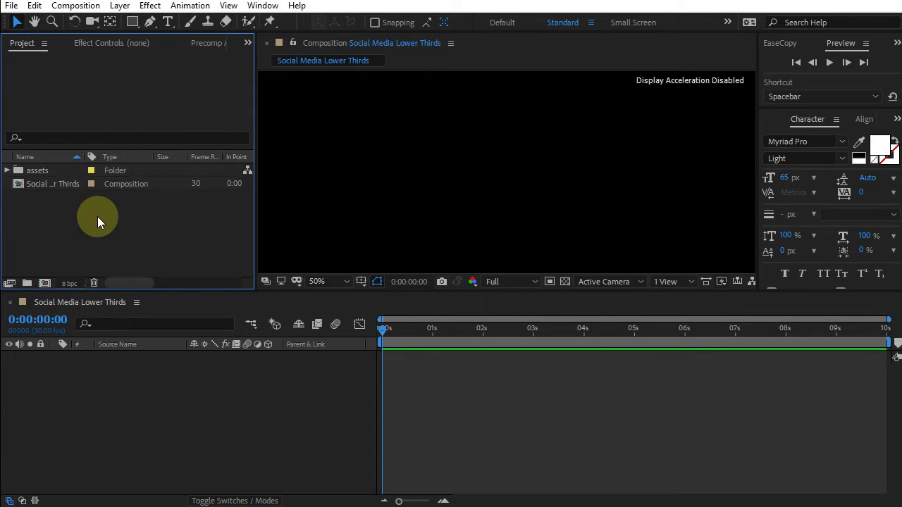
# Step: Import Facebook.png and Instagram.png and move them into the assets folder
pyautogui.click(105, 211)
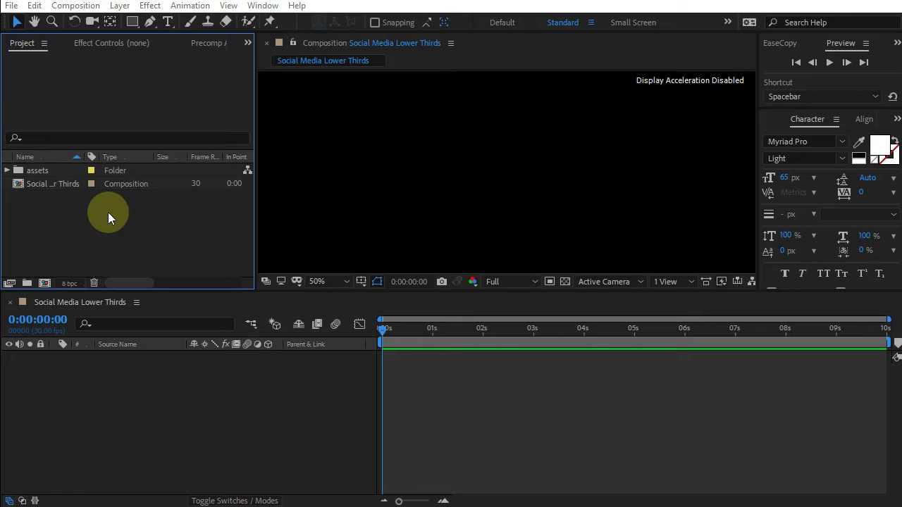
pyautogui.doubleClick(108, 212)
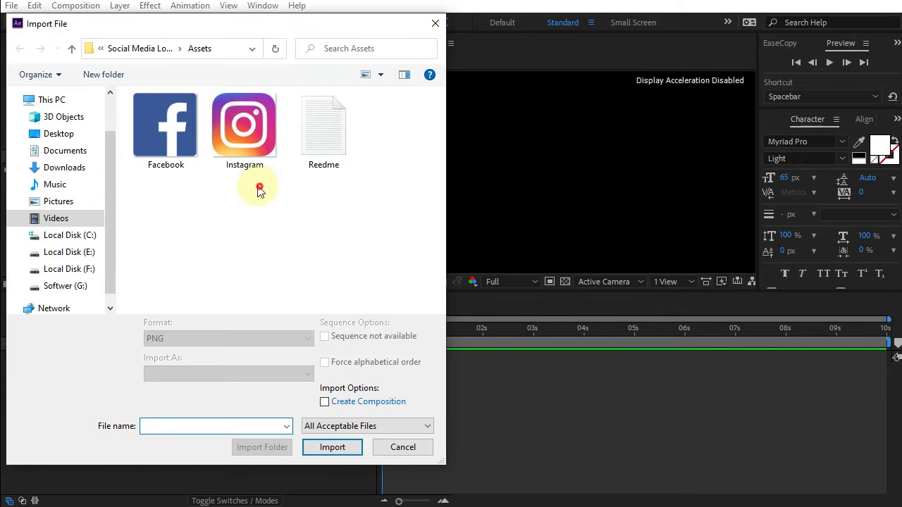
pyautogui.moveTo(259, 190); pyautogui.dragTo(144, 122)
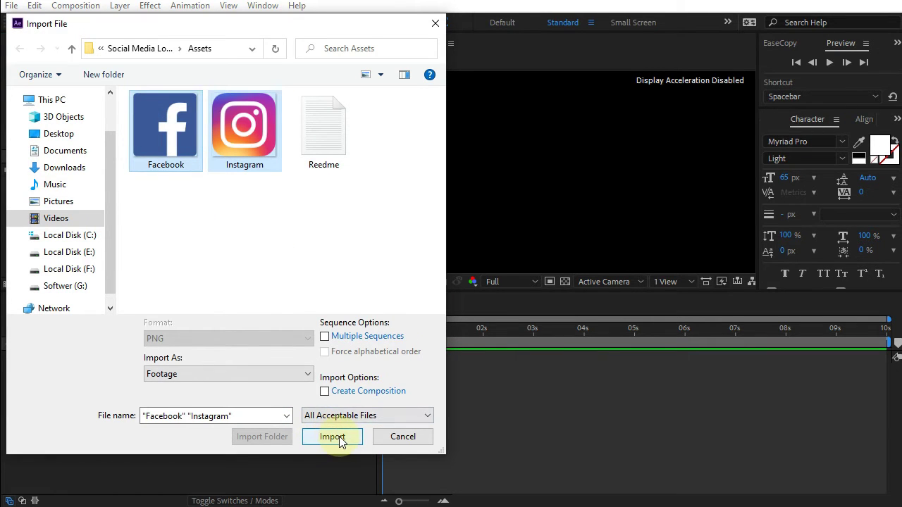
pyautogui.click(338, 437)
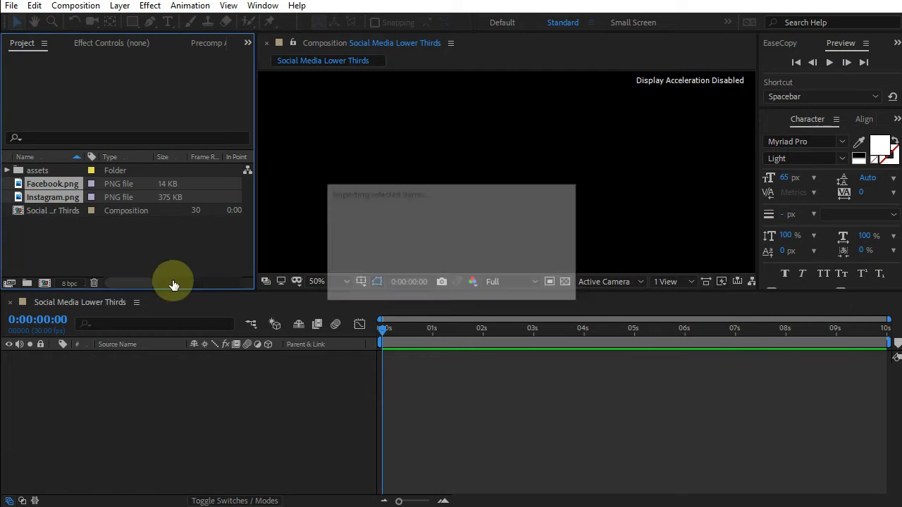
pyautogui.moveTo(67, 197); pyautogui.dragTo(54, 175)
pyautogui.hotkey('ctrl', 't')
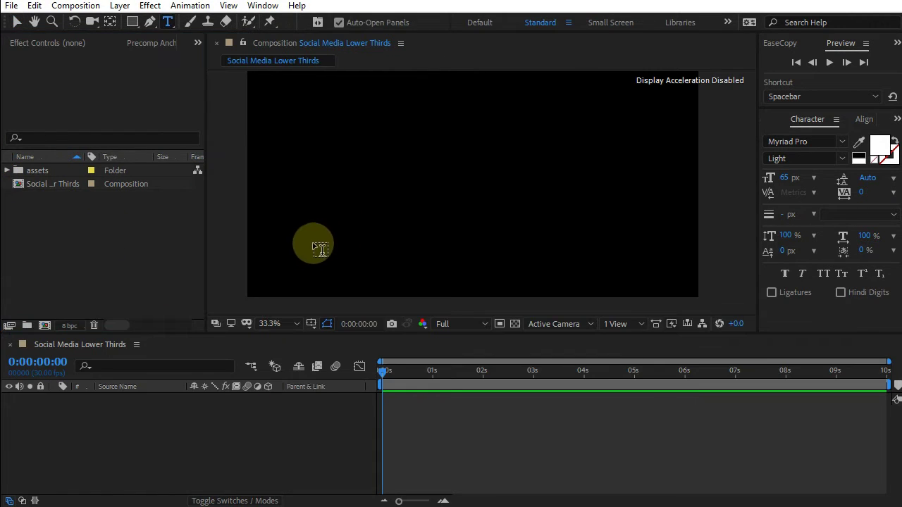
pyautogui.click(320, 242)
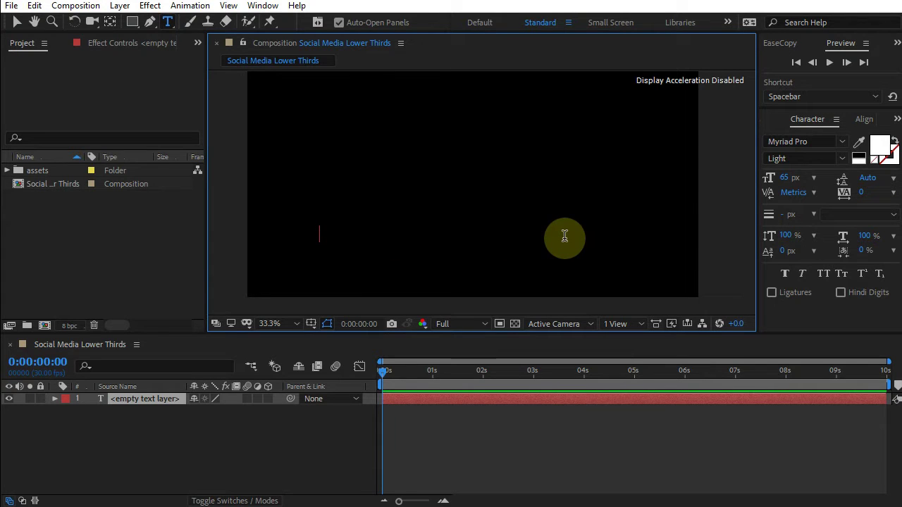
pyautogui.write('Fa')
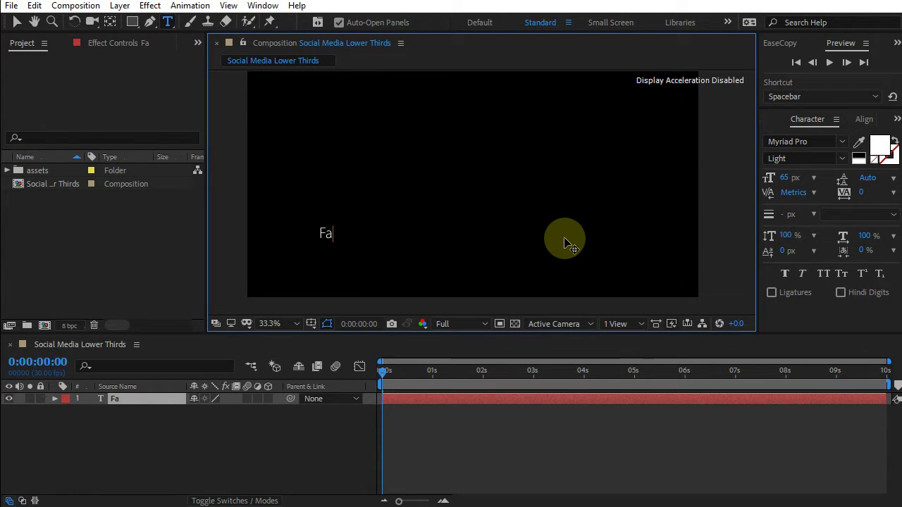
pyautogui.write('cebook')
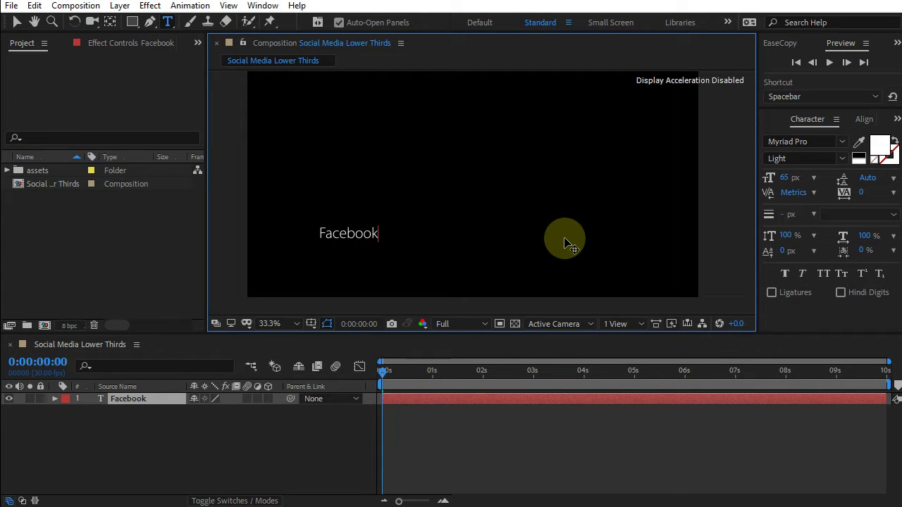
pyautogui.click(514, 423)
pyautogui.click(319, 256)
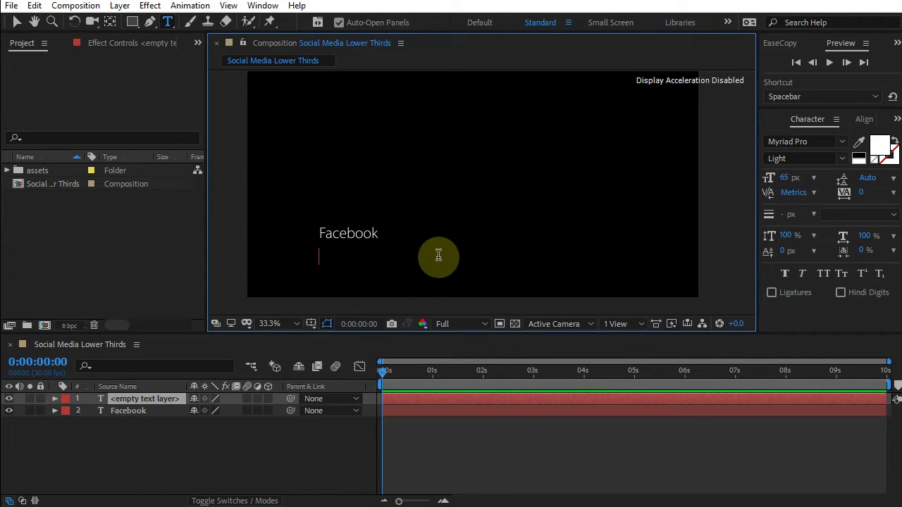
pyautogui.write('@y')
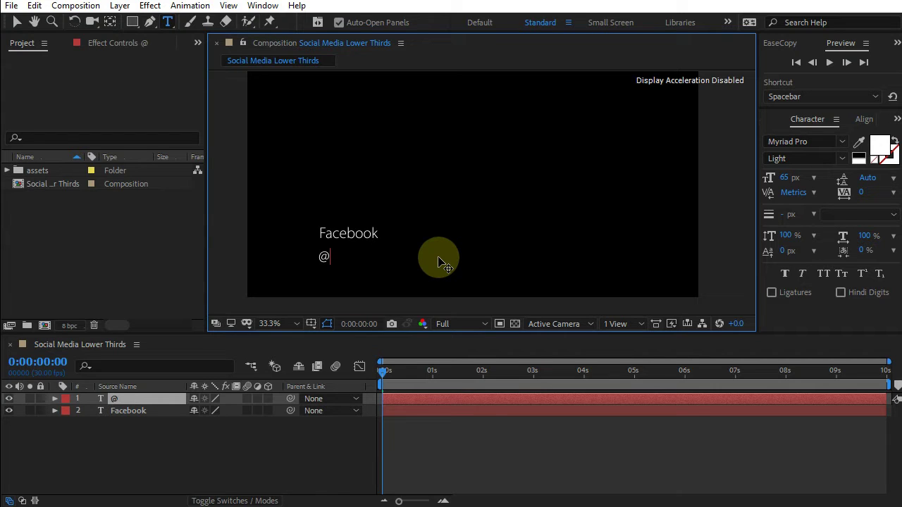
pyautogui.write('ouruse')
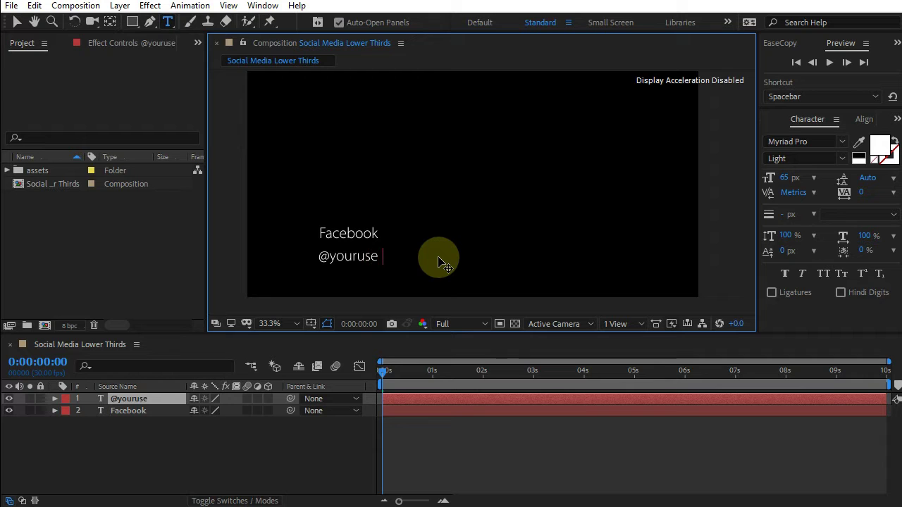
pyautogui.write('rname')
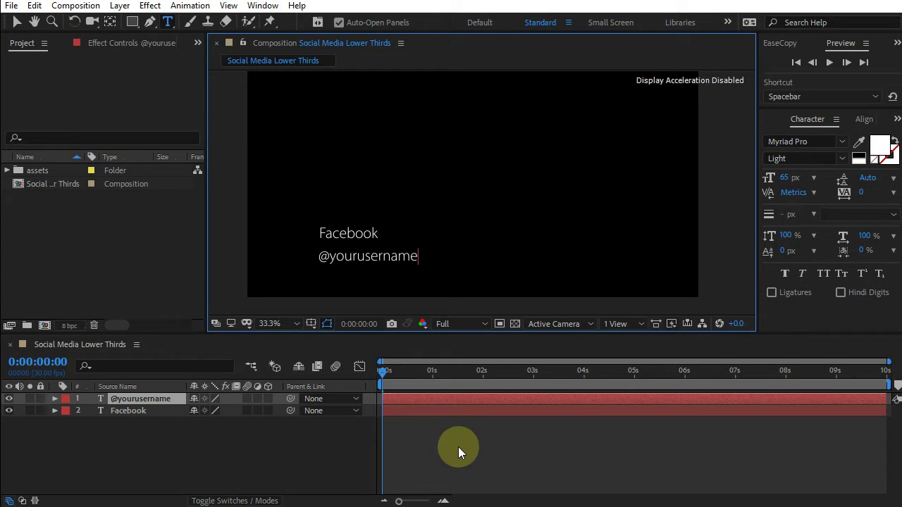
# Step: Draw a stroke-5 L-shaped line down the left of and under the Facebook title
pyautogui.click(458, 450)
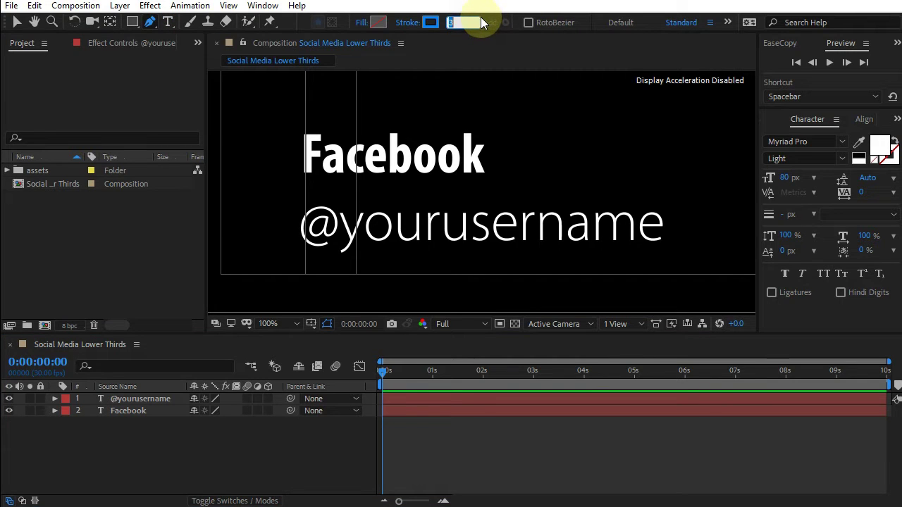
pyautogui.write('5')
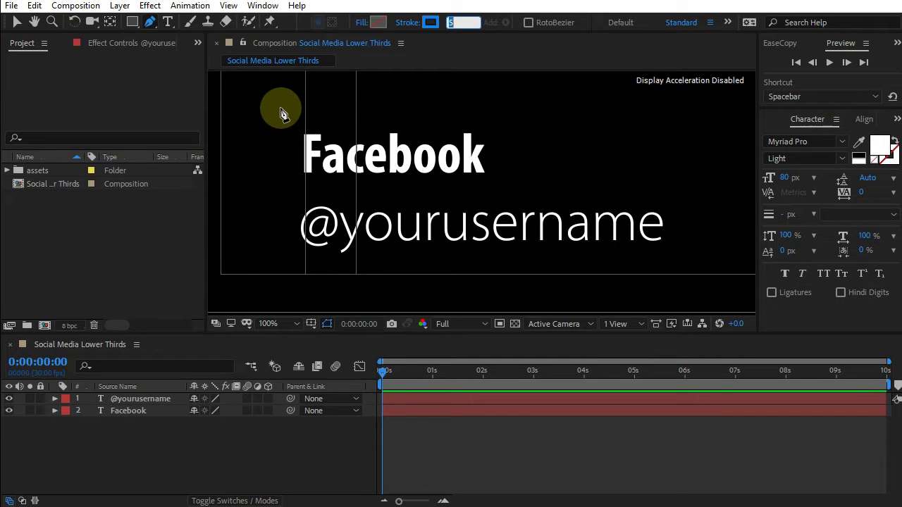
pyautogui.click(280, 109)
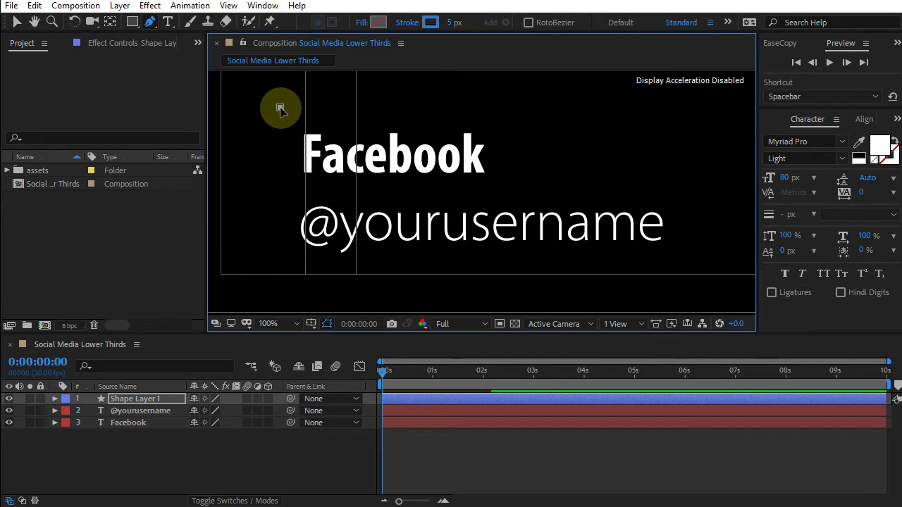
pyautogui.click(281, 198)
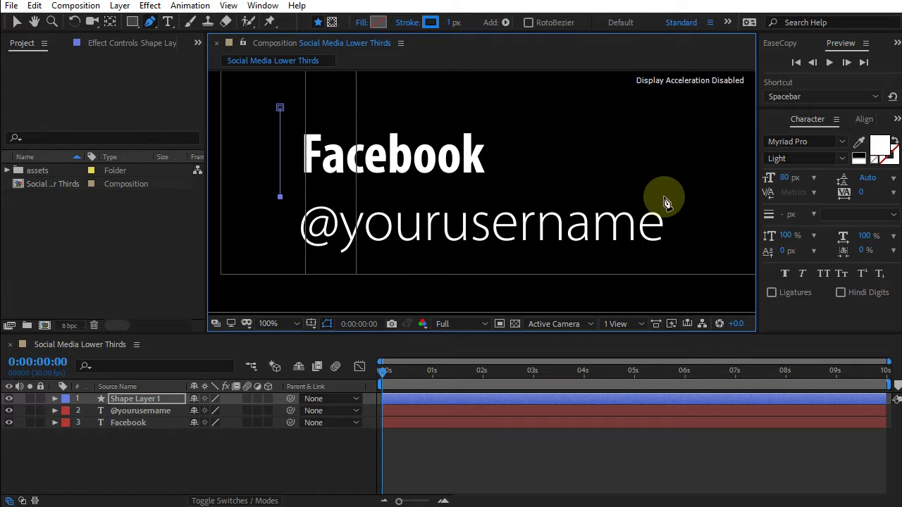
pyautogui.scroll(-2, 695, 204)
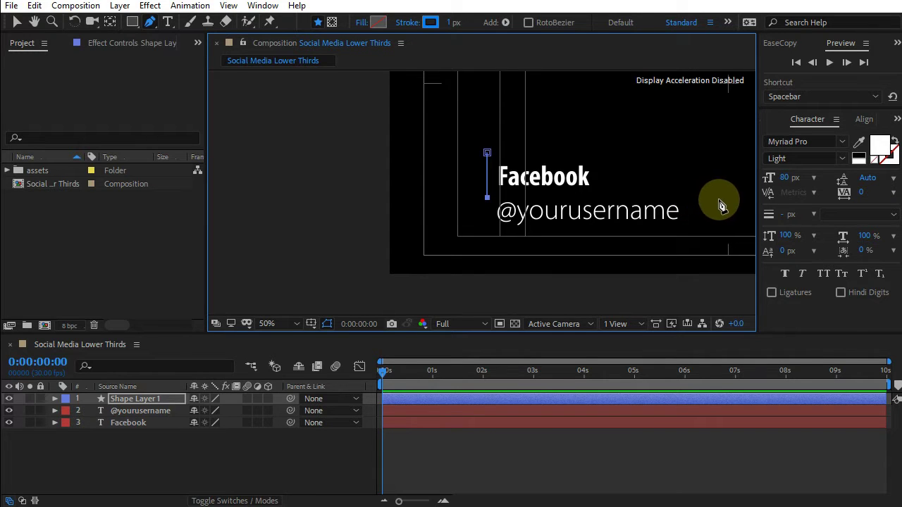
pyautogui.moveTo(713, 196); pyautogui.dragTo(683, 192)
pyautogui.moveTo(573, 198); pyautogui.dragTo(526, 214)
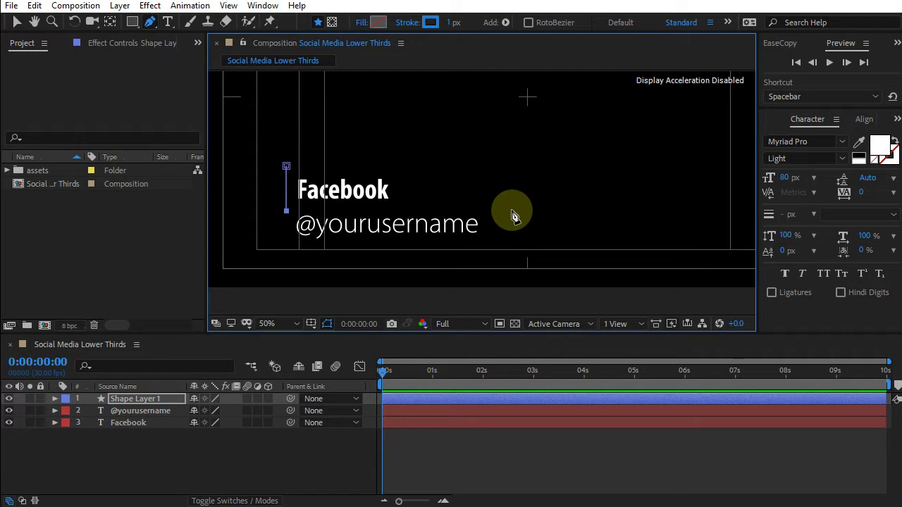
pyautogui.click(511, 211)
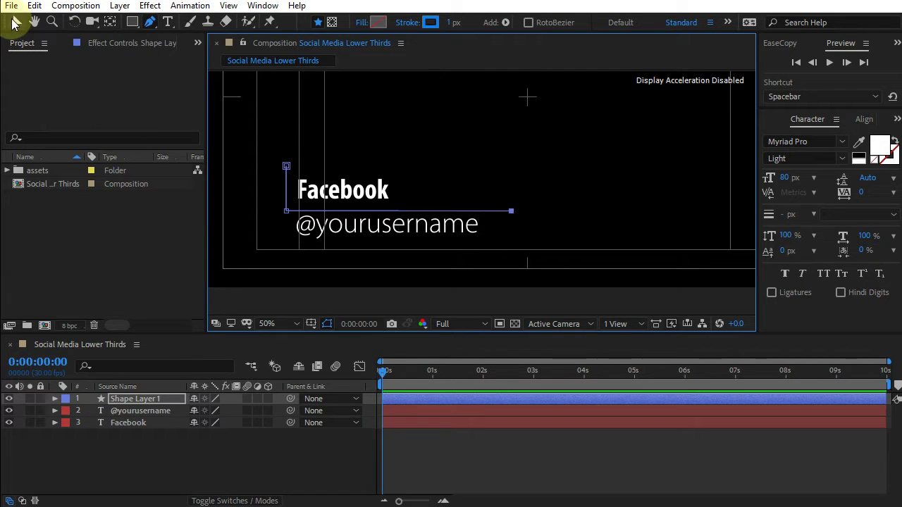
# Step: Reduce the accent line's stroke width to 3
pyautogui.click(17, 22)
pyautogui.click(566, 22)
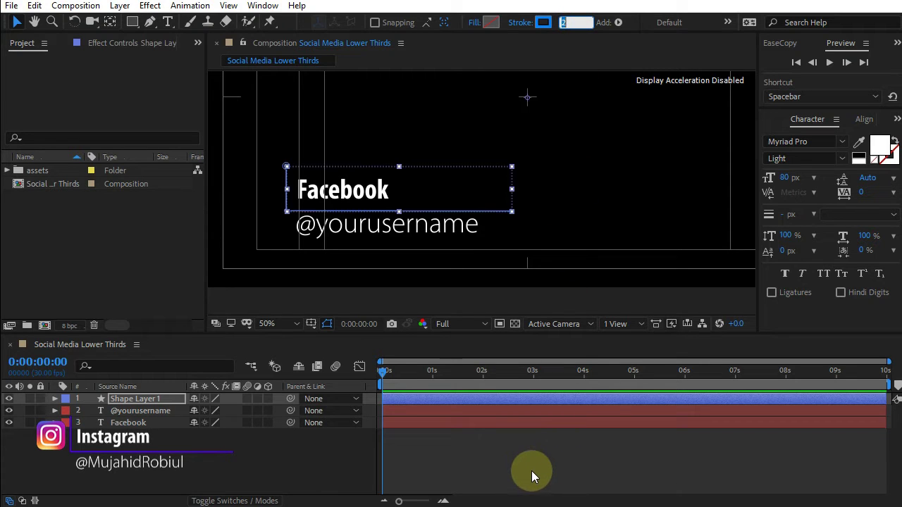
pyautogui.write('3')
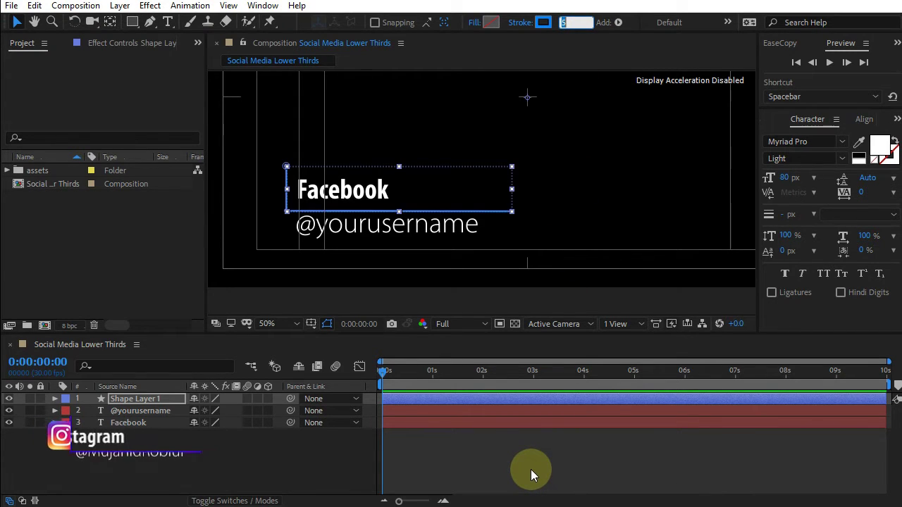
pyautogui.click(531, 470)
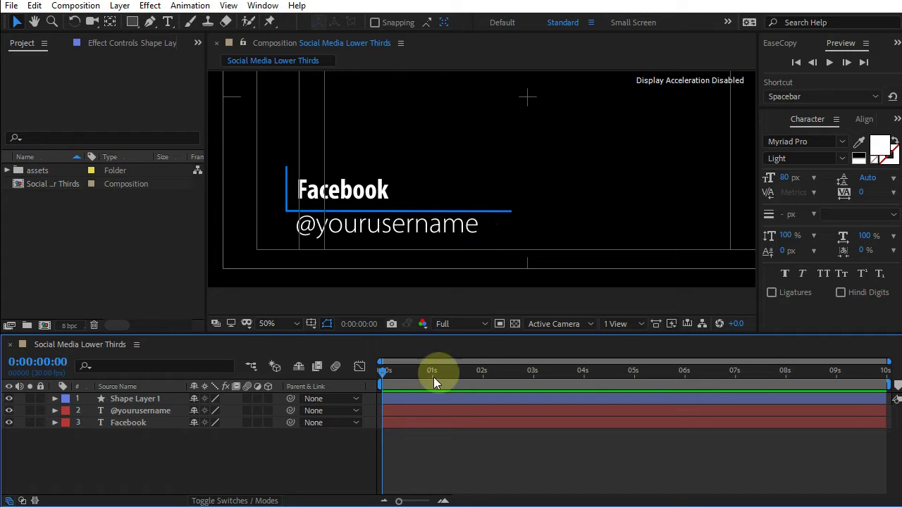
# Step: Add Facebook.png from the assets folder to the composition and scale it to 10%
pyautogui.click(7, 173)
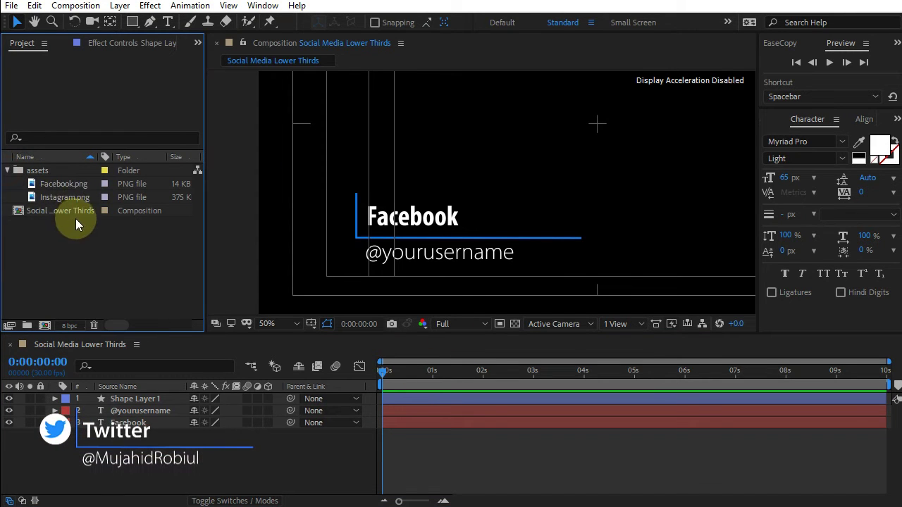
pyautogui.click(74, 184)
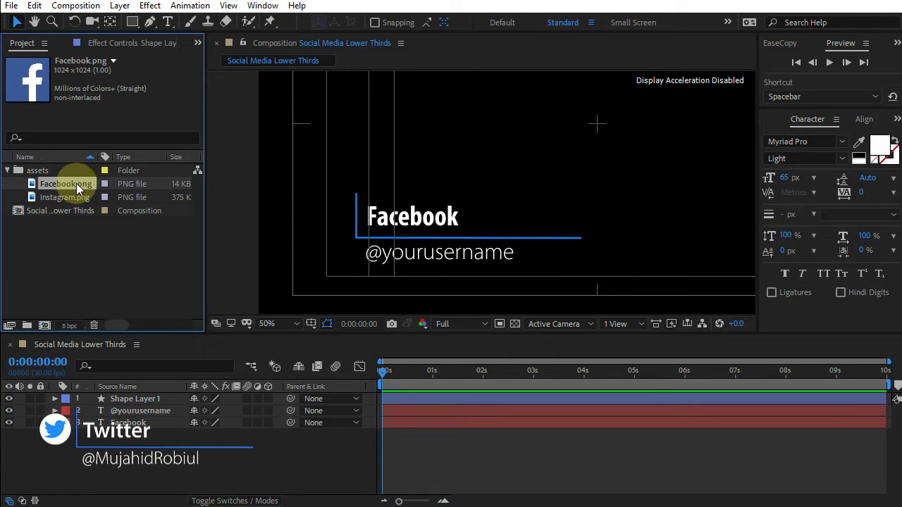
pyautogui.moveTo(76, 186)
pyautogui.mouseDown()
pyautogui.moveTo(226, 452)
pyautogui.moveTo(239, 444)
pyautogui.mouseUp()
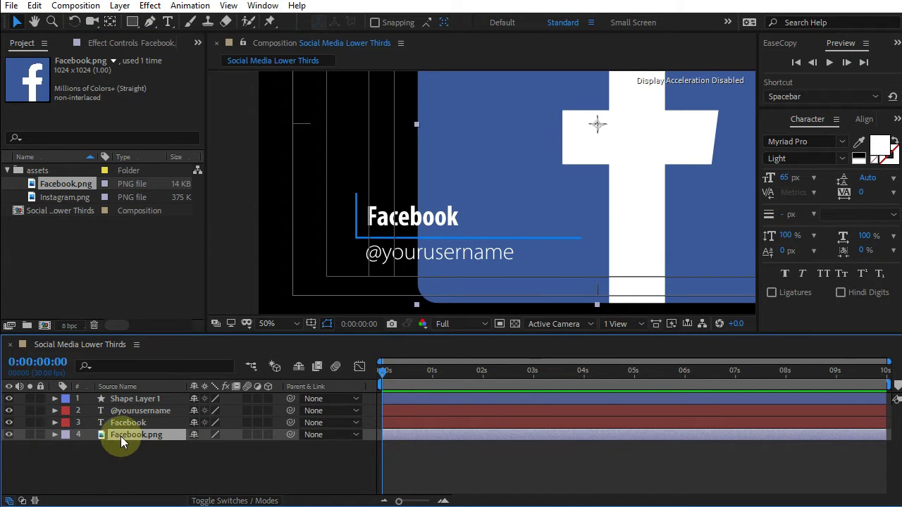
pyautogui.press('s')
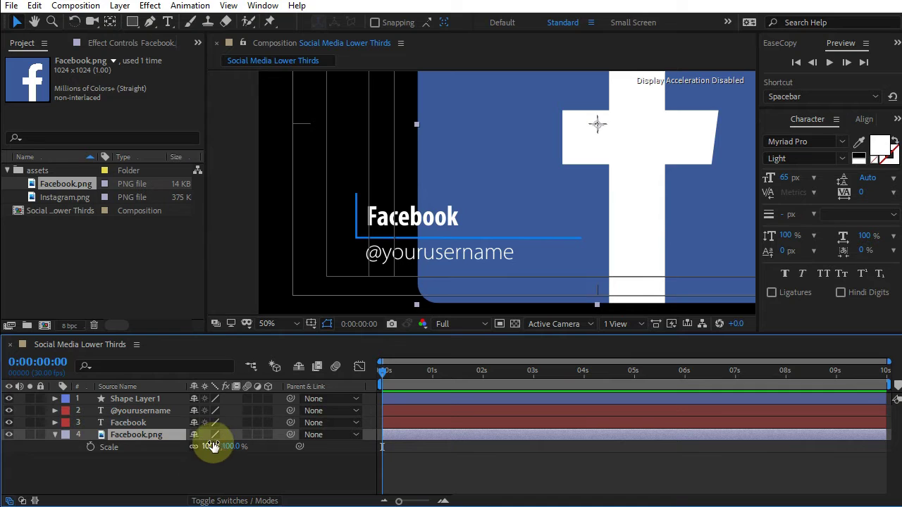
pyautogui.click(213, 446)
pyautogui.write('10')
pyautogui.press('Return')
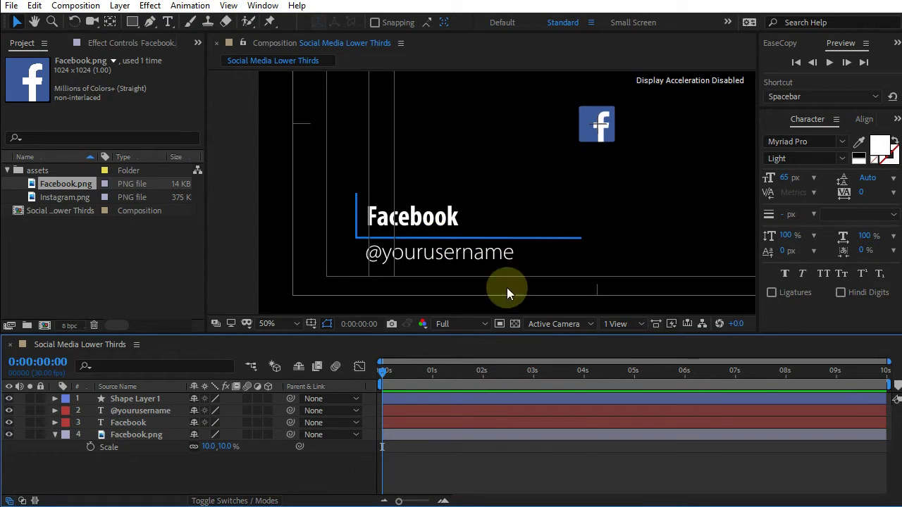
# Step: Position the Facebook logo just left of the Facebook title
pyautogui.click(601, 131)
pyautogui.moveTo(595, 127); pyautogui.dragTo(331, 220)
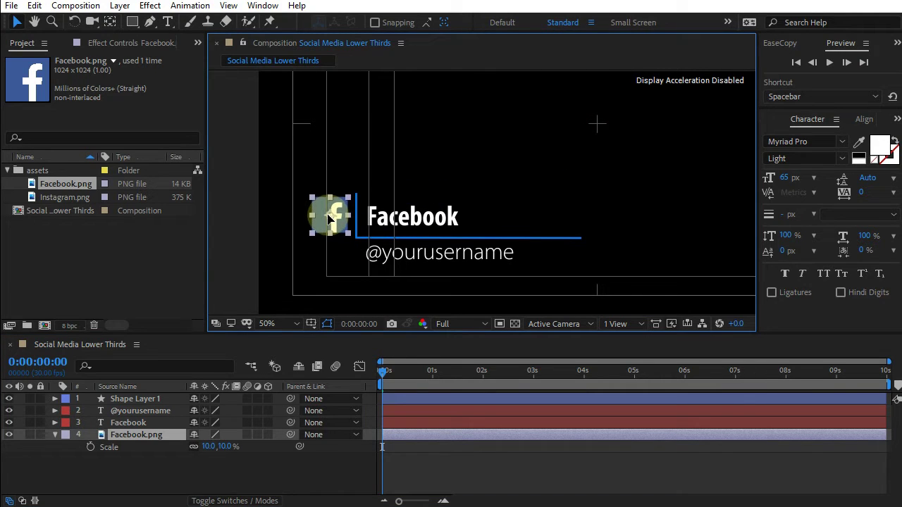
pyautogui.click(474, 470)
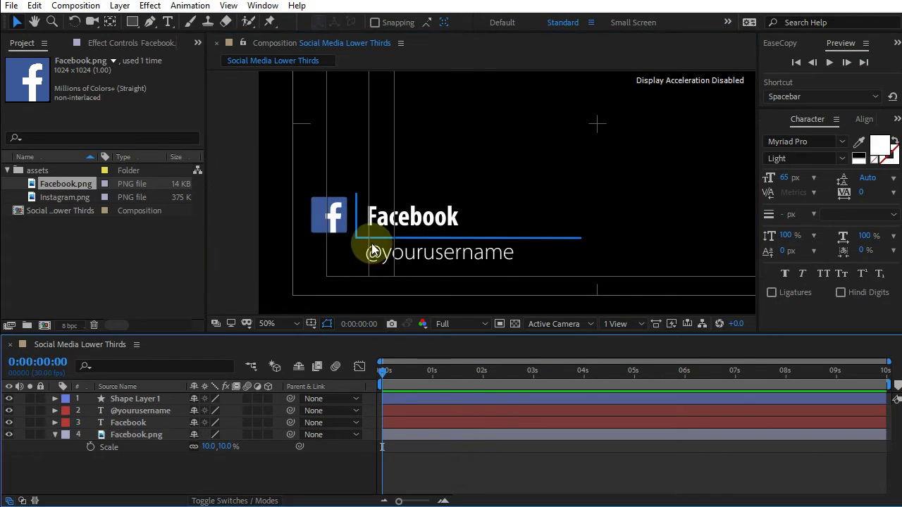
pyautogui.scroll(2, 367, 243)
# Step: Draw green rectangles over the Facebook title and the wider username line
pyautogui.press('q')
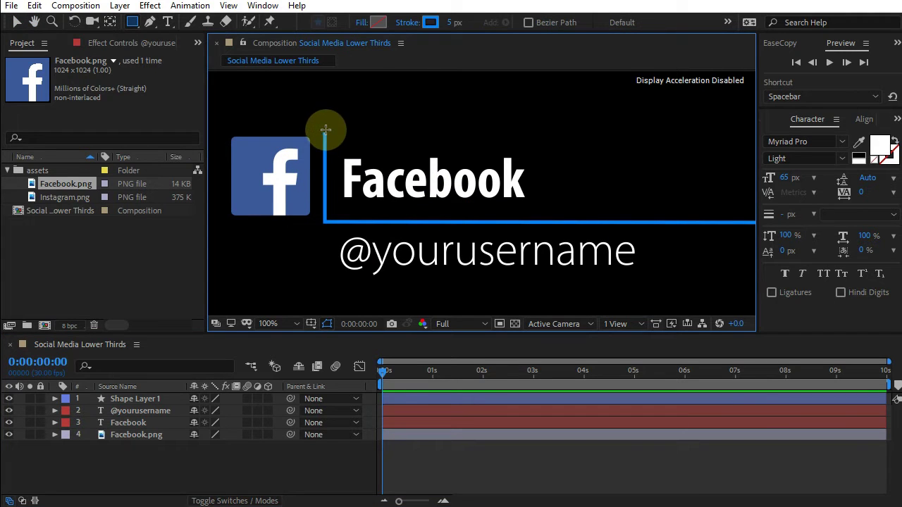
pyautogui.press('F2')
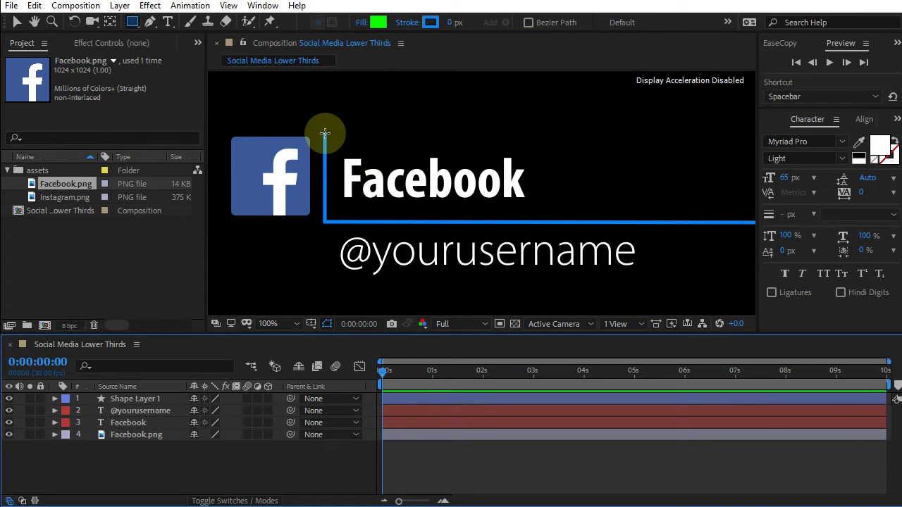
pyautogui.moveTo(325, 133)
pyautogui.mouseDown()
pyautogui.moveTo(551, 217)
pyautogui.moveTo(589, 222)
pyautogui.mouseUp()
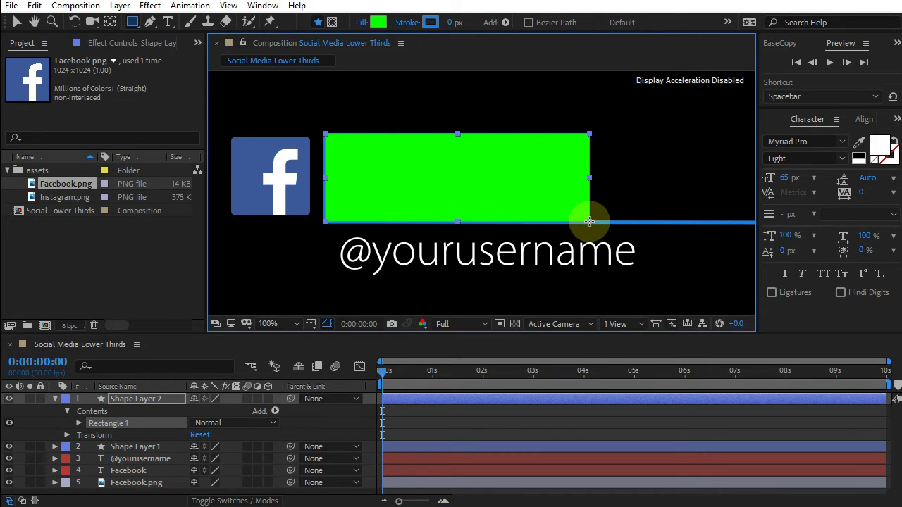
pyautogui.click(490, 419)
pyautogui.click(53, 399)
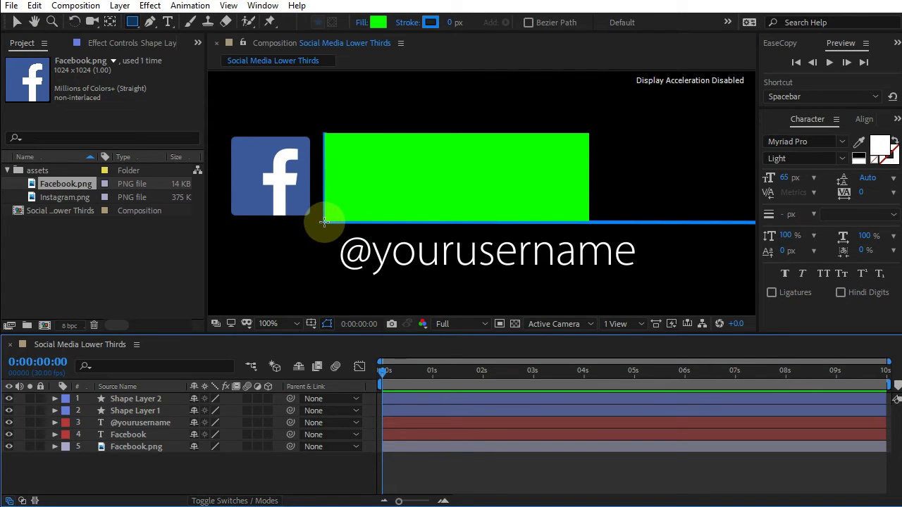
pyautogui.moveTo(325, 223); pyautogui.dragTo(712, 275)
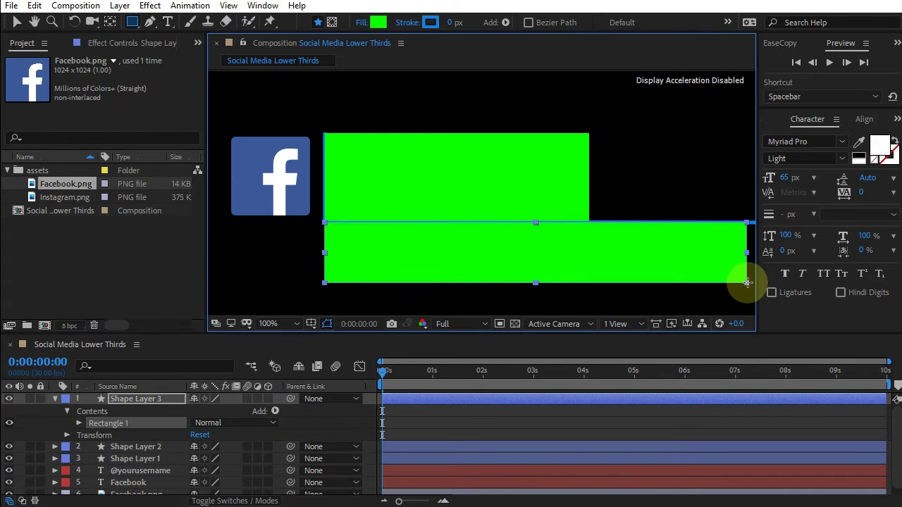
pyautogui.moveTo(724, 278); pyautogui.dragTo(749, 282)
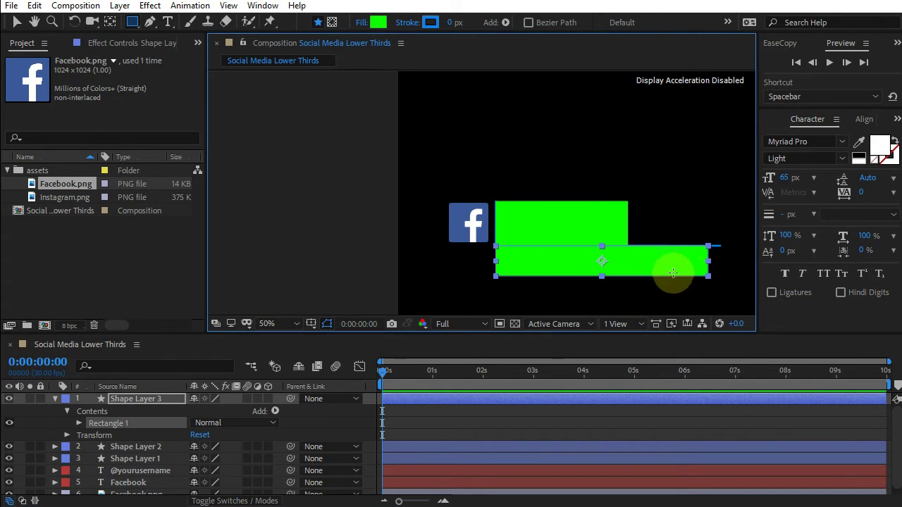
pyautogui.press('v')
pyautogui.click(155, 423)
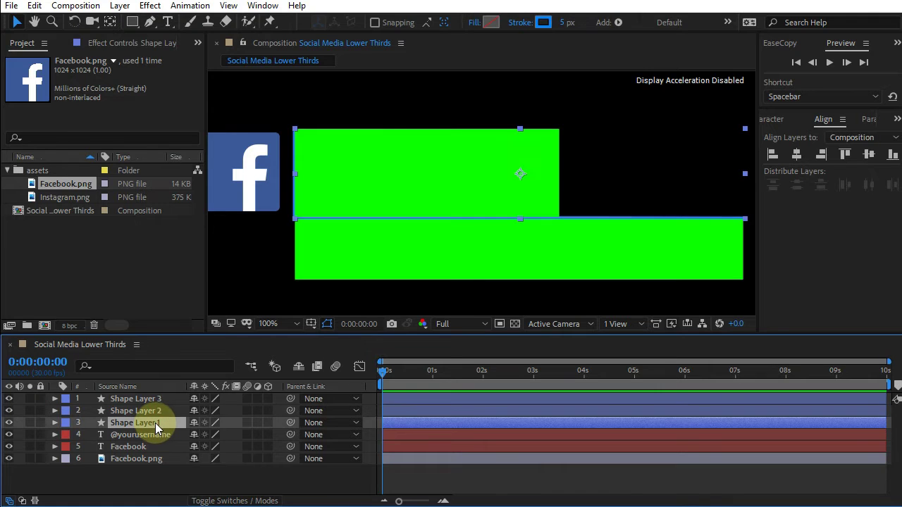
pyautogui.moveTo(155, 422); pyautogui.dragTo(153, 440)
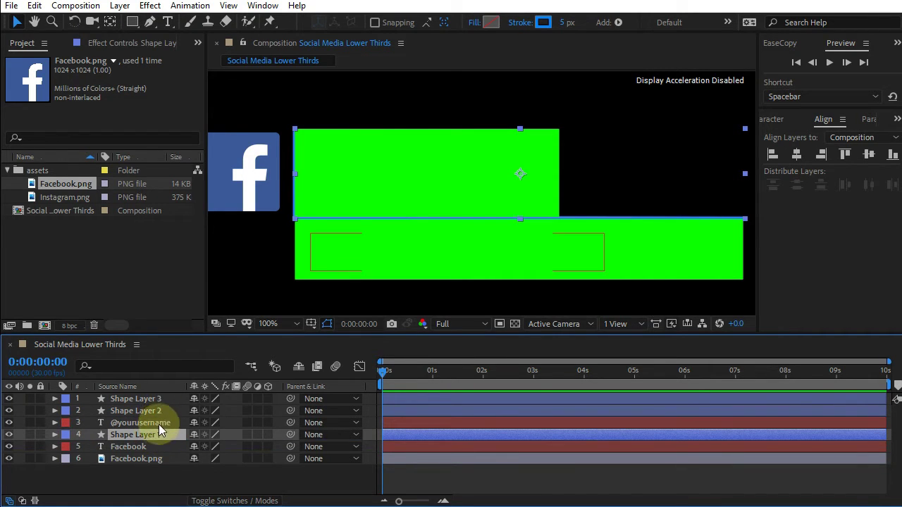
# Step: Move Shape Layer 1 to the bottom and Shape Layer 2 directly above the Facebook text layer
pyautogui.click(157, 410)
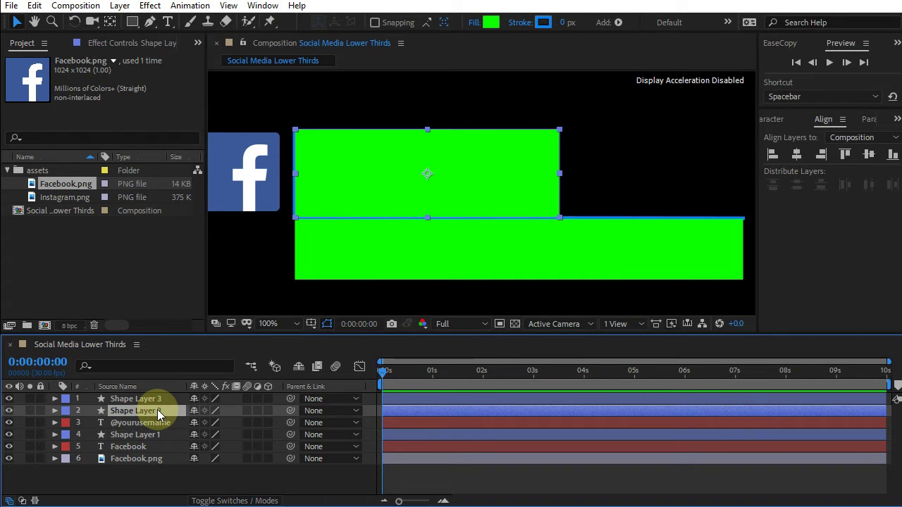
pyautogui.click(156, 433)
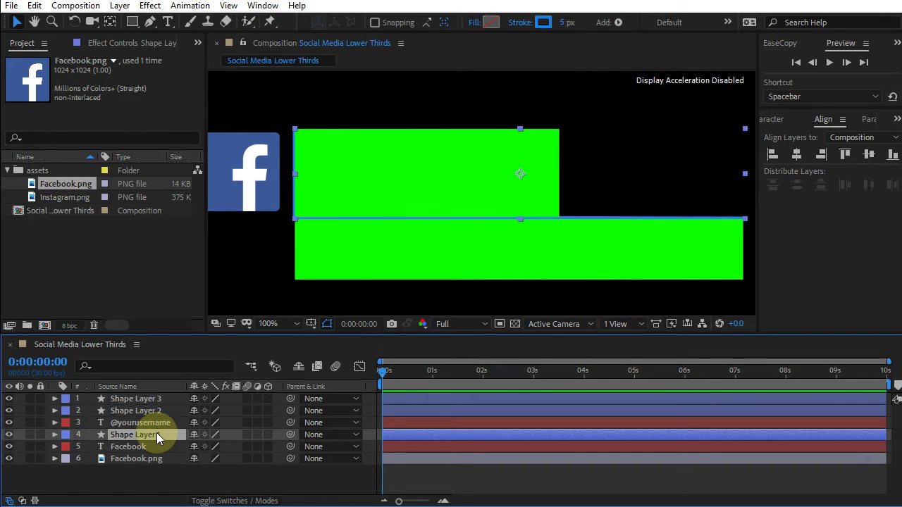
pyautogui.moveTo(156, 433); pyautogui.dragTo(158, 463)
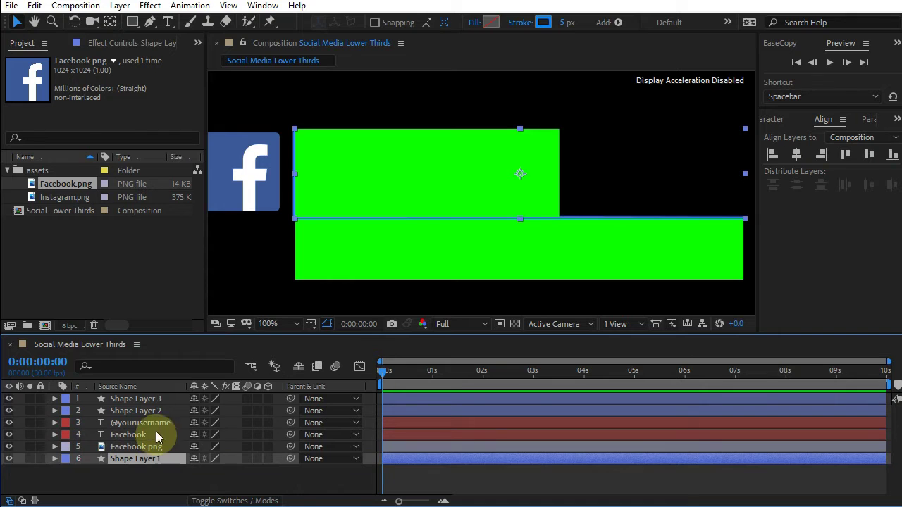
pyautogui.click(162, 412)
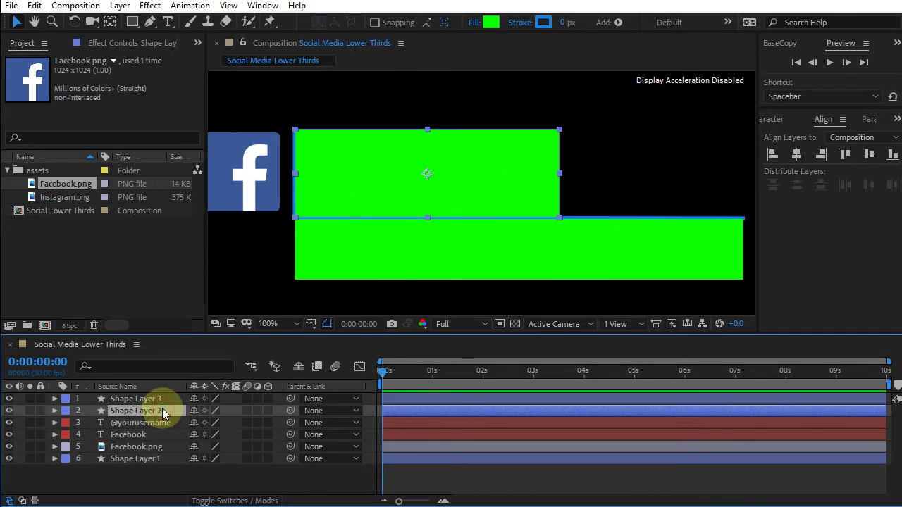
pyautogui.moveTo(163, 411); pyautogui.dragTo(163, 427)
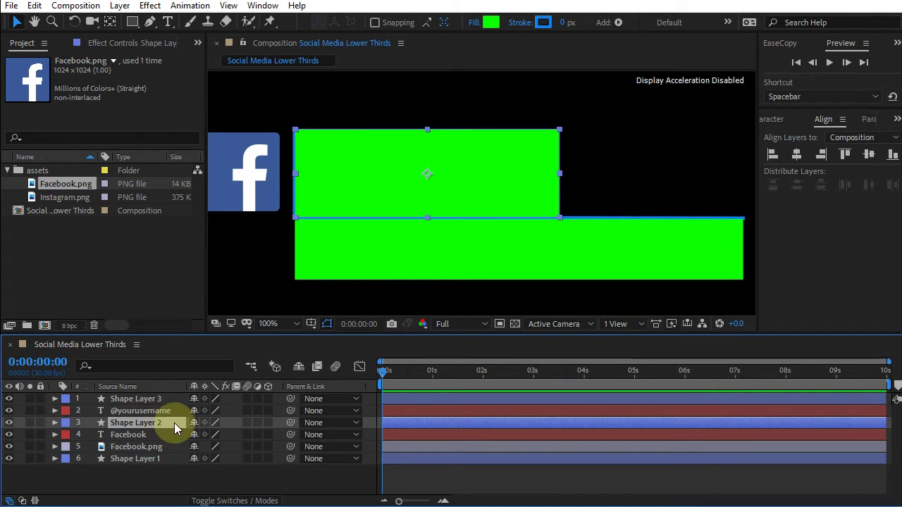
pyautogui.click(161, 434)
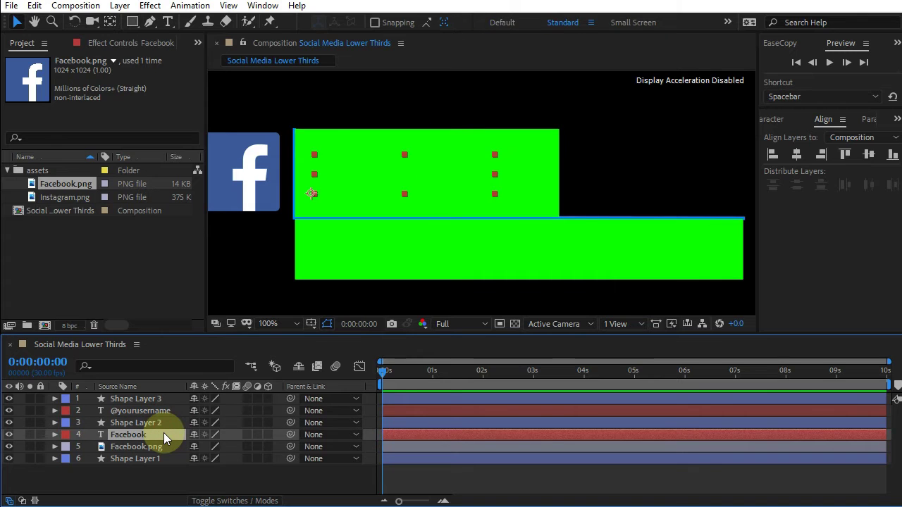
pyautogui.click(231, 499)
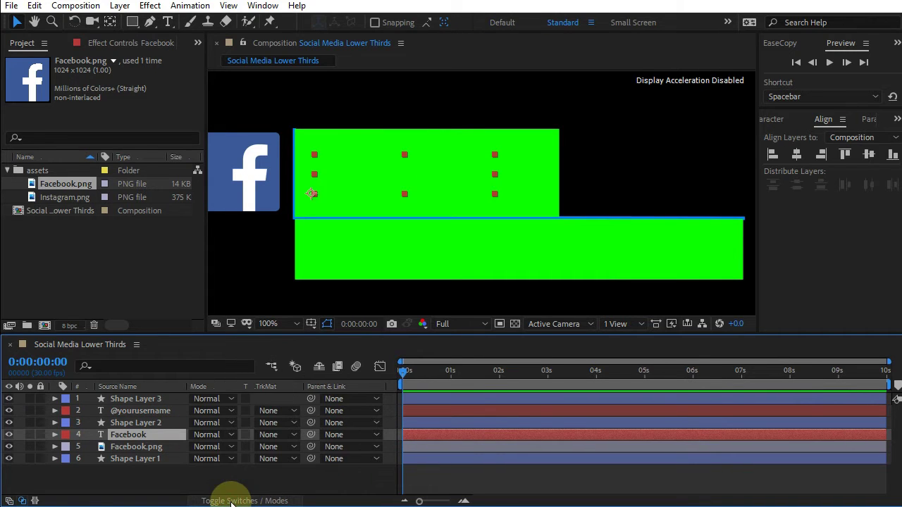
pyautogui.click(278, 437)
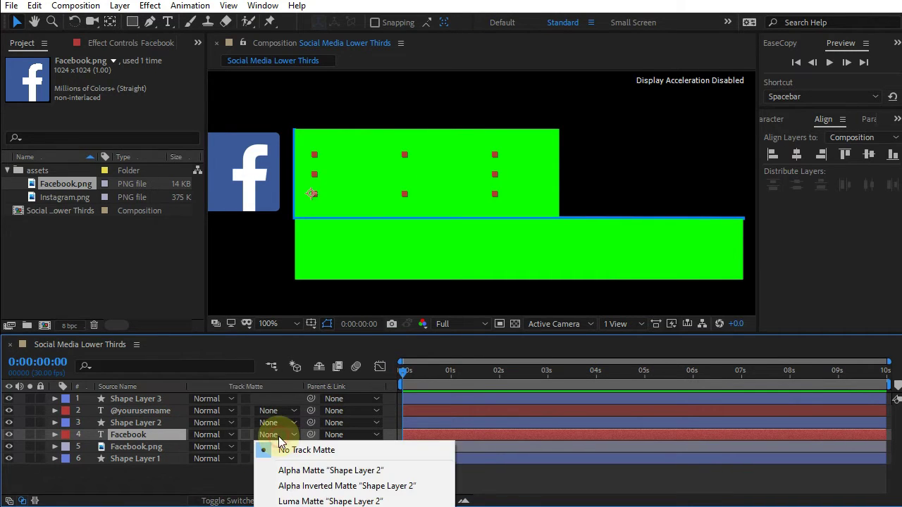
pyautogui.click(335, 472)
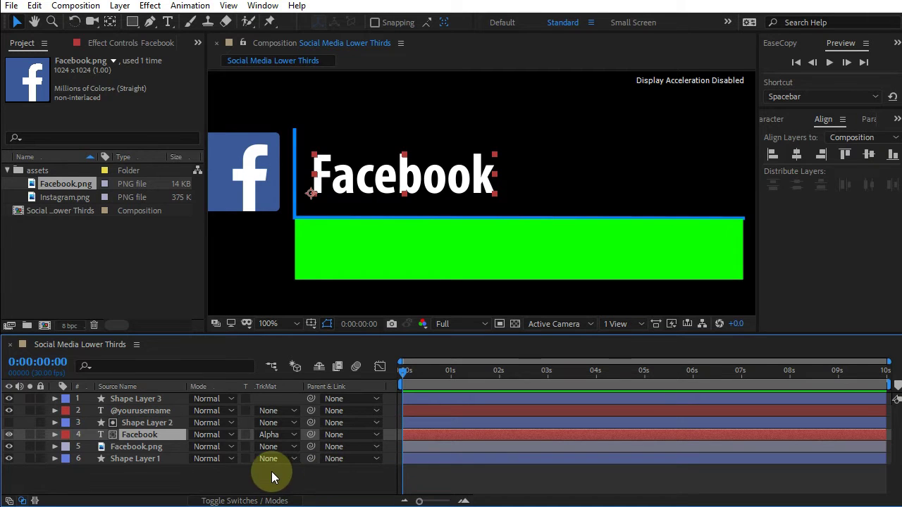
pyautogui.click(161, 410)
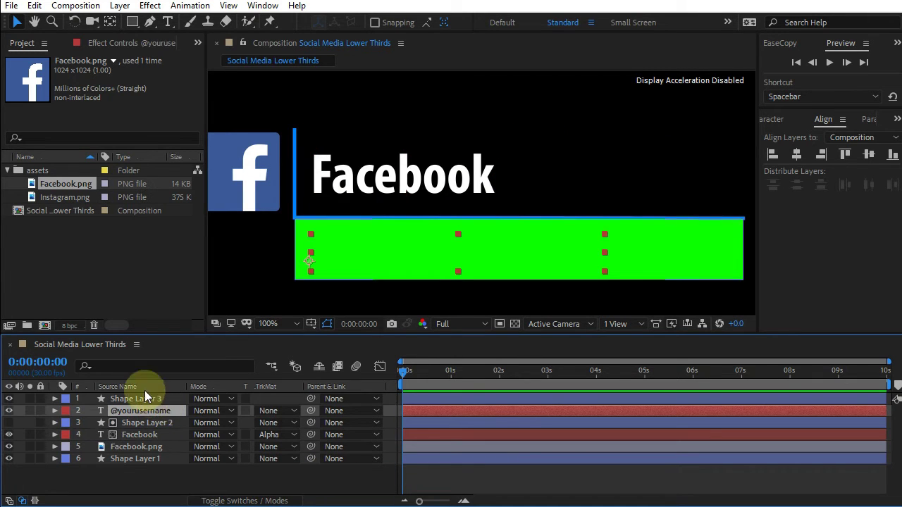
pyautogui.click(280, 411)
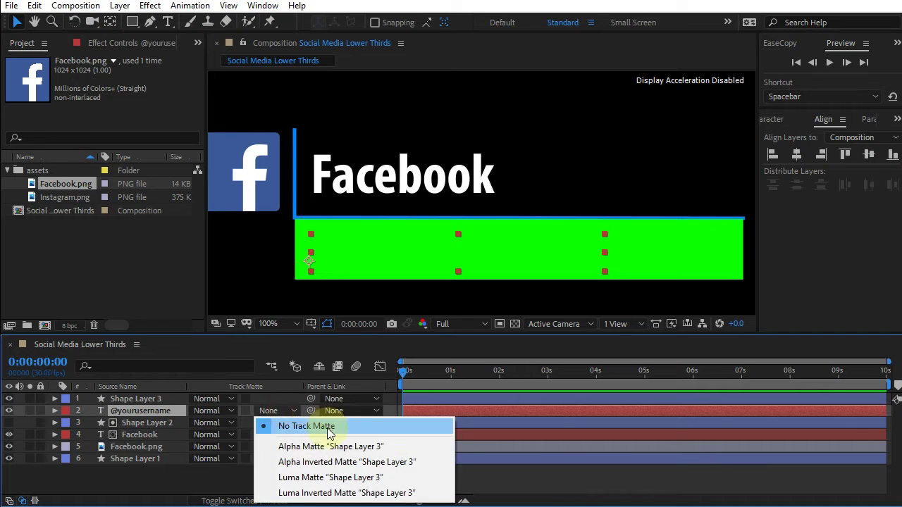
pyautogui.click(315, 446)
pyautogui.click(456, 473)
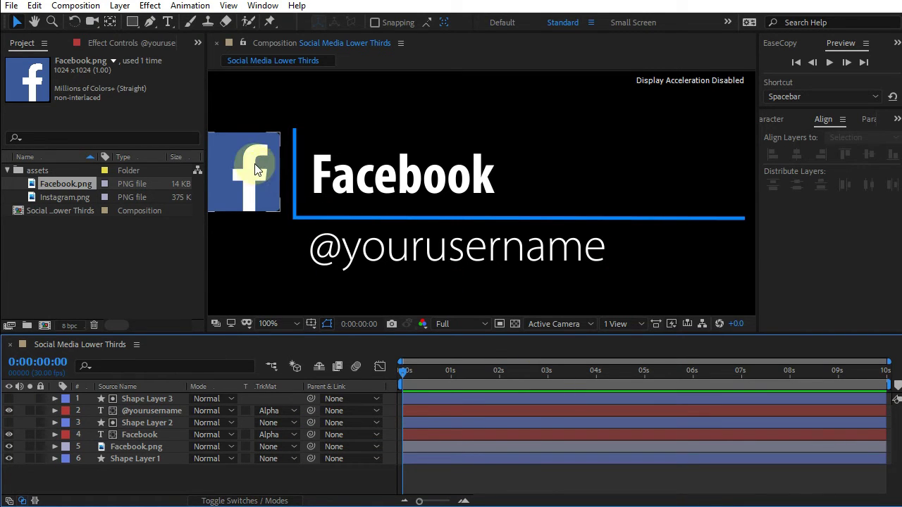
pyautogui.click(256, 169)
pyautogui.click(469, 471)
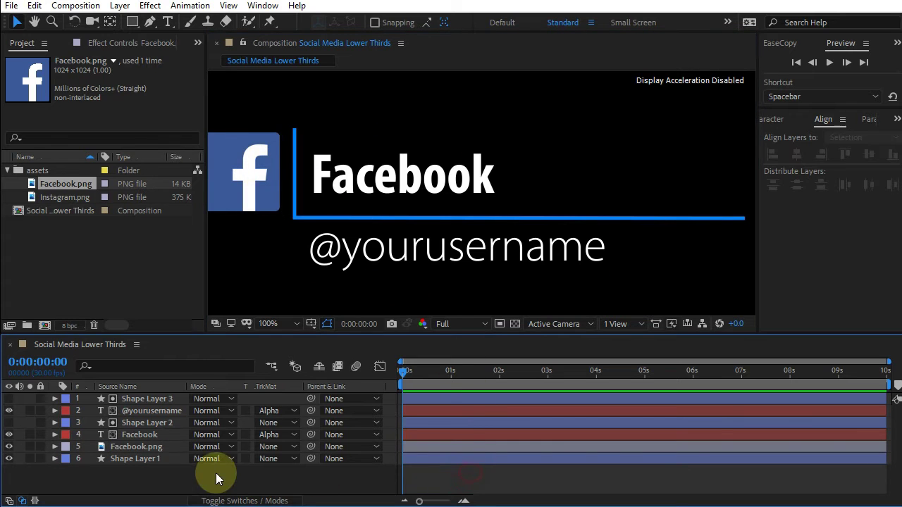
# Step: Pre-compose the Facebook.png layer into a composition named 'logo'
pyautogui.click(161, 447)
pyautogui.rightClick(161, 447)
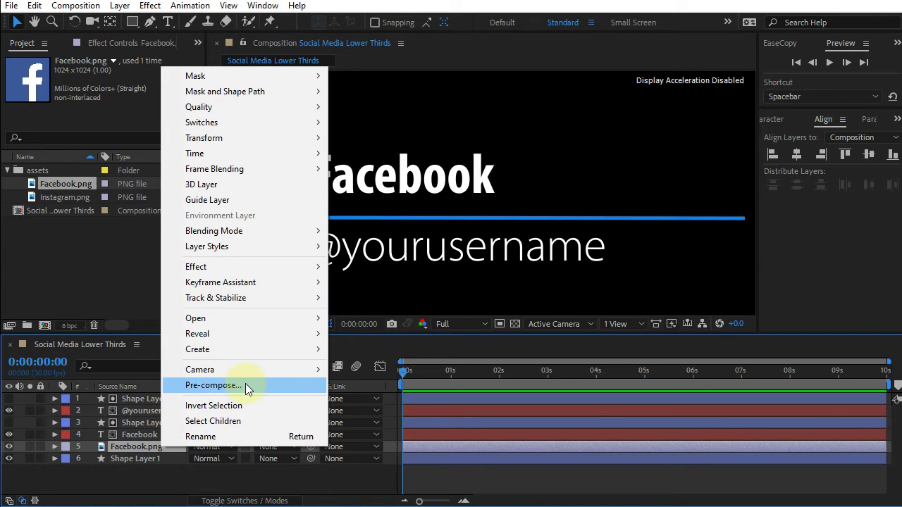
pyautogui.click(246, 384)
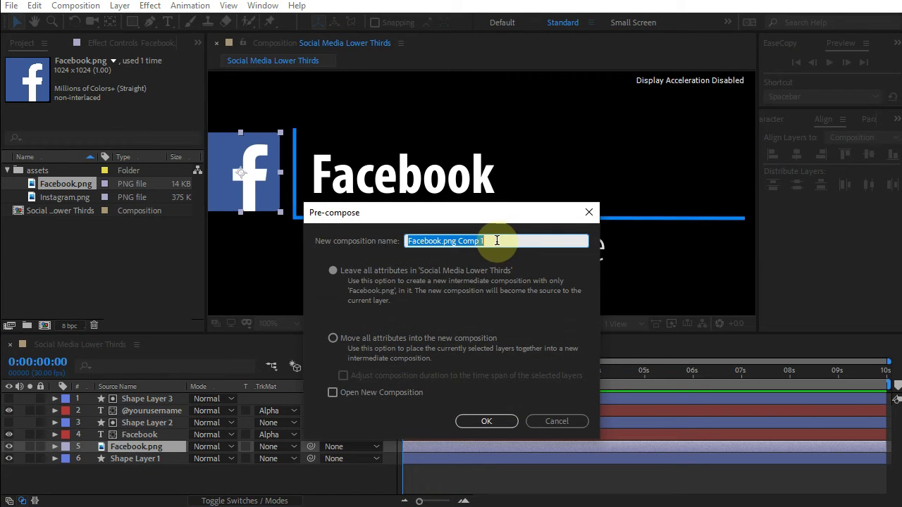
pyautogui.press('BackSpace')
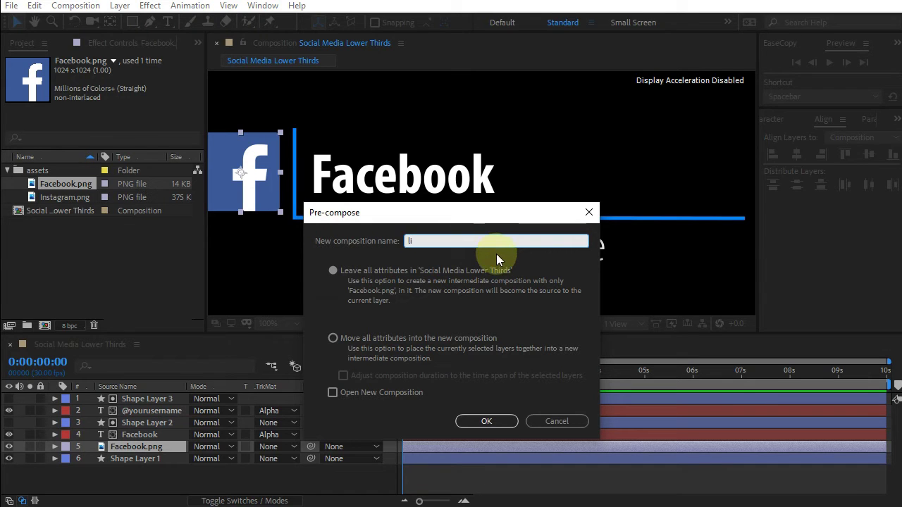
pyautogui.write('og')
pyautogui.write('o')
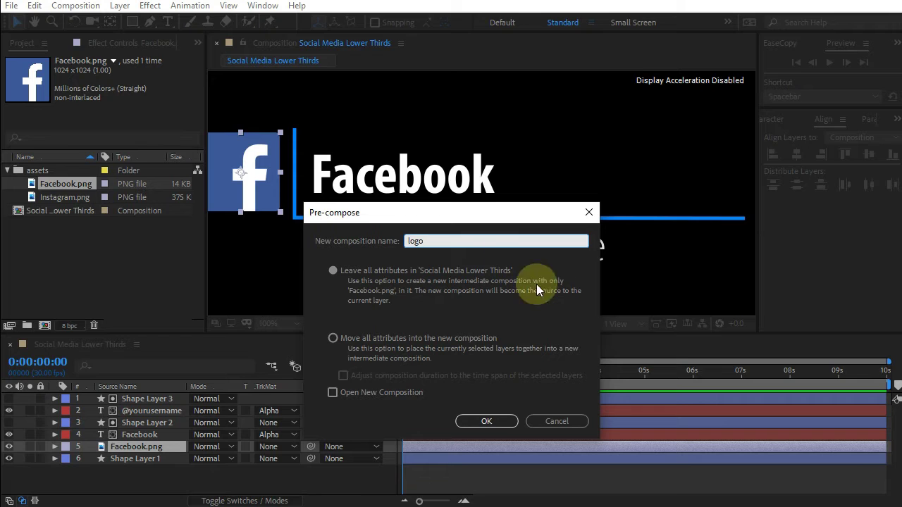
pyautogui.click(486, 421)
pyautogui.click(477, 479)
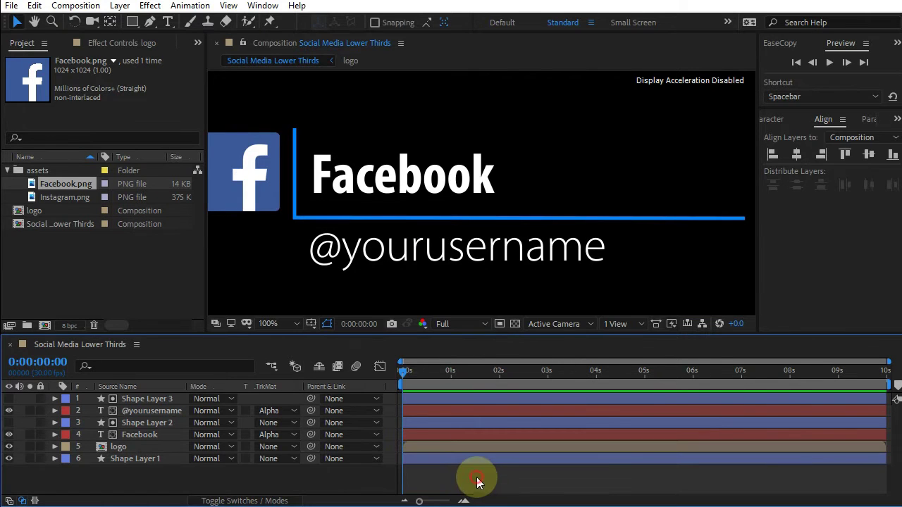
# Step: Draw a rectangle over the Facebook icon, its right edge fitted to the accent line
pyautogui.press('q')
pyautogui.moveTo(222, 115); pyautogui.dragTo(340, 215)
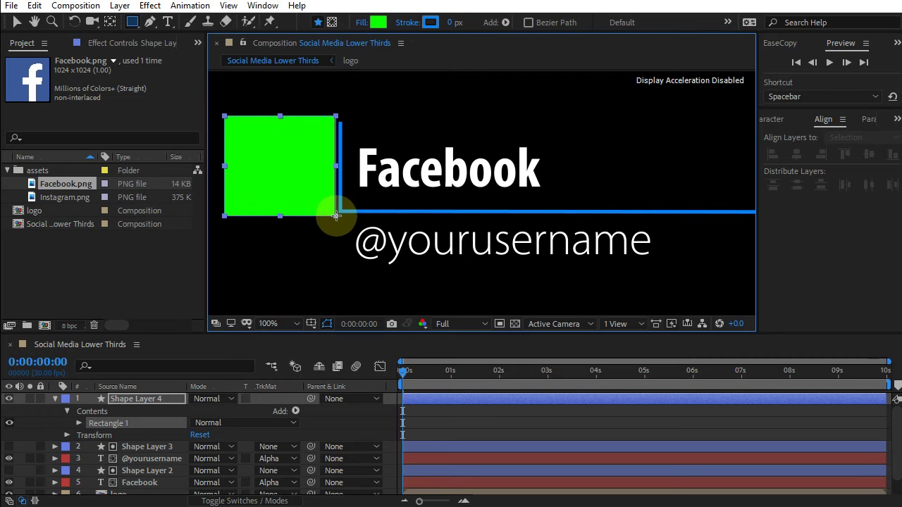
pyautogui.moveTo(340, 215); pyautogui.dragTo(338, 216)
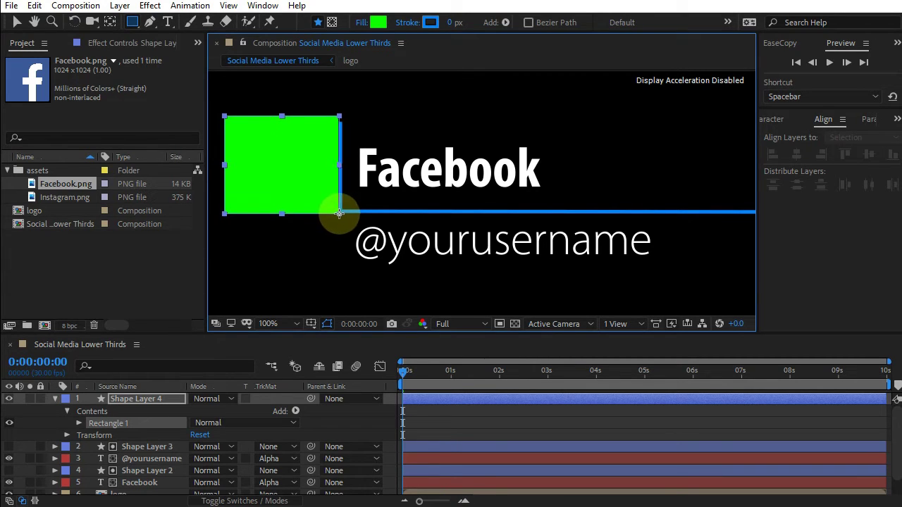
pyautogui.moveTo(339, 215); pyautogui.dragTo(340, 215)
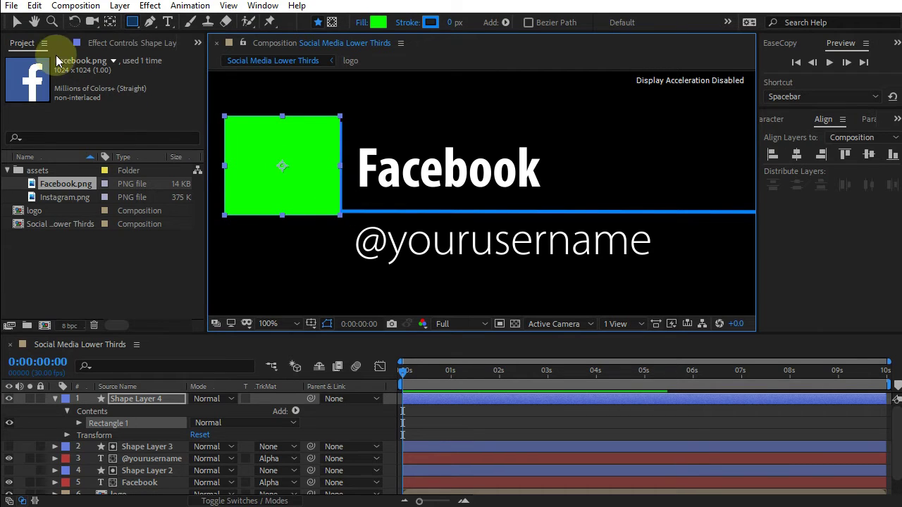
pyautogui.click(16, 22)
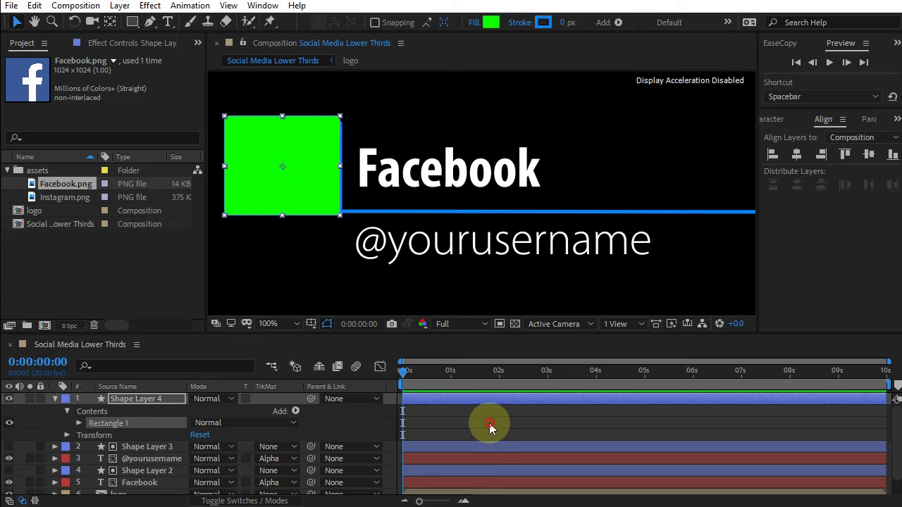
pyautogui.click(71, 426)
pyautogui.click(54, 400)
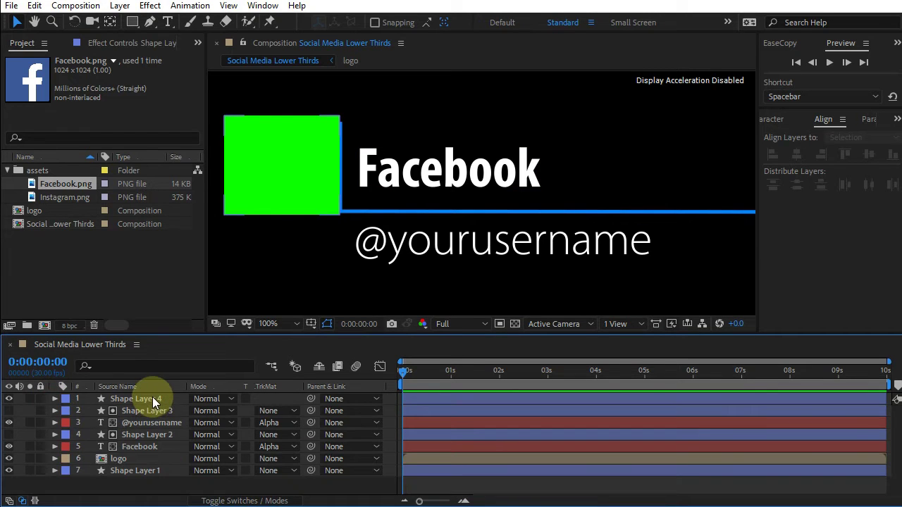
# Step: Move Shape Layer 4 just above logo and set it as logo's alpha matte
pyautogui.moveTo(154, 402); pyautogui.dragTo(156, 448)
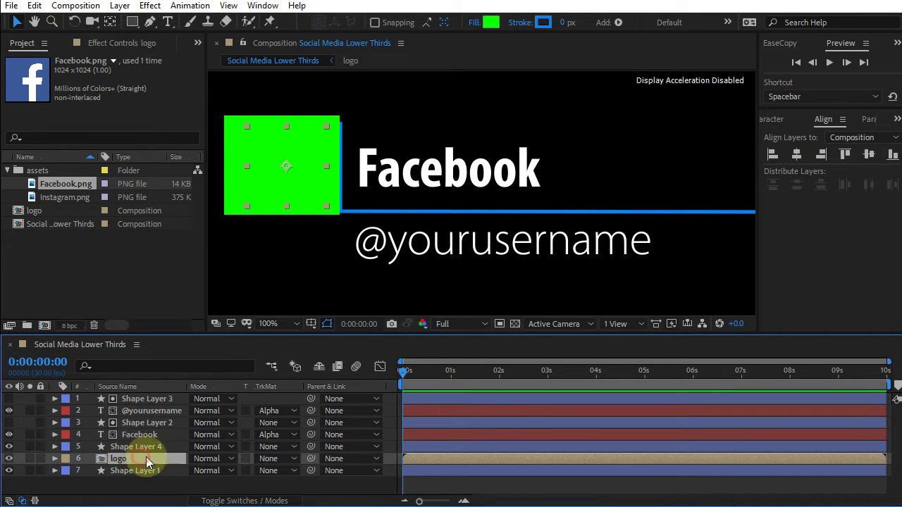
pyautogui.click(277, 458)
pyautogui.click(298, 495)
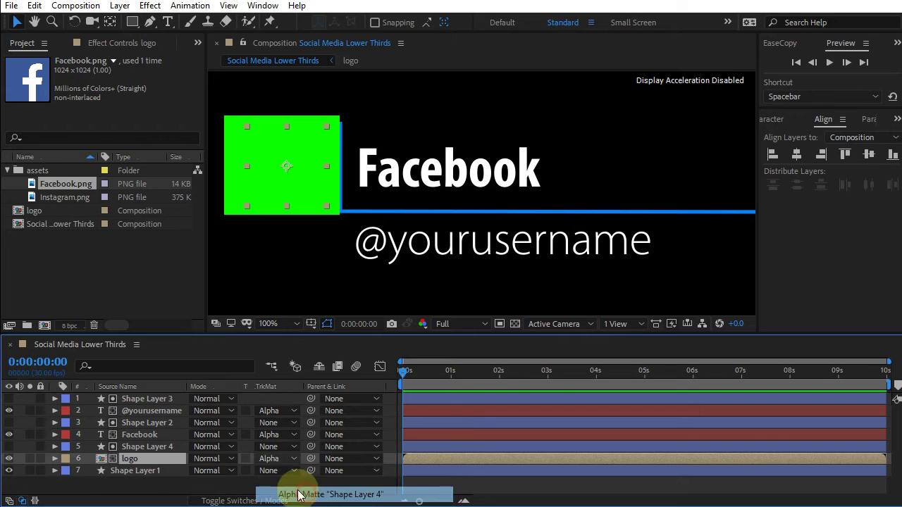
pyautogui.click(443, 482)
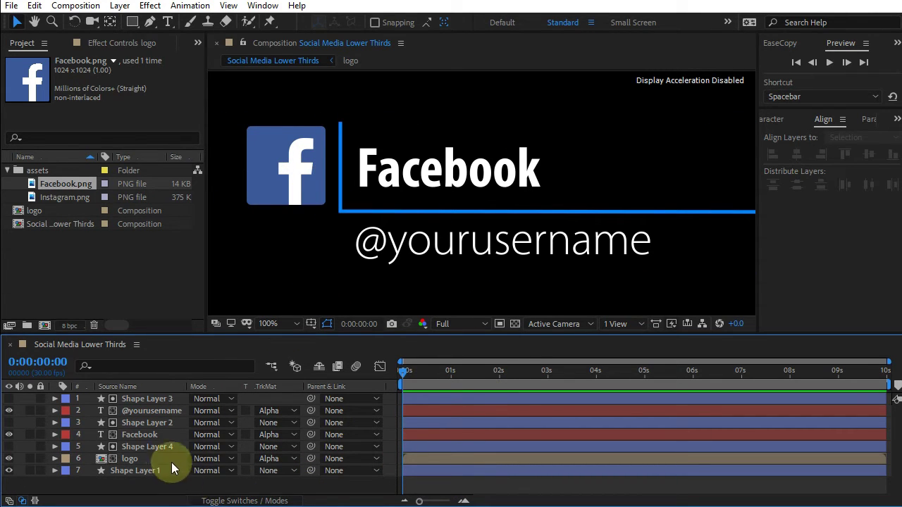
pyautogui.click(157, 446)
# Step: Mark Shape Layers 2–4 as shy and hide them from the timeline
pyautogui.keyDown('ctrl'); pyautogui.click(158, 424); pyautogui.keyUp('ctrl')
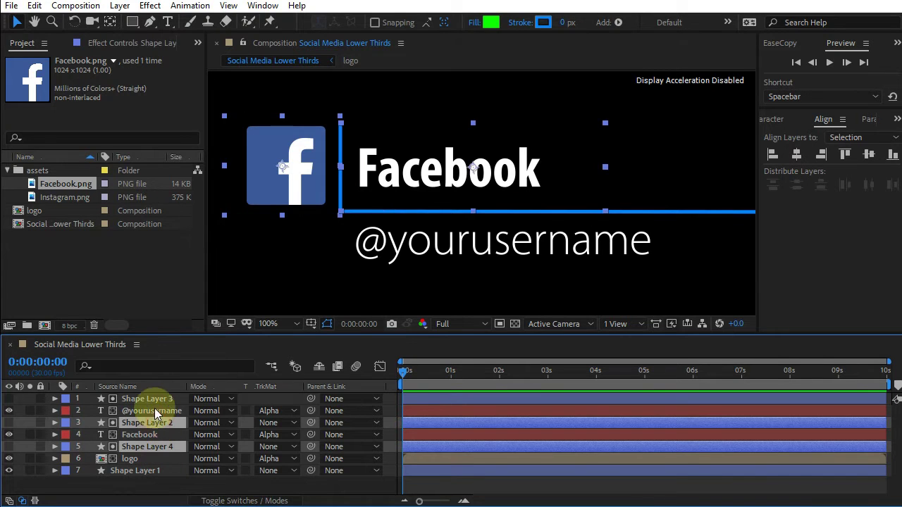
pyautogui.keyDown('ctrl'); pyautogui.click(157, 399); pyautogui.keyUp('ctrl')
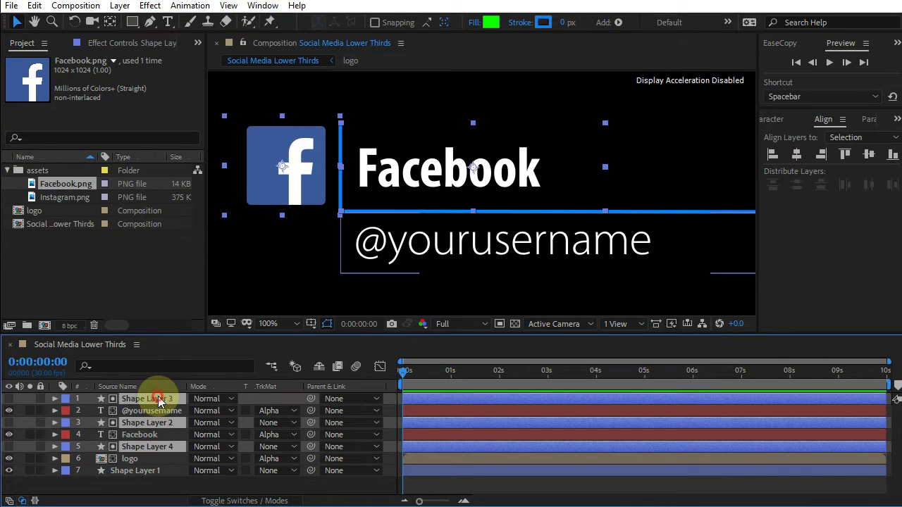
pyautogui.click(255, 501)
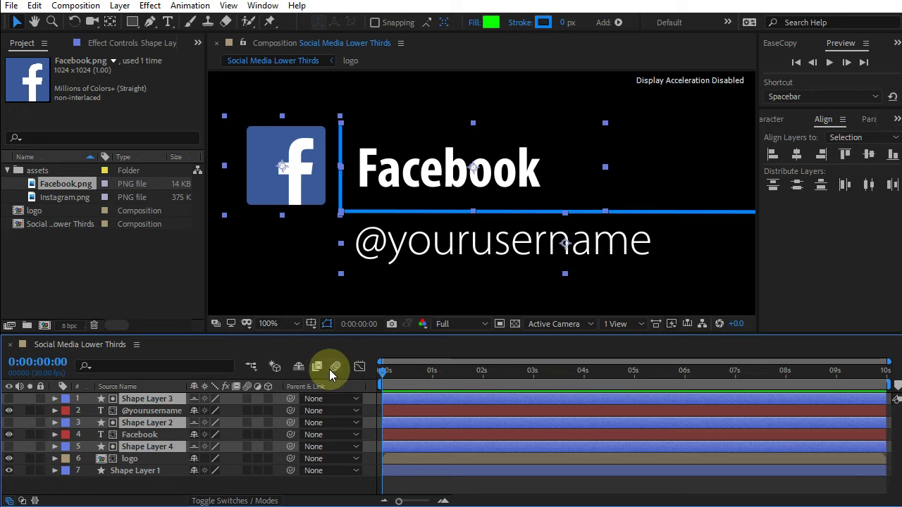
pyautogui.click(299, 367)
pyautogui.click(428, 455)
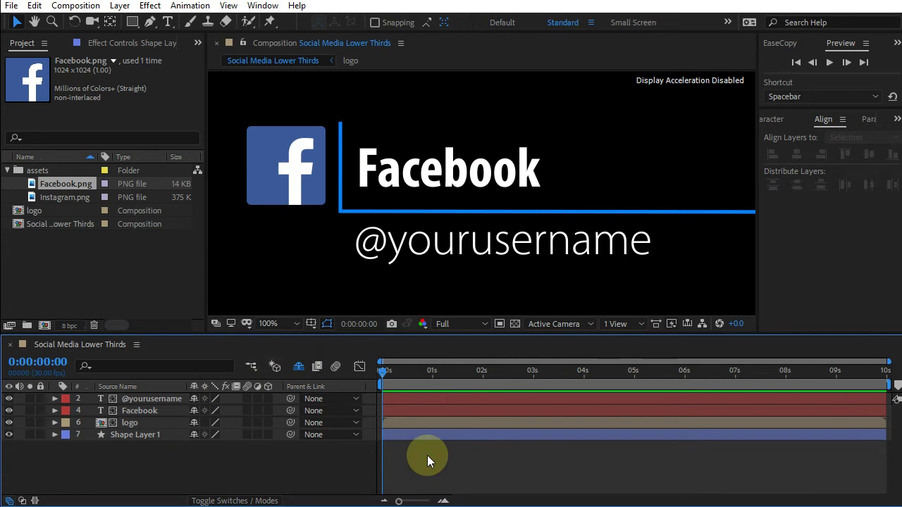
# Step: Add a Position keyframe to the logo layer at 0:00:00:15
pyautogui.click(146, 422)
pyautogui.press('p')
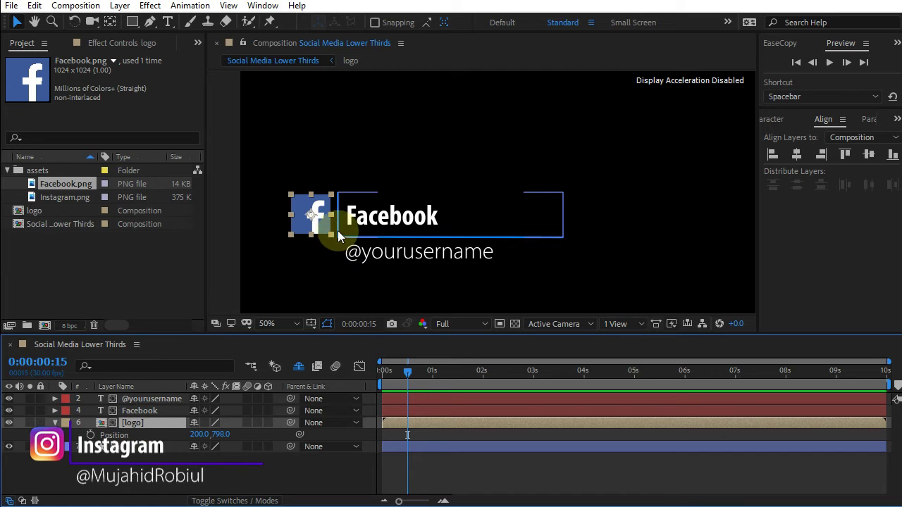
pyautogui.scroll(2, 319, 210)
pyautogui.moveTo(437, 229); pyautogui.dragTo(434, 193)
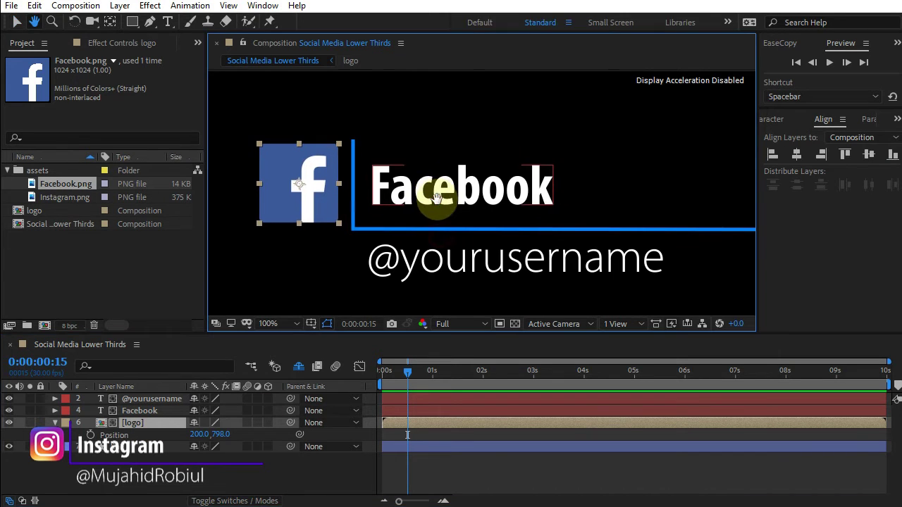
pyautogui.click(91, 435)
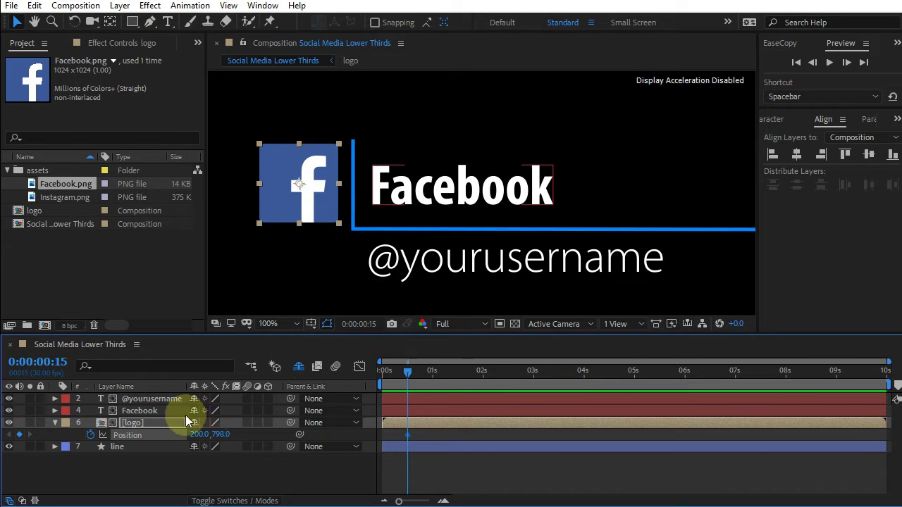
pyautogui.click(160, 411)
pyautogui.keyDown('shift'); pyautogui.click(160, 401); pyautogui.keyUp('shift')
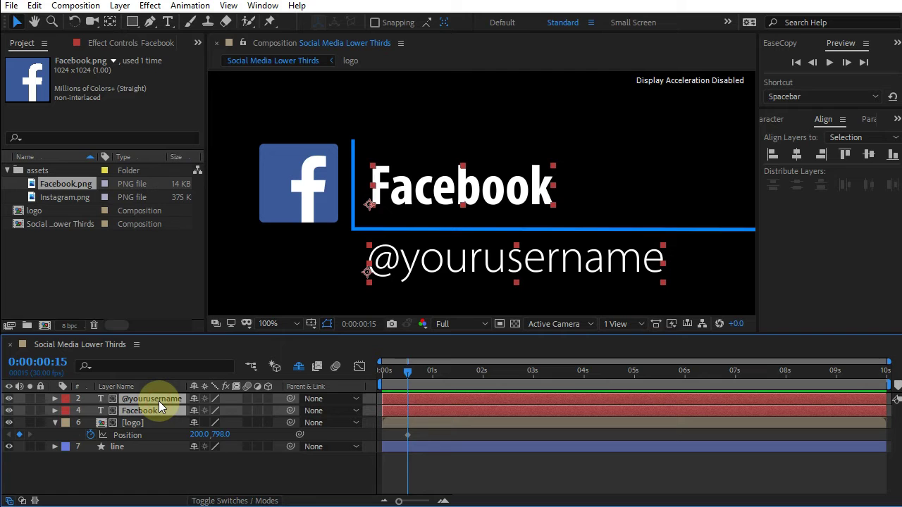
pyautogui.press('p')
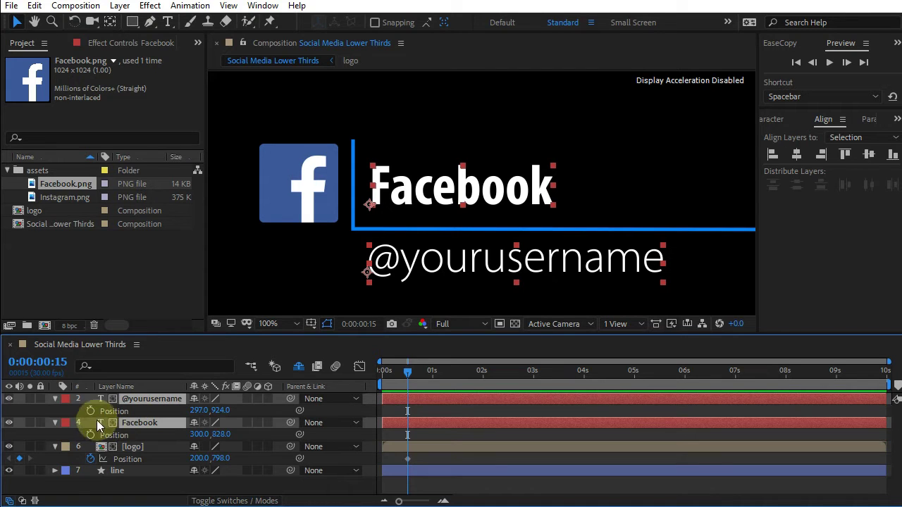
pyautogui.click(90, 411)
pyautogui.click(91, 432)
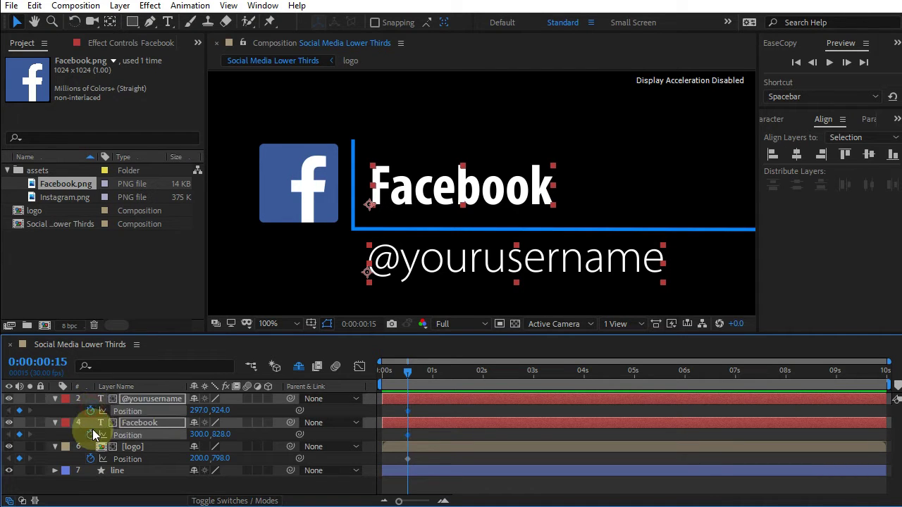
pyautogui.click(446, 406)
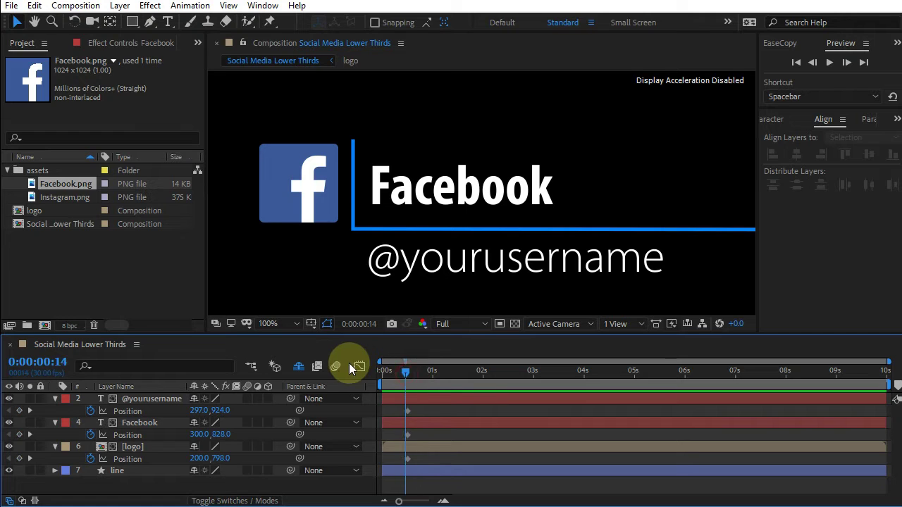
pyautogui.press('Home')
pyautogui.click(313, 194)
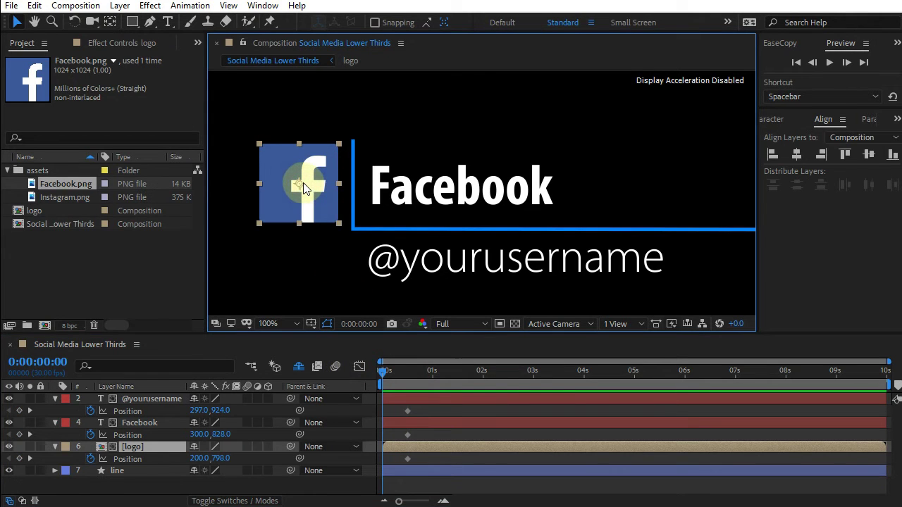
# Step: At frame 0, keyframe the logo's Position and slide it right behind the blue line
pyautogui.hotkey('alt', 'shift', 'p')
pyautogui.moveTo(312, 184); pyautogui.dragTo(397, 184)
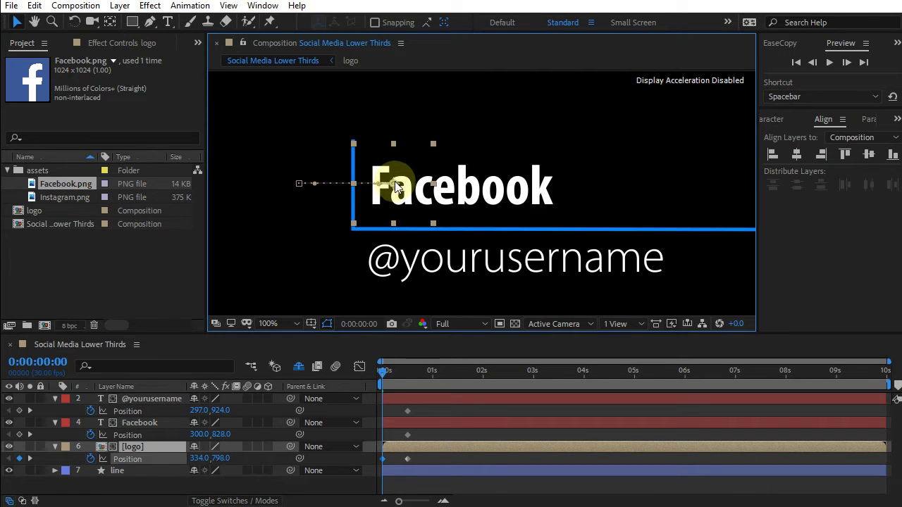
pyautogui.moveTo(394, 182); pyautogui.dragTo(396, 182)
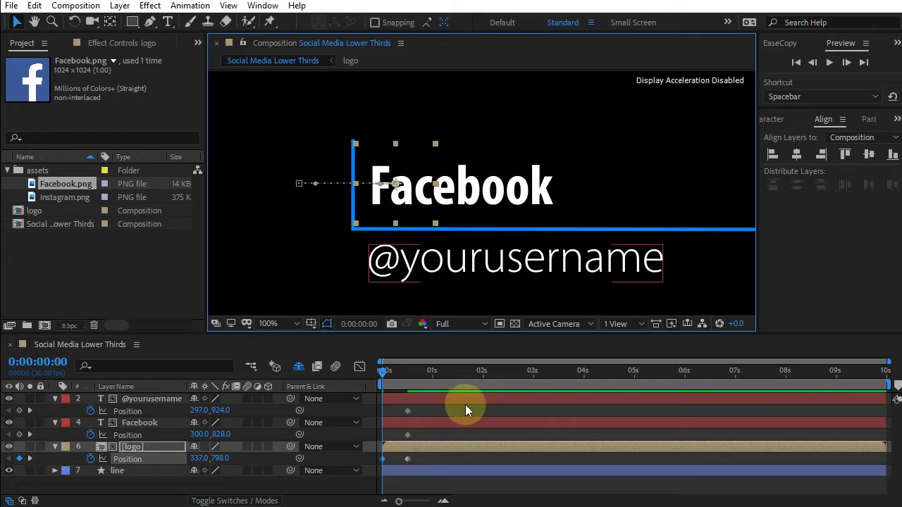
pyautogui.click(164, 422)
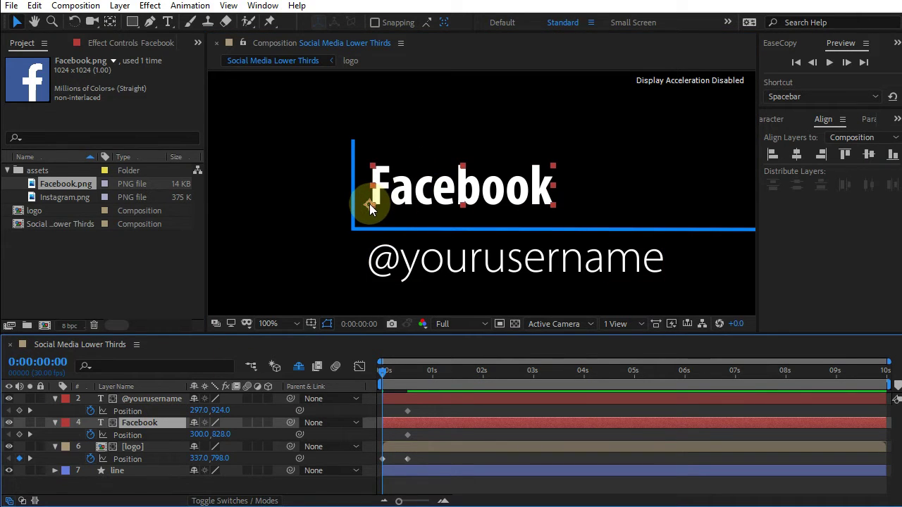
pyautogui.moveTo(369, 205)
pyautogui.mouseDown()
pyautogui.moveTo(184, 210)
pyautogui.moveTo(218, 206)
pyautogui.mouseUp()
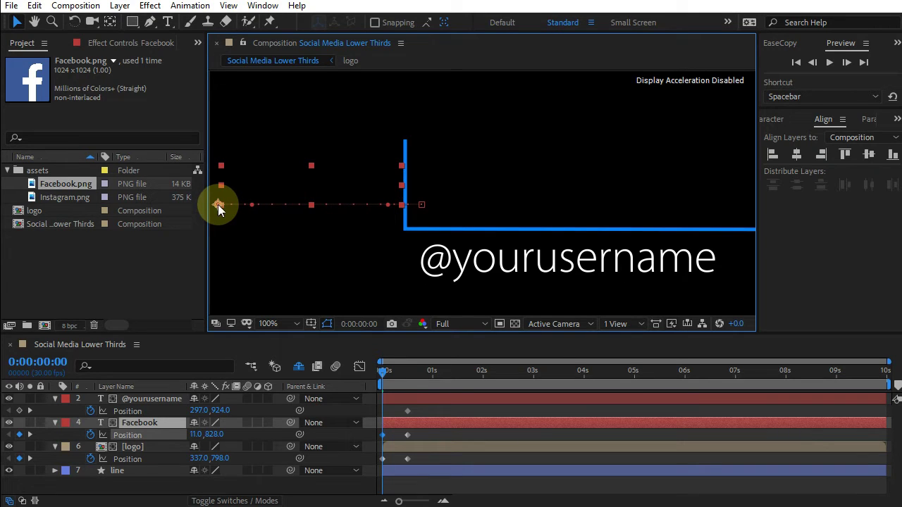
pyautogui.click(462, 409)
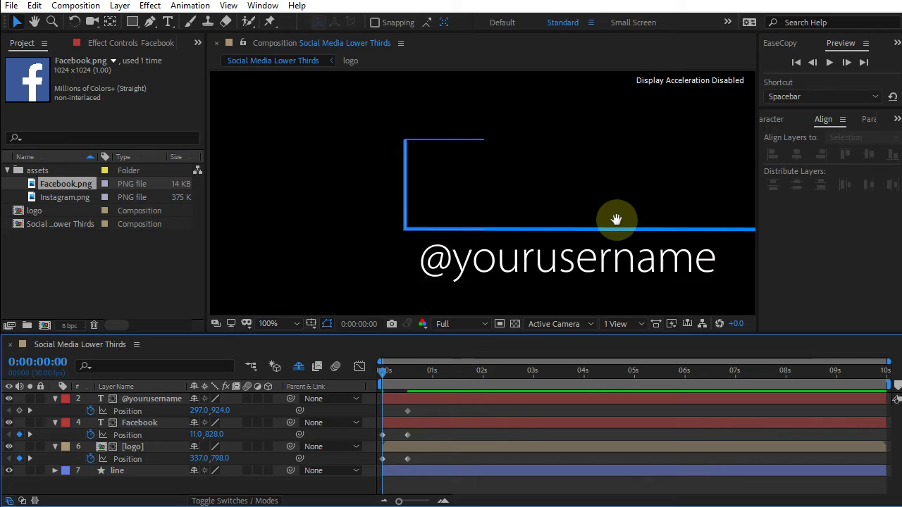
pyautogui.moveTo(616, 219); pyautogui.dragTo(458, 222)
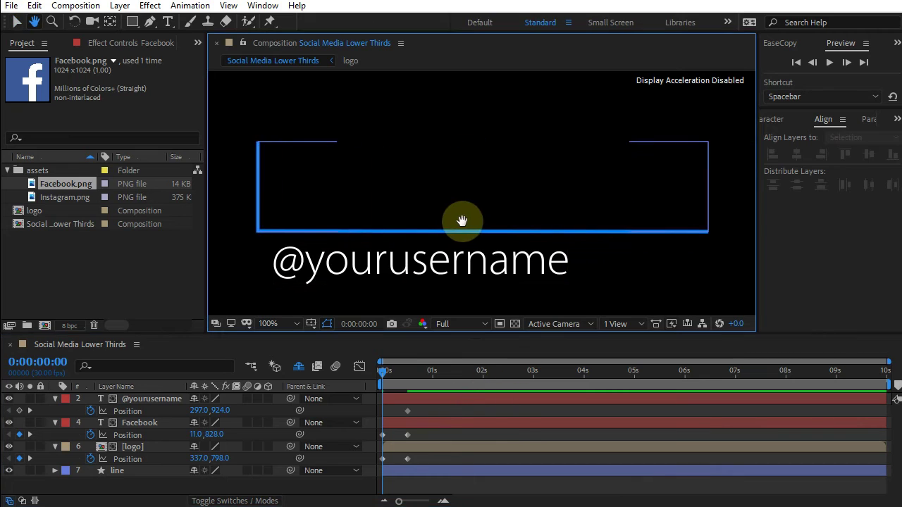
pyautogui.click(448, 266)
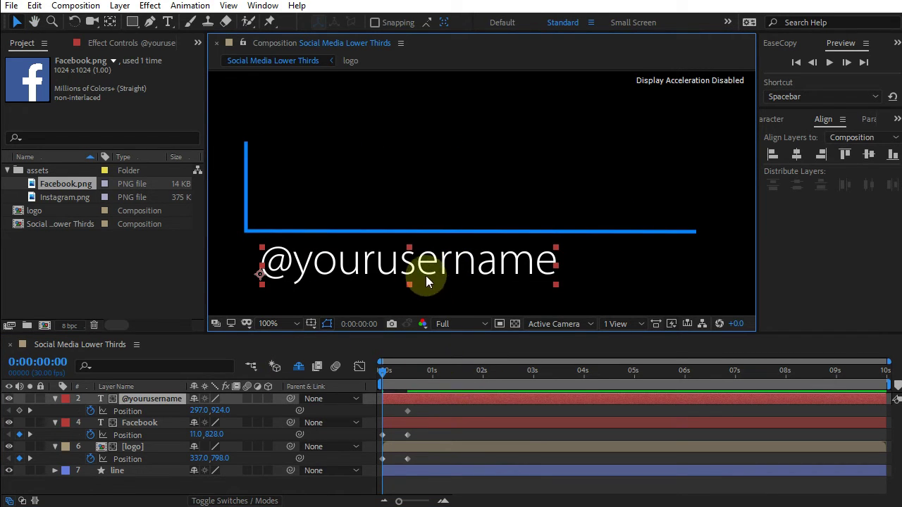
pyautogui.moveTo(258, 274); pyautogui.dragTo(260, 218)
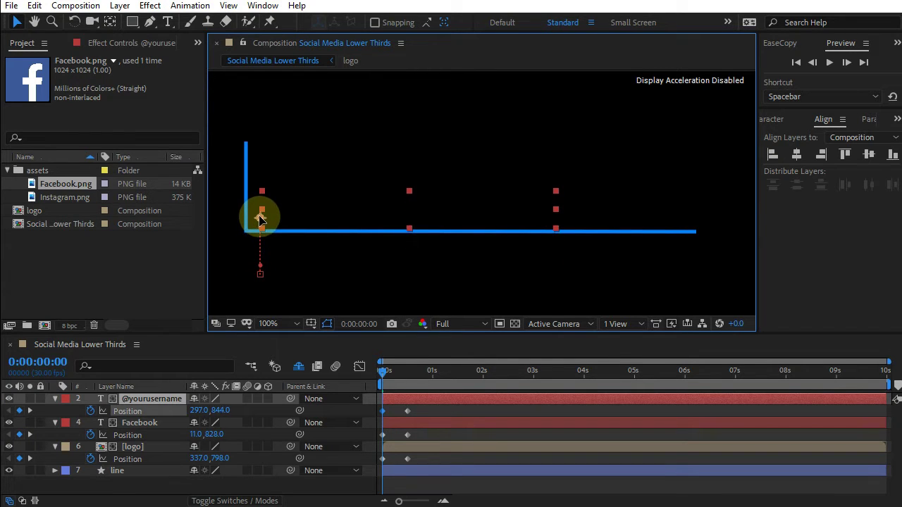
pyautogui.click(490, 405)
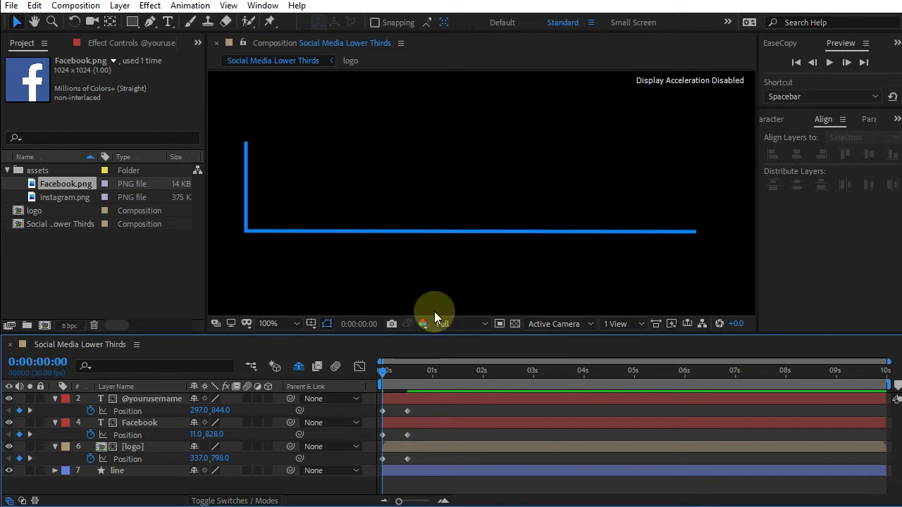
pyautogui.moveTo(382, 370)
pyautogui.mouseDown()
pyautogui.moveTo(401, 370)
pyautogui.moveTo(375, 357)
pyautogui.moveTo(412, 349)
pyautogui.moveTo(374, 355)
pyautogui.mouseUp()
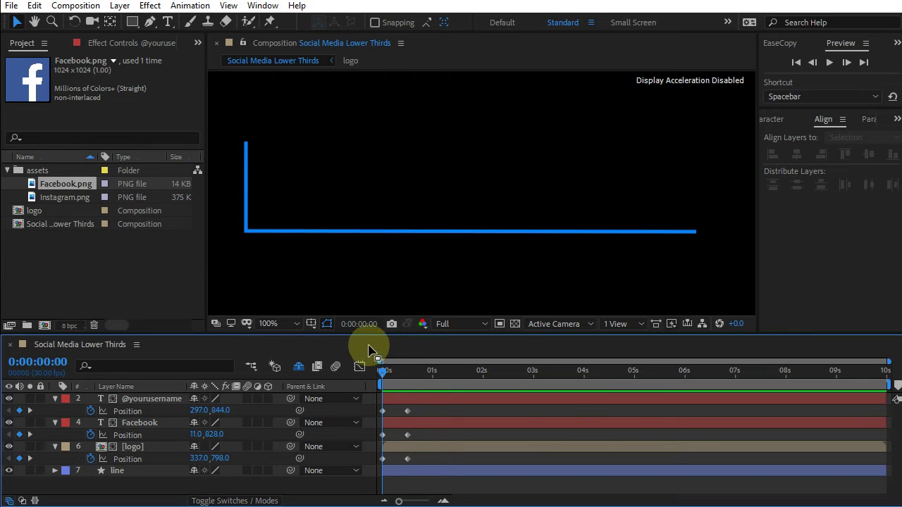
# Step: Add Trim Paths to the line layer and set its End to 0%
pyautogui.click(275, 436)
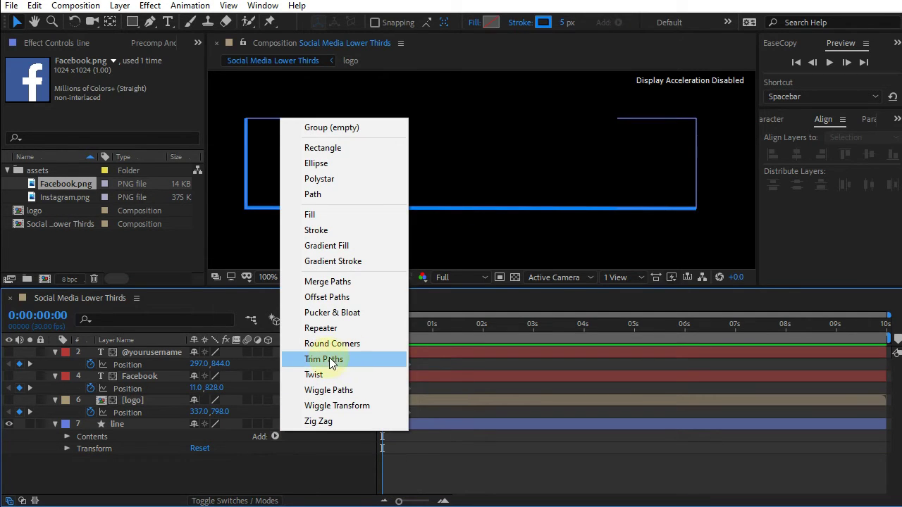
pyautogui.click(329, 358)
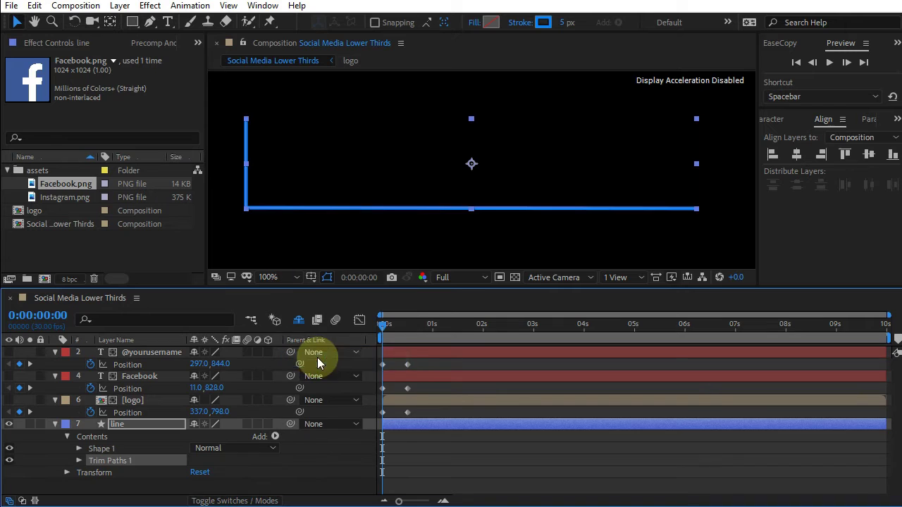
pyautogui.click(79, 460)
pyautogui.scroll(-2, 211, 430)
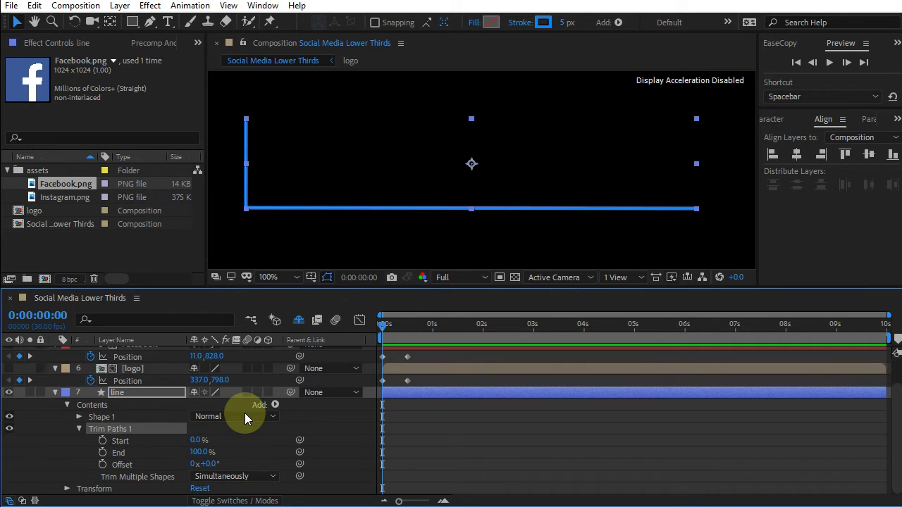
pyautogui.moveTo(214, 448); pyautogui.dragTo(110, 442)
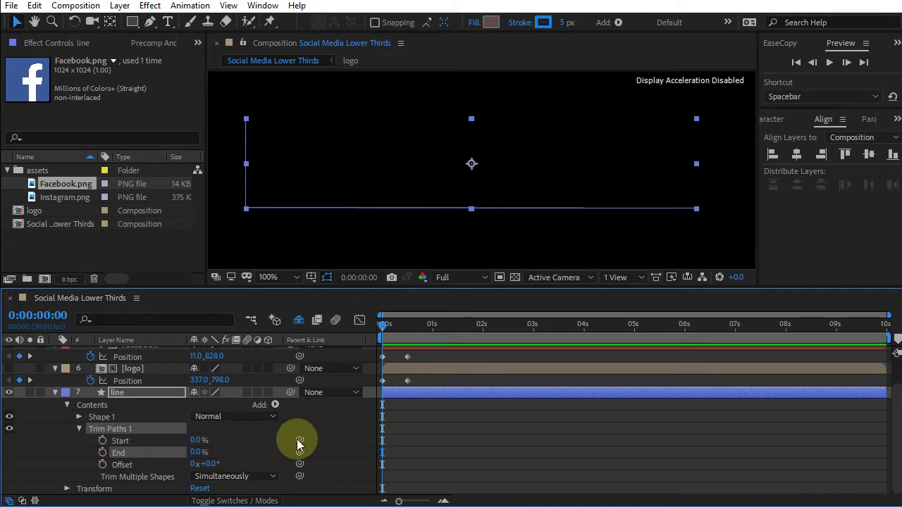
pyautogui.click(430, 429)
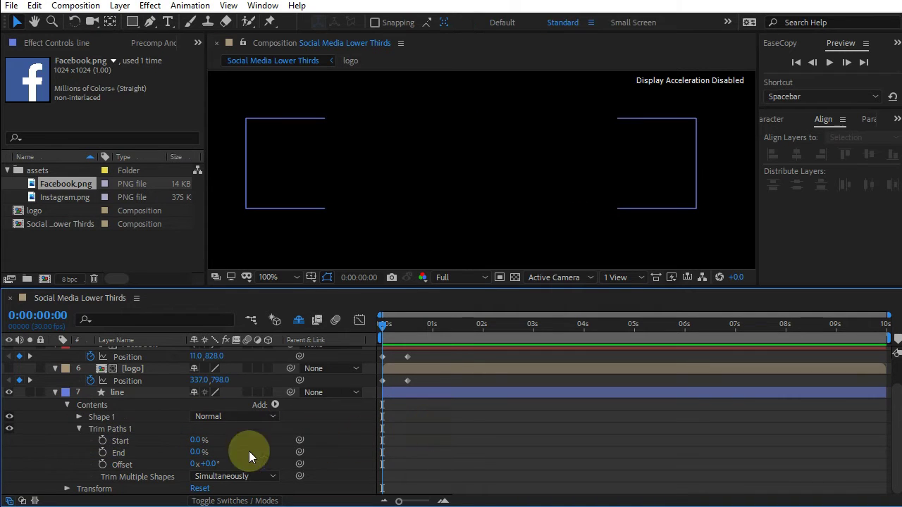
# Step: Keyframe trim Start from 0% at 0:00 to 100% at 0:00:00:15
pyautogui.click(102, 442)
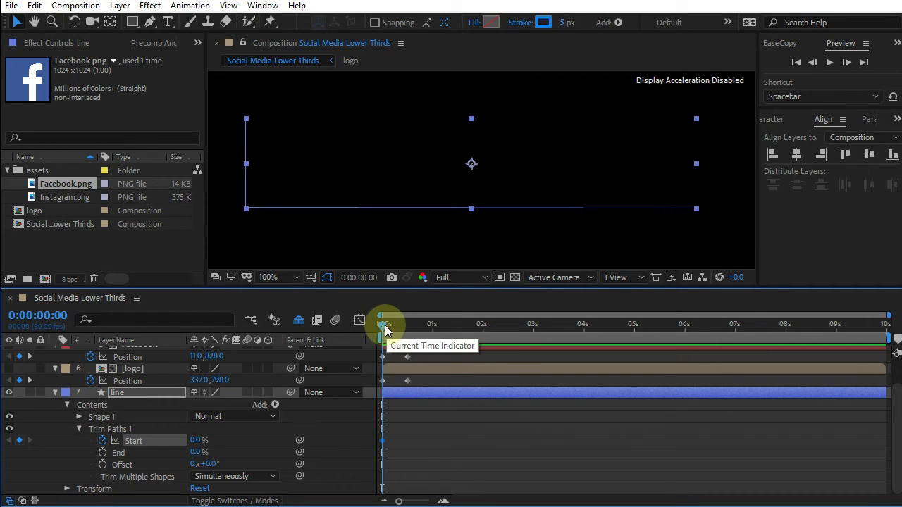
pyautogui.moveTo(381, 325); pyautogui.dragTo(407, 325)
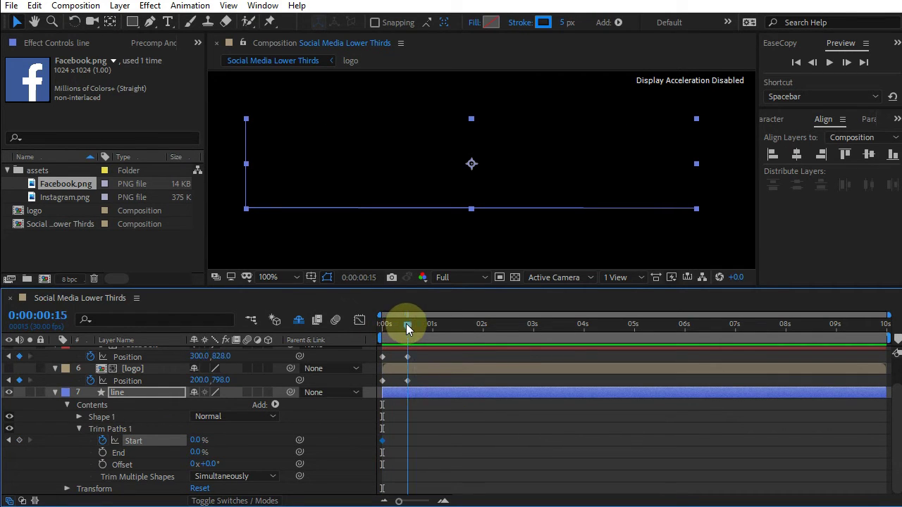
pyautogui.moveTo(198, 441); pyautogui.dragTo(339, 427)
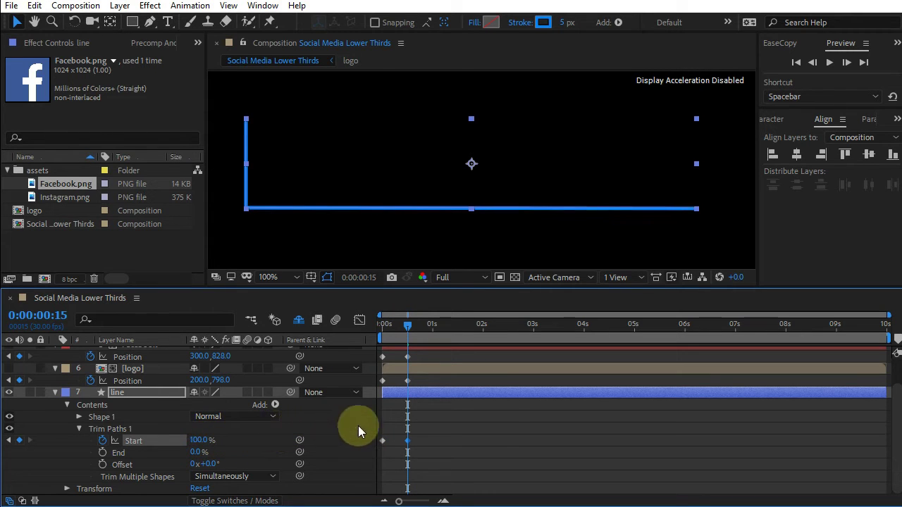
pyautogui.click(497, 426)
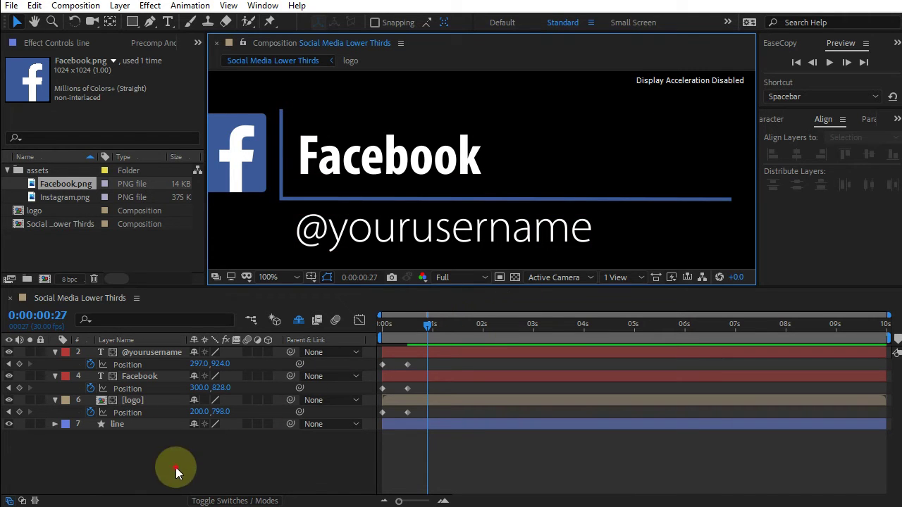
# Step: Apply Easy Ease to every keyframe of the lower-third layers
pyautogui.moveTo(176, 468); pyautogui.dragTo(135, 347)
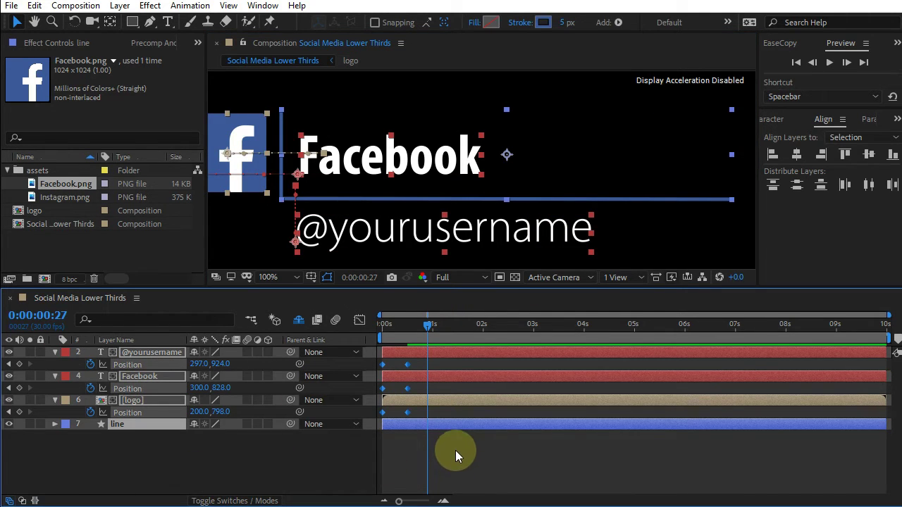
pyautogui.press('u')
pyautogui.press('u')
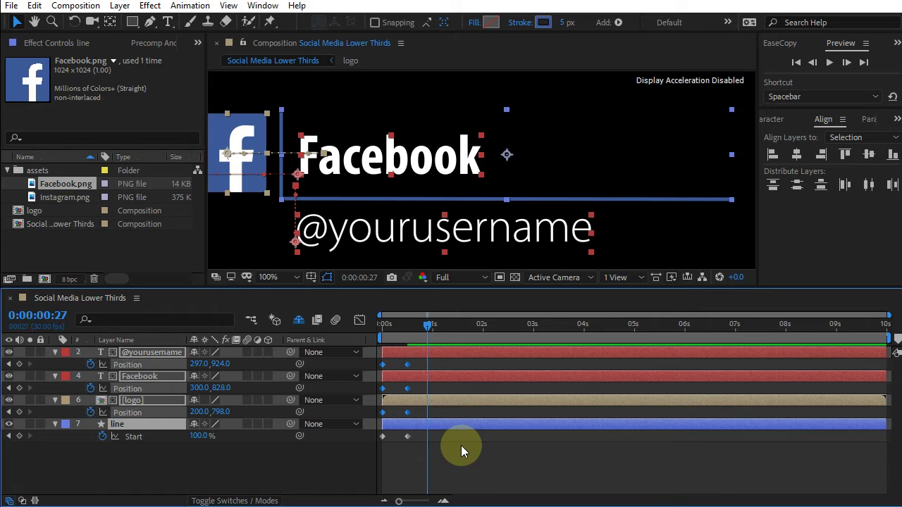
pyautogui.moveTo(460, 454); pyautogui.dragTo(375, 363)
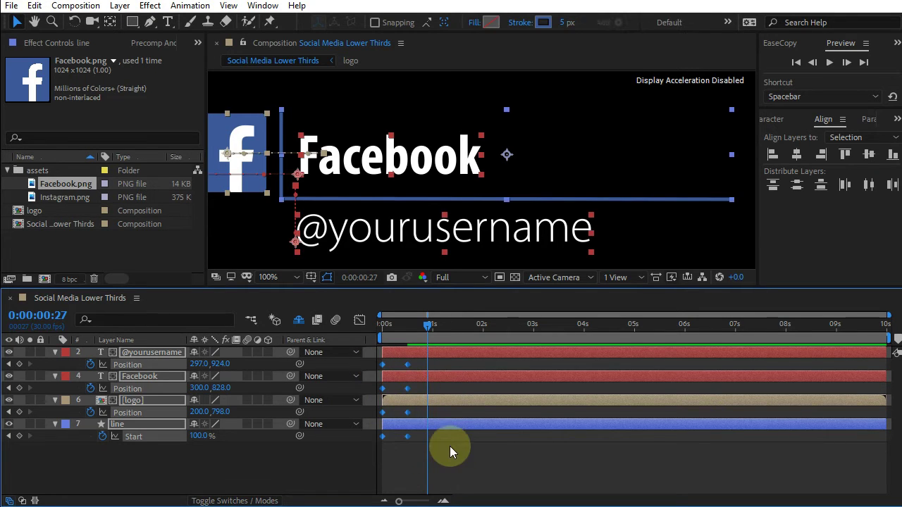
pyautogui.press('F9')
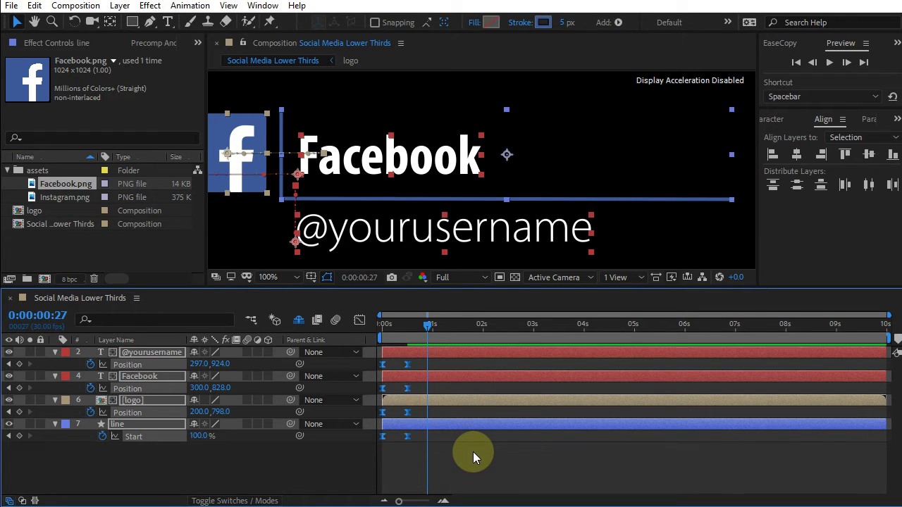
pyautogui.click(473, 452)
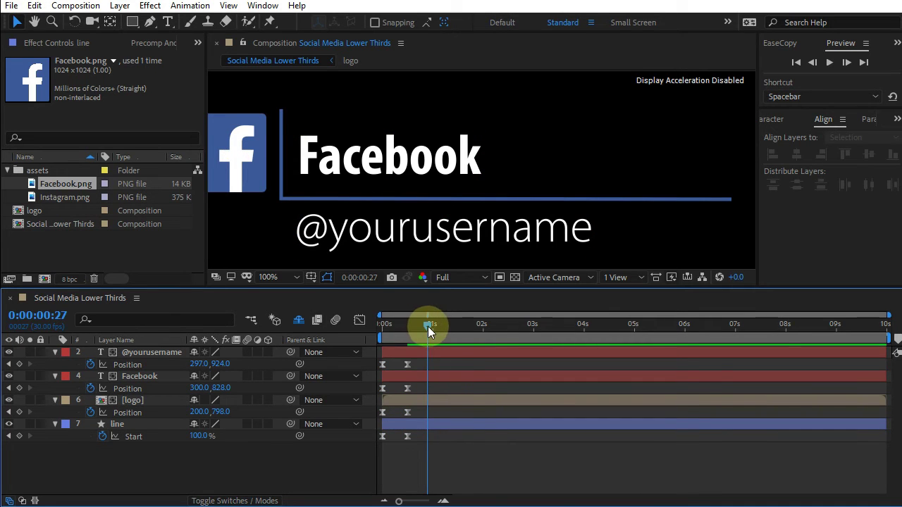
pyautogui.moveTo(428, 327); pyautogui.dragTo(390, 322)
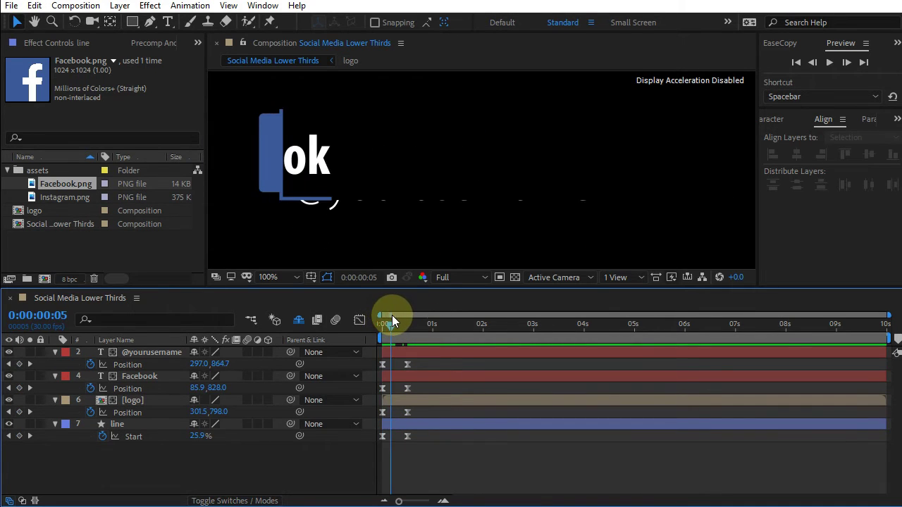
pyautogui.click(452, 401)
pyautogui.keyDown('ctrl'); pyautogui.click(448, 375); pyautogui.keyUp('ctrl')
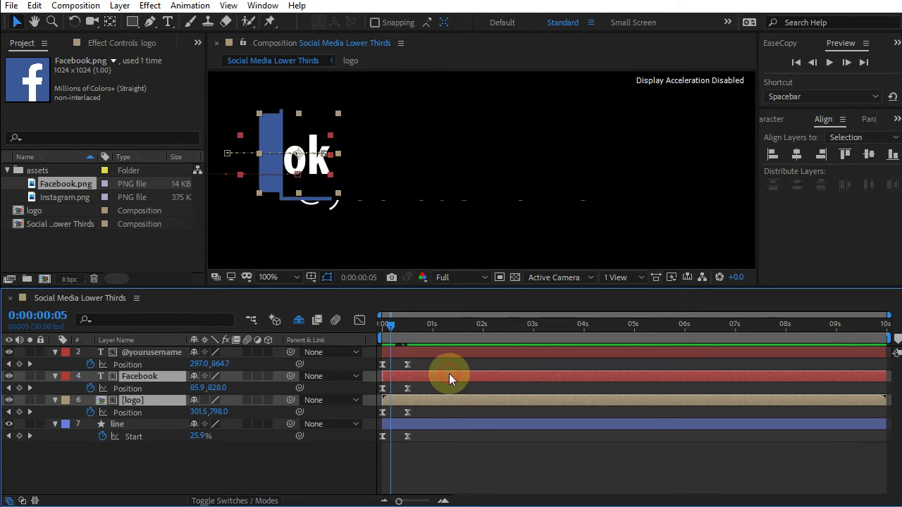
pyautogui.moveTo(449, 376)
pyautogui.mouseDown()
pyautogui.moveTo(457, 376)
pyautogui.moveTo(457, 353)
pyautogui.mouseUp()
pyautogui.click(443, 352)
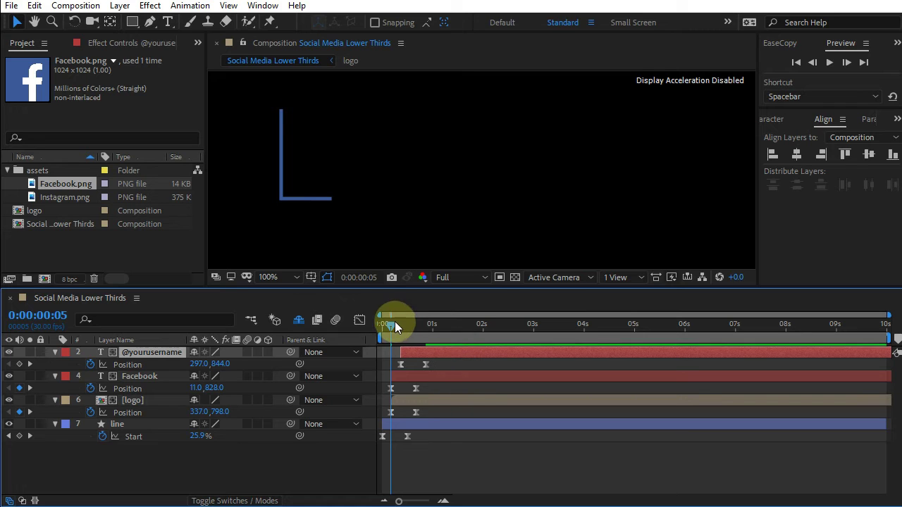
pyautogui.moveTo(395, 324)
pyautogui.mouseDown()
pyautogui.moveTo(400, 331)
pyautogui.moveTo(390, 328)
pyautogui.mouseUp()
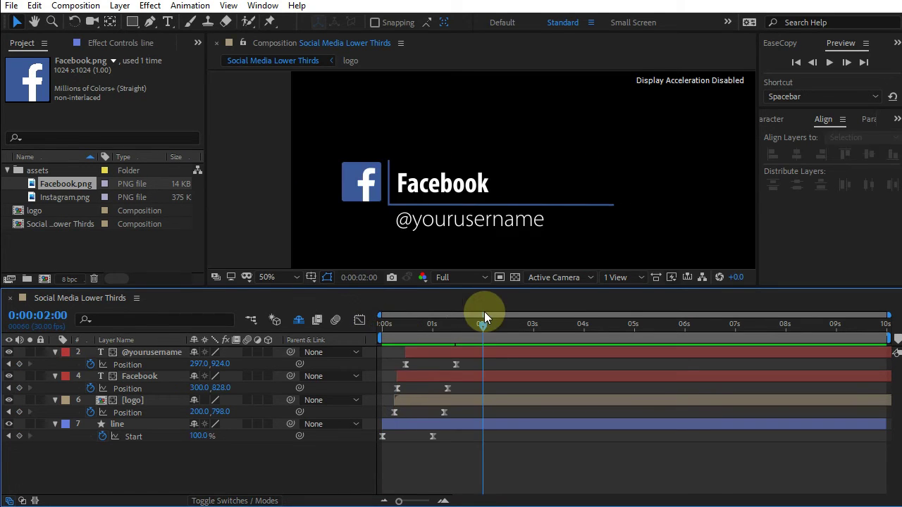
pyautogui.moveTo(484, 312); pyautogui.dragTo(457, 315)
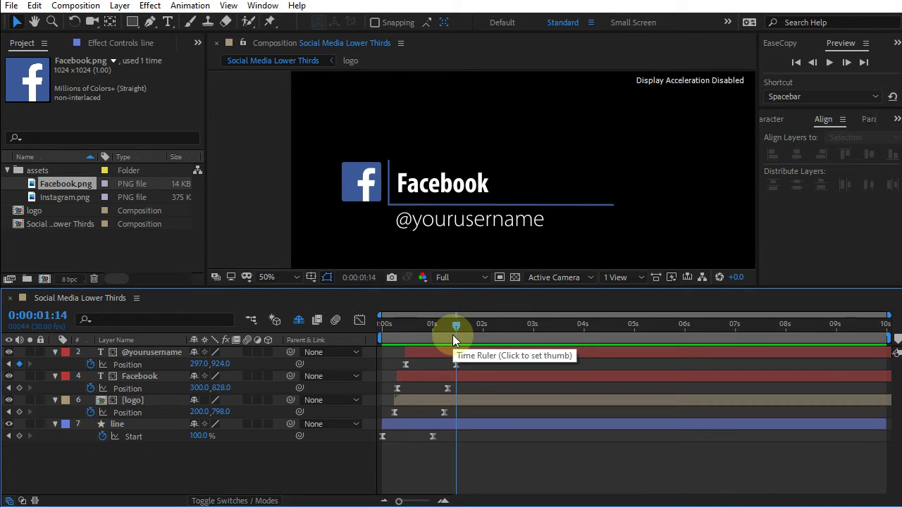
pyautogui.press('n')
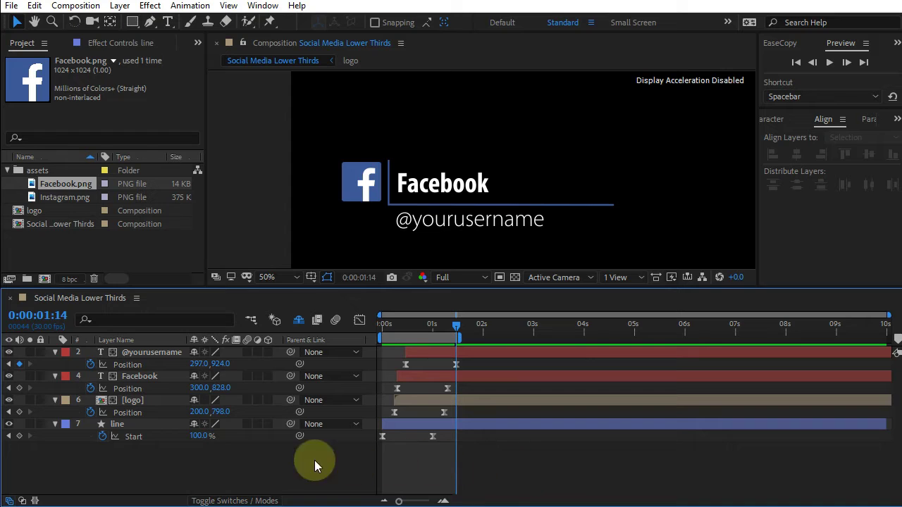
pyautogui.click(55, 352)
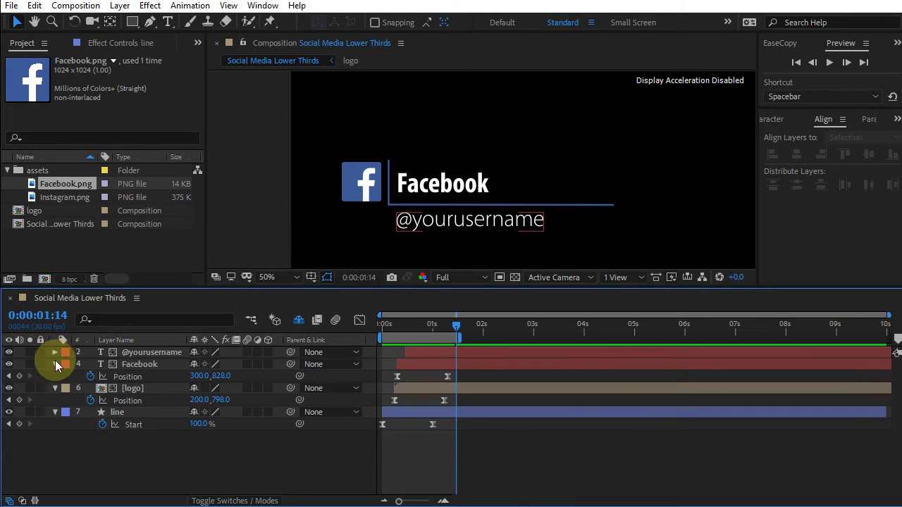
pyautogui.click(55, 364)
pyautogui.click(56, 376)
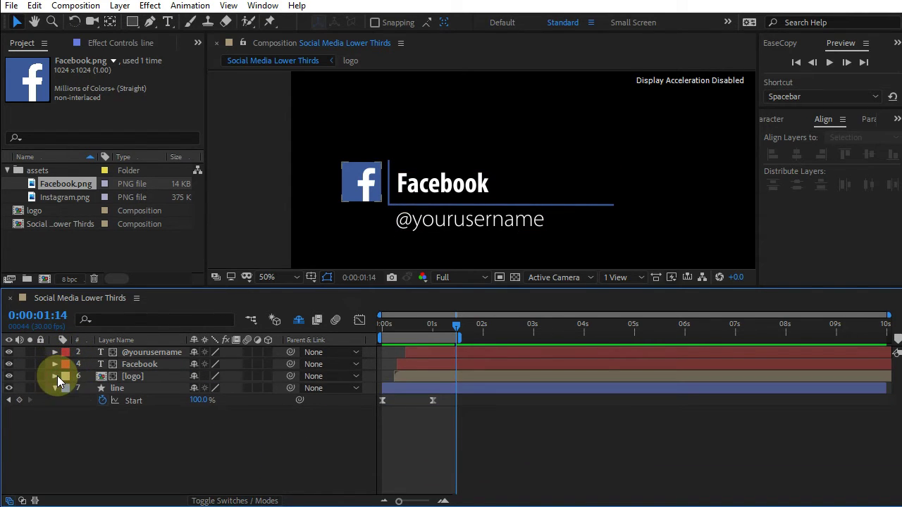
pyautogui.click(56, 389)
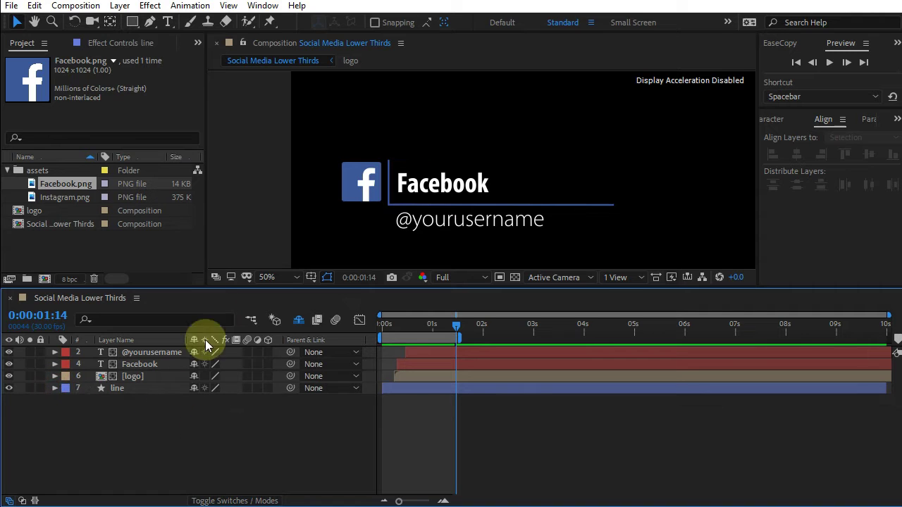
# Step: Create a new 1920×1080, 30 fps, 10-second composition named 'time remap'
pyautogui.rightClick(77, 248)
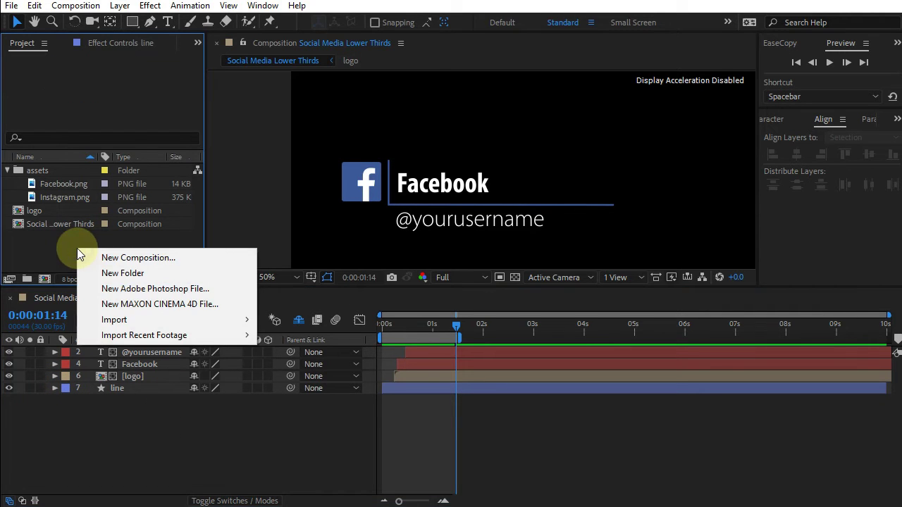
pyautogui.click(137, 260)
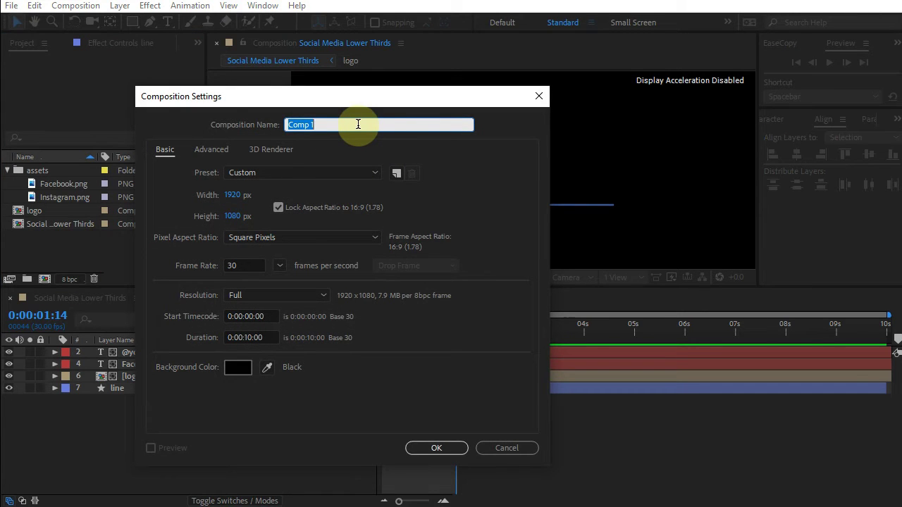
pyautogui.write('t')
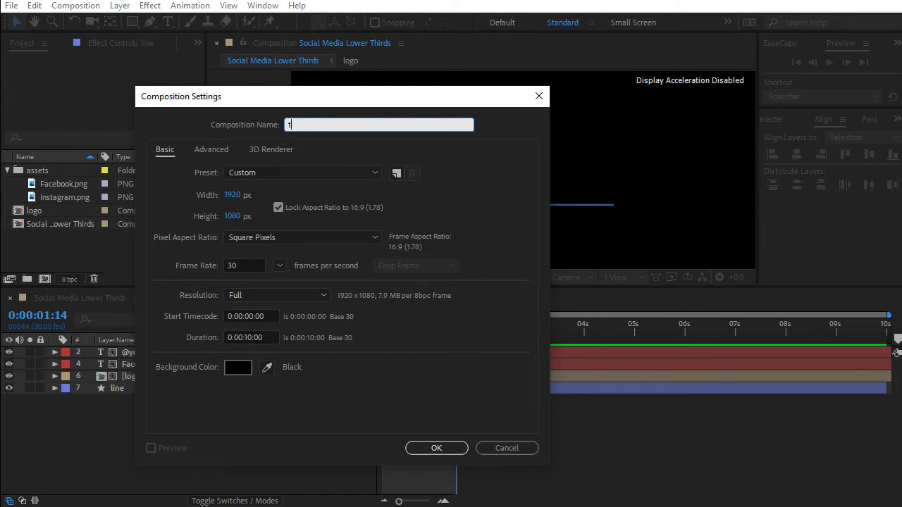
pyautogui.write('i')
pyautogui.write('me remap')
pyautogui.click(434, 449)
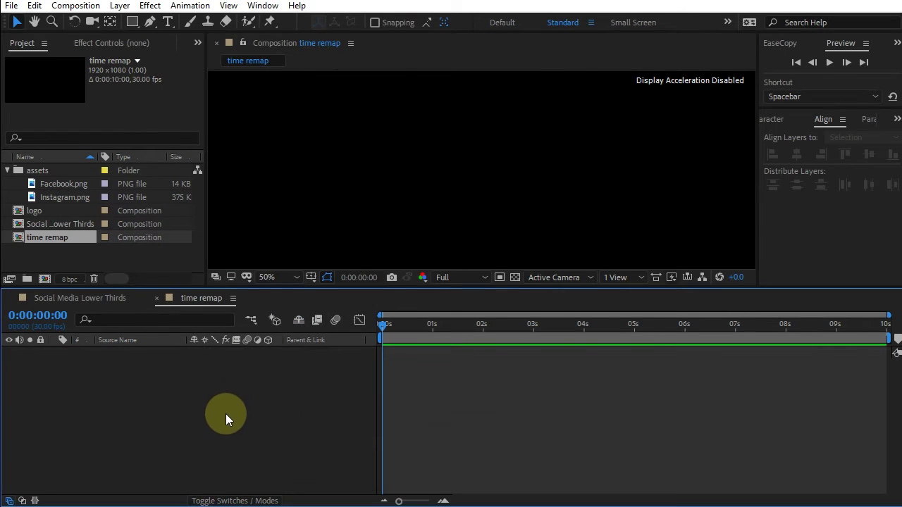
# Step: Nest Social Media Lower Thirds in time remap and enable Time Remapping on it
pyautogui.moveTo(73, 224); pyautogui.dragTo(66, 236)
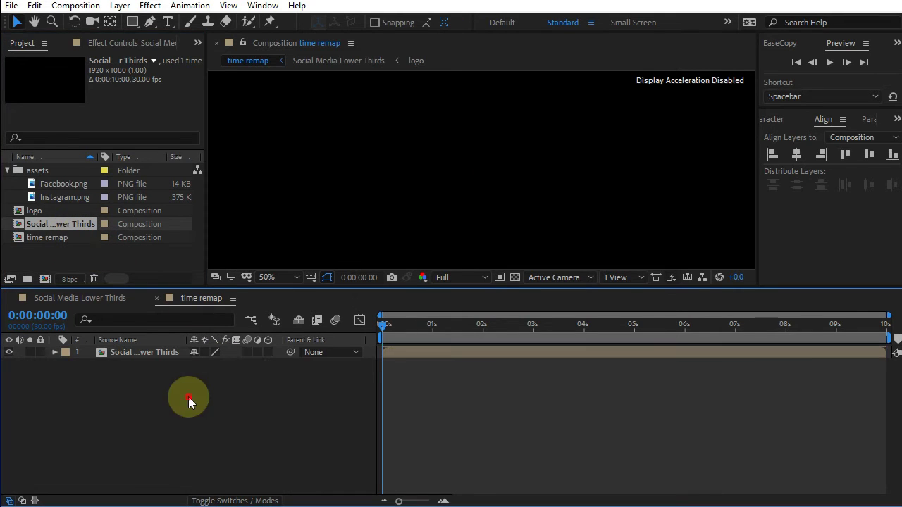
pyautogui.click(161, 352)
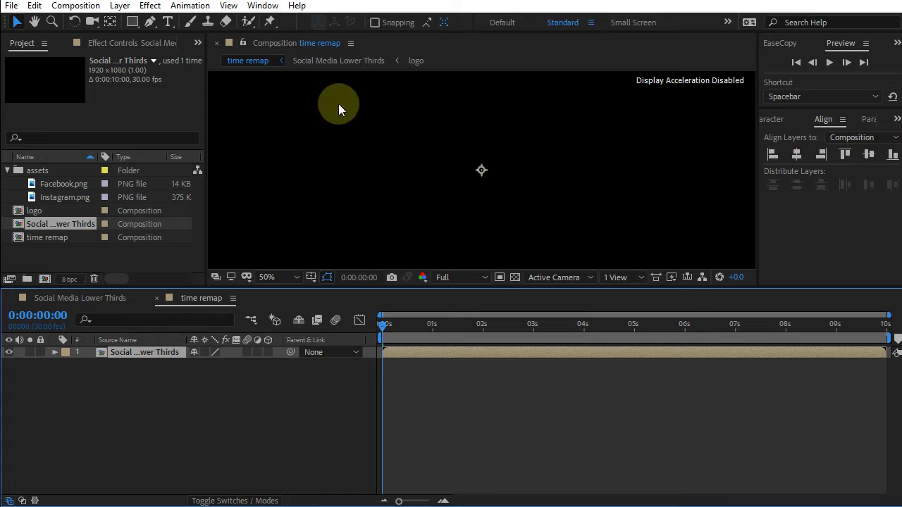
pyautogui.rightClick(164, 353)
pyautogui.moveTo(215, 378)
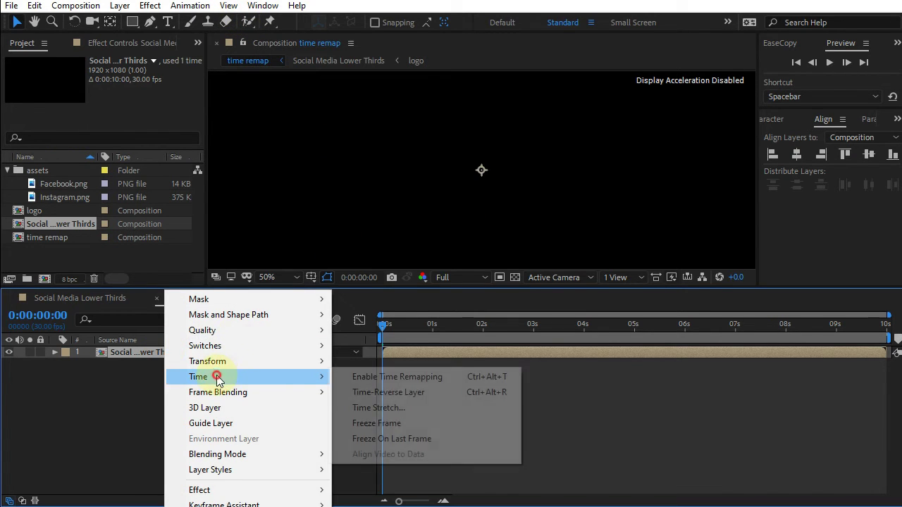
pyautogui.click(378, 377)
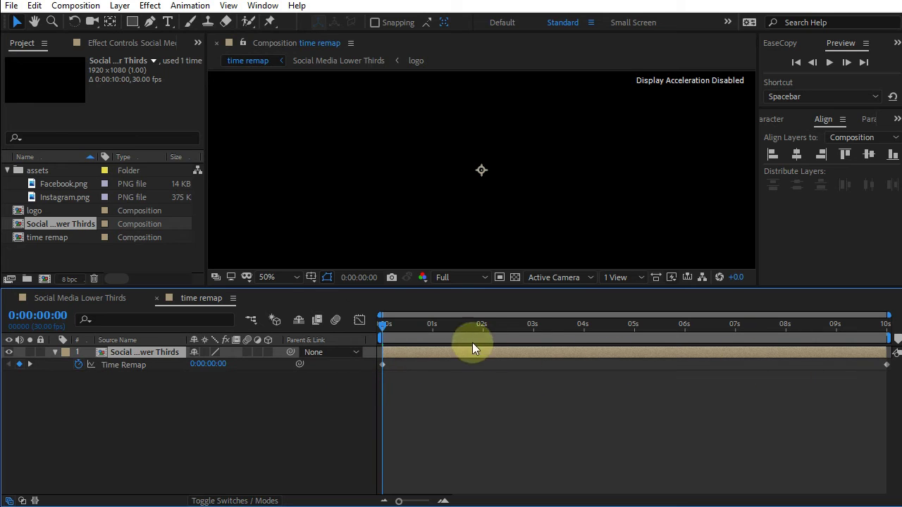
# Step: Add a Time Remap keyframe at 1:15, where the intro ends, and delete the 10s keyframe
pyautogui.moveTo(380, 324); pyautogui.dragTo(440, 327)
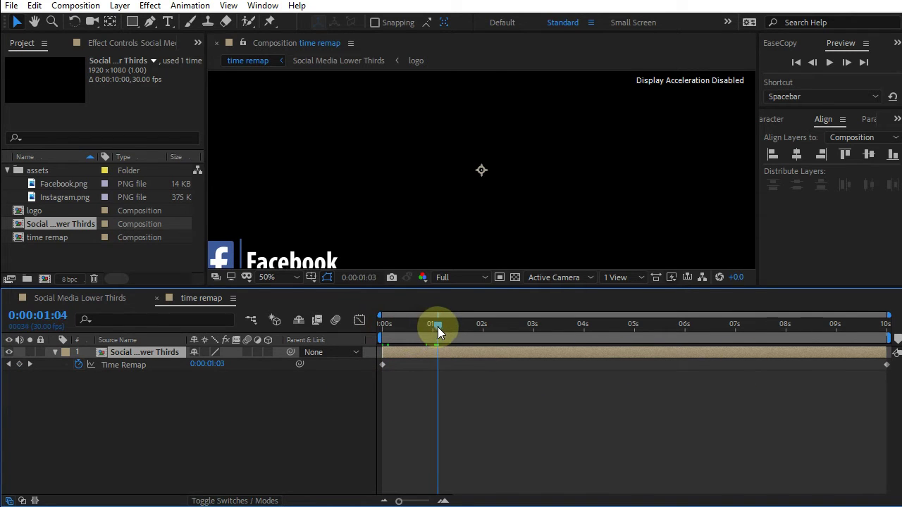
pyautogui.moveTo(431, 215); pyautogui.dragTo(495, 135)
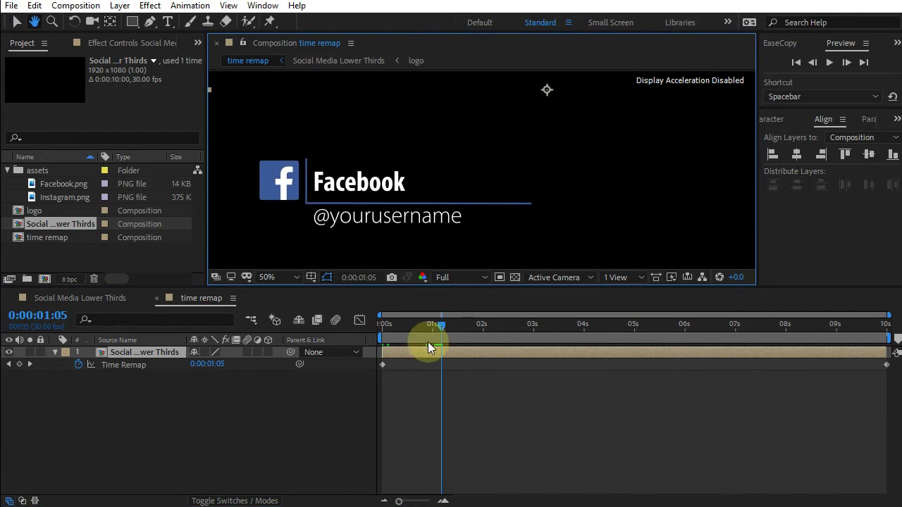
pyautogui.moveTo(439, 328)
pyautogui.mouseDown()
pyautogui.moveTo(421, 336)
pyautogui.moveTo(439, 336)
pyautogui.mouseUp()
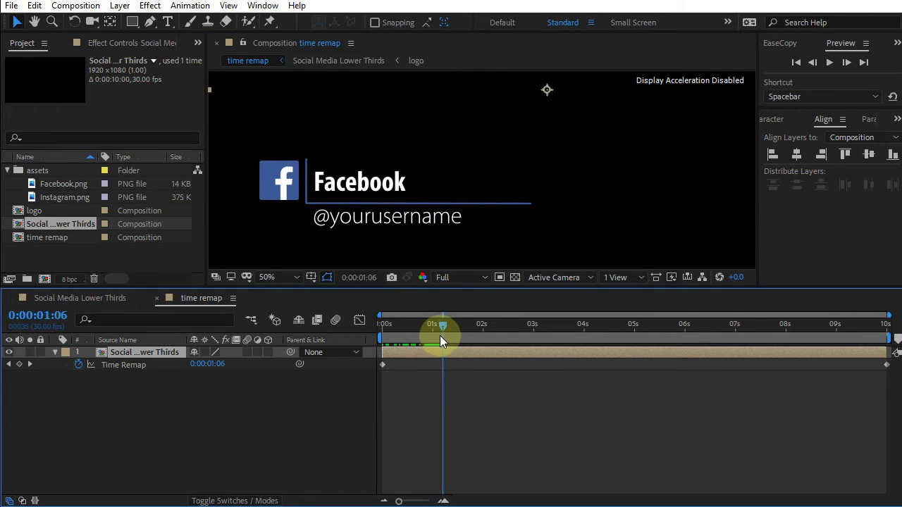
pyautogui.click(179, 296)
pyautogui.click(138, 303)
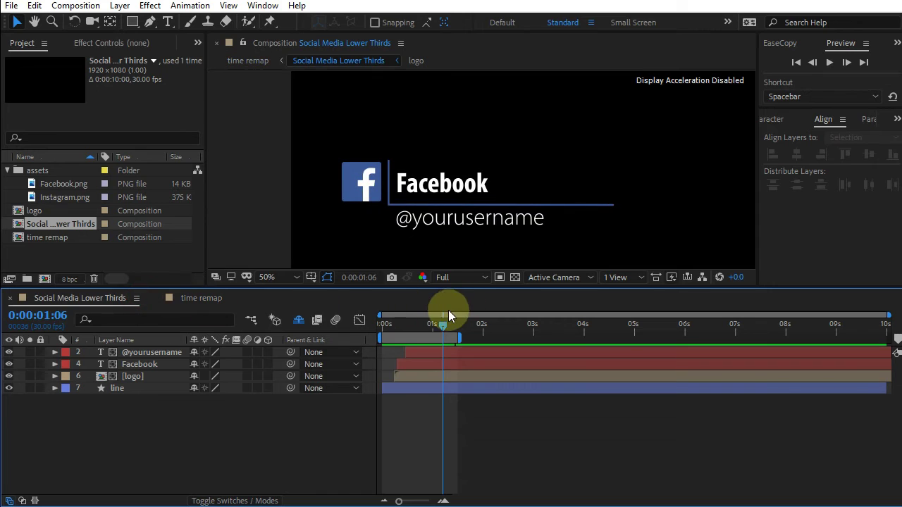
pyautogui.moveTo(441, 324); pyautogui.dragTo(457, 325)
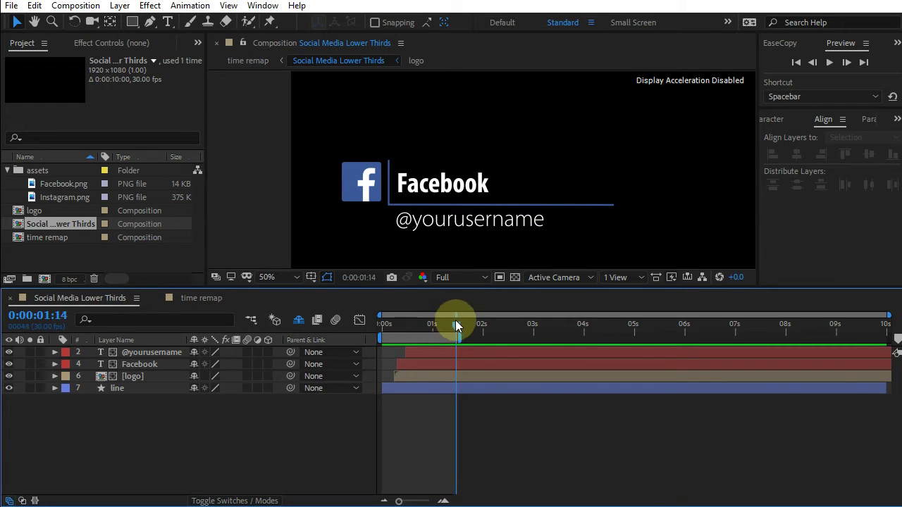
pyautogui.click(199, 297)
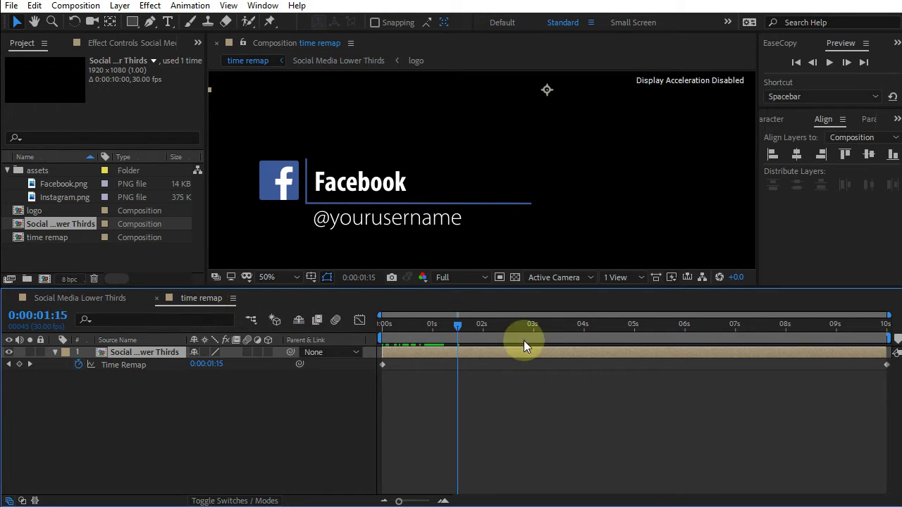
pyautogui.click(467, 365)
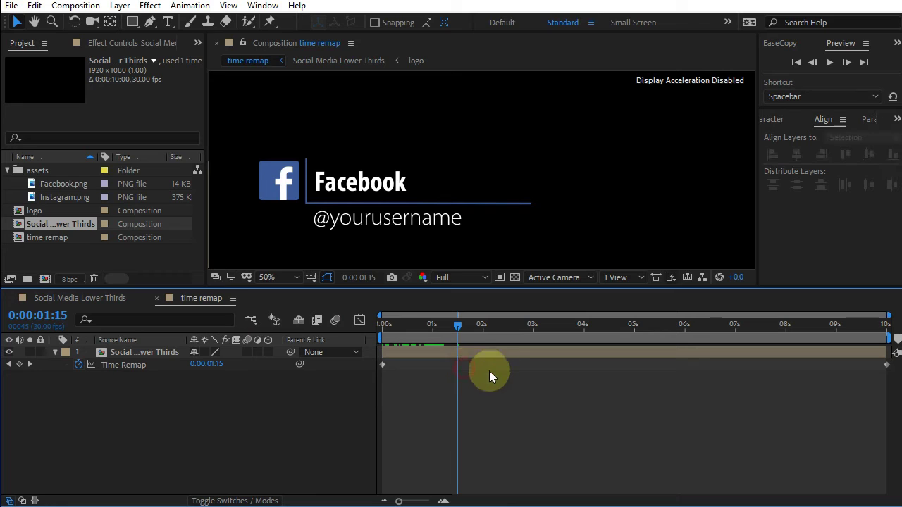
pyautogui.click(24, 369)
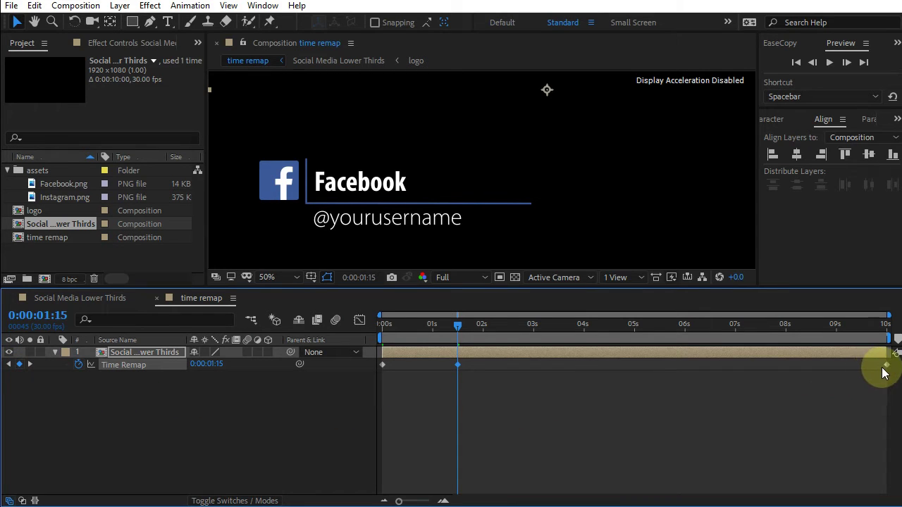
pyautogui.press('Delete')
pyautogui.click(509, 363)
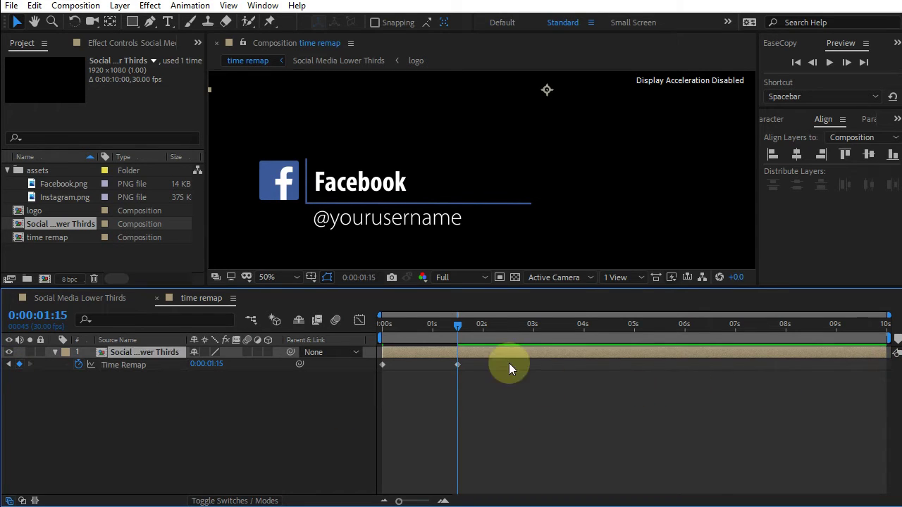
# Step: Add a hold keyframe at 4:00 and paste the 0:00 keyframe at 5:15 to rewind
pyautogui.moveTo(460, 325)
pyautogui.mouseDown()
pyautogui.moveTo(534, 321)
pyautogui.moveTo(584, 298)
pyautogui.mouseUp()
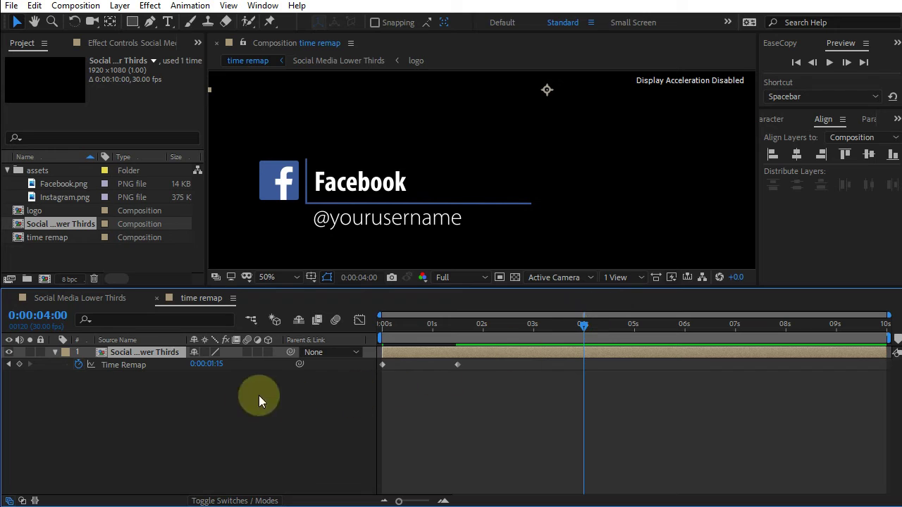
pyautogui.click(20, 365)
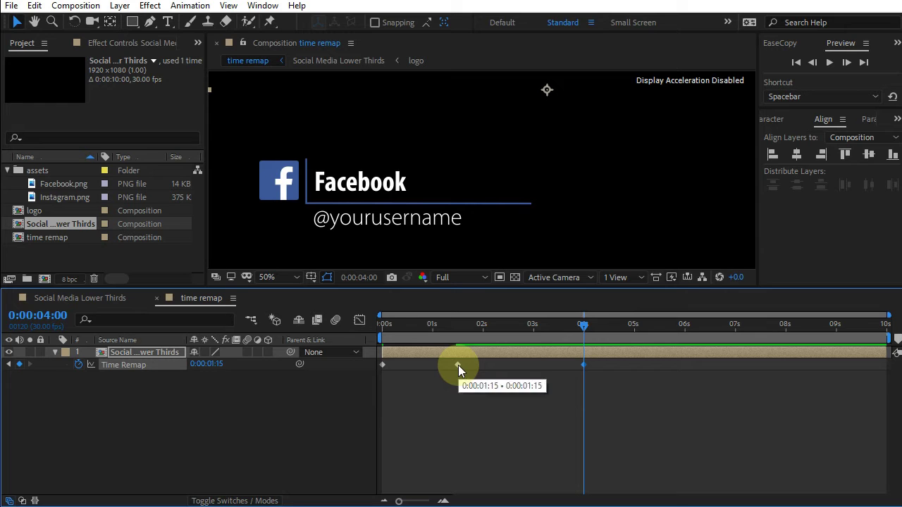
pyautogui.moveTo(582, 325); pyautogui.dragTo(659, 316)
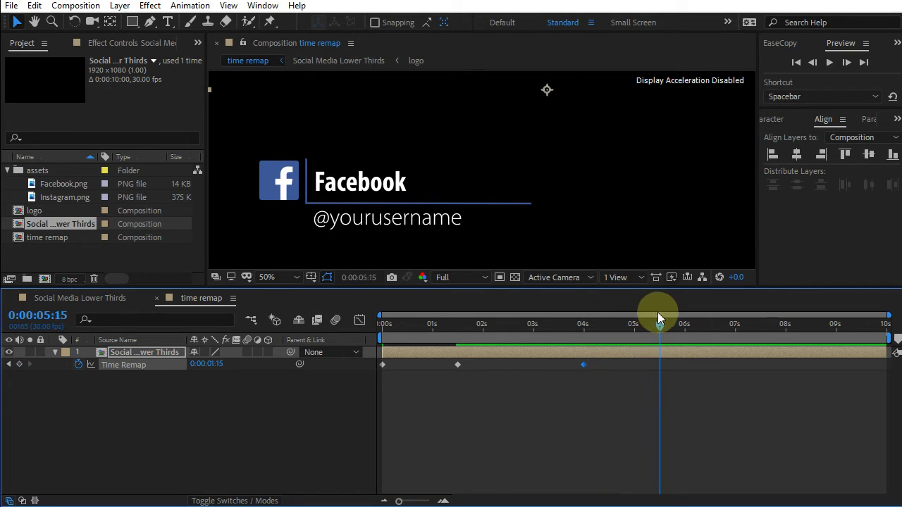
pyautogui.click(382, 365)
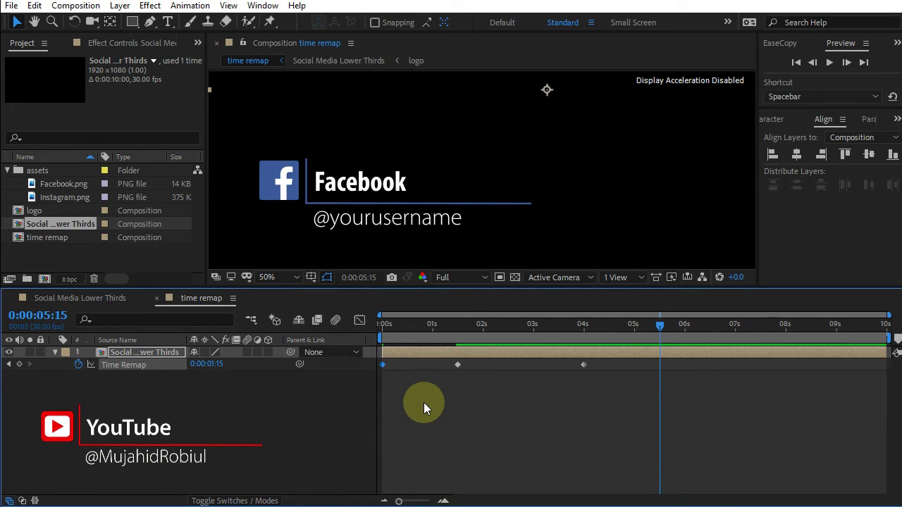
pyautogui.hotkey('ctrl', 'c')
pyautogui.hotkey('ctrl', 'v')
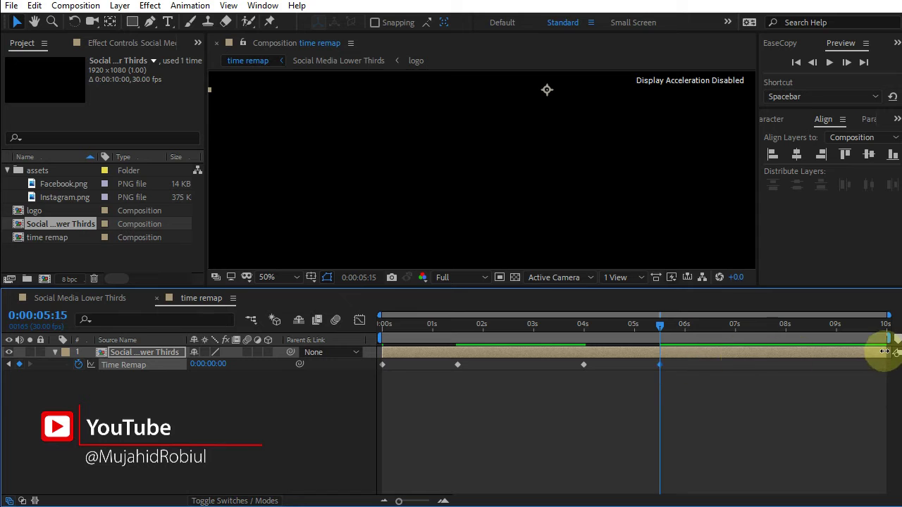
# Step: End the time remap work area near 6 seconds and enable motion blur on all four lower-third layers
pyautogui.moveTo(887, 337); pyautogui.dragTo(660, 346)
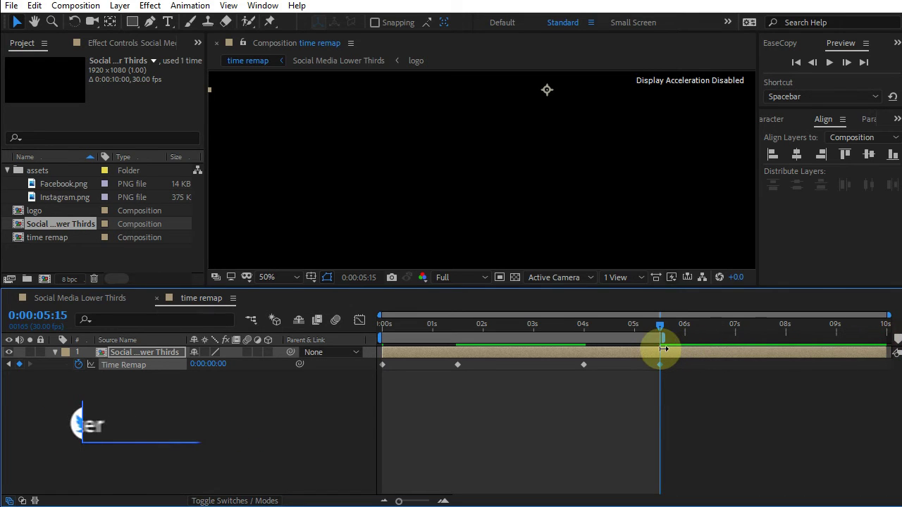
pyautogui.click(219, 433)
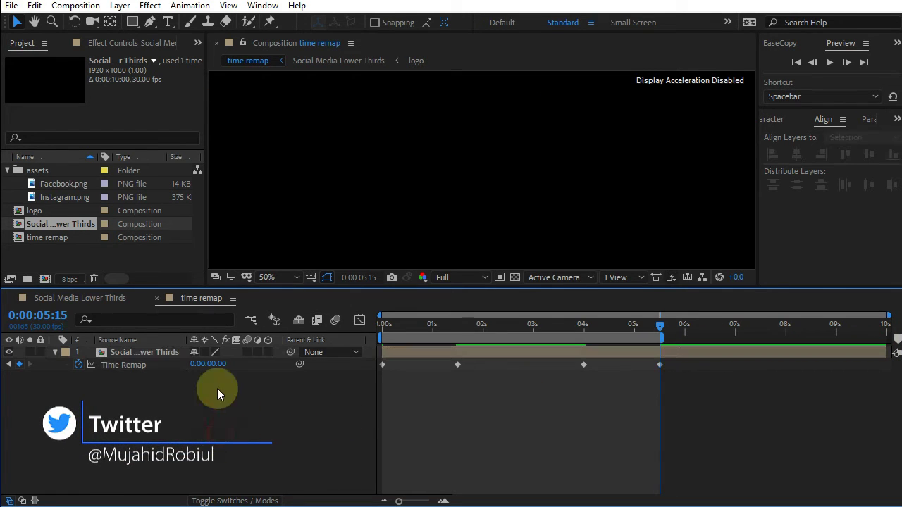
pyautogui.click(115, 298)
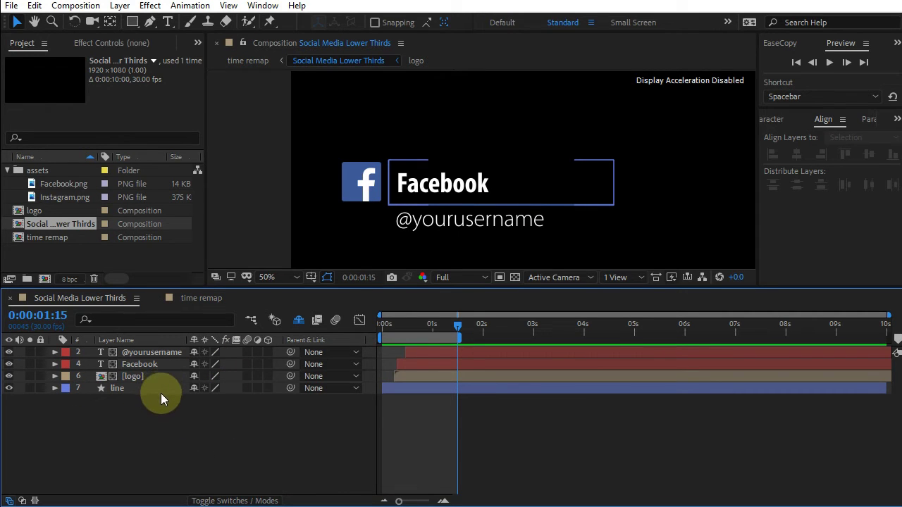
pyautogui.moveTo(153, 403); pyautogui.dragTo(135, 350)
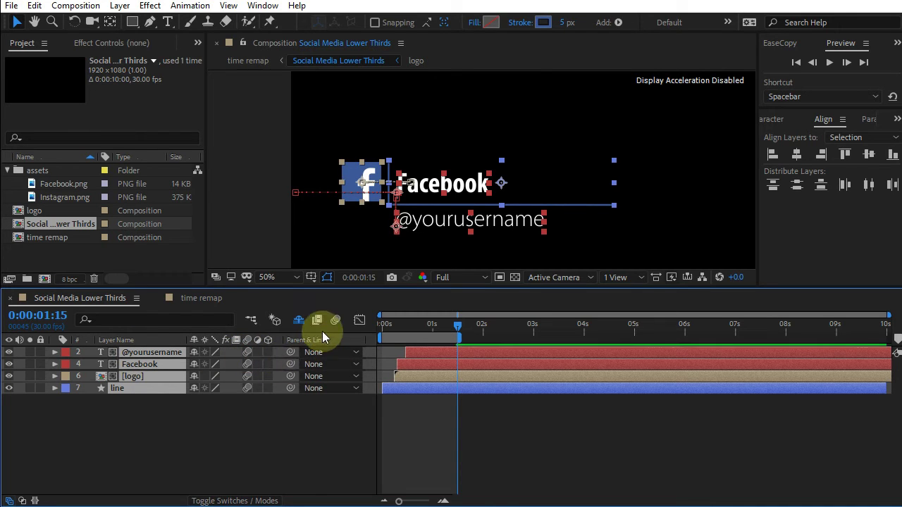
pyautogui.click(336, 321)
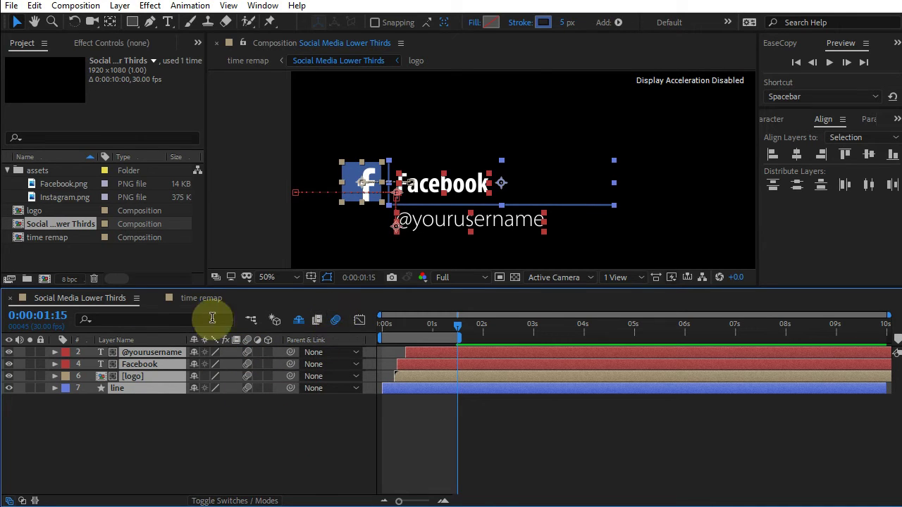
pyautogui.click(198, 299)
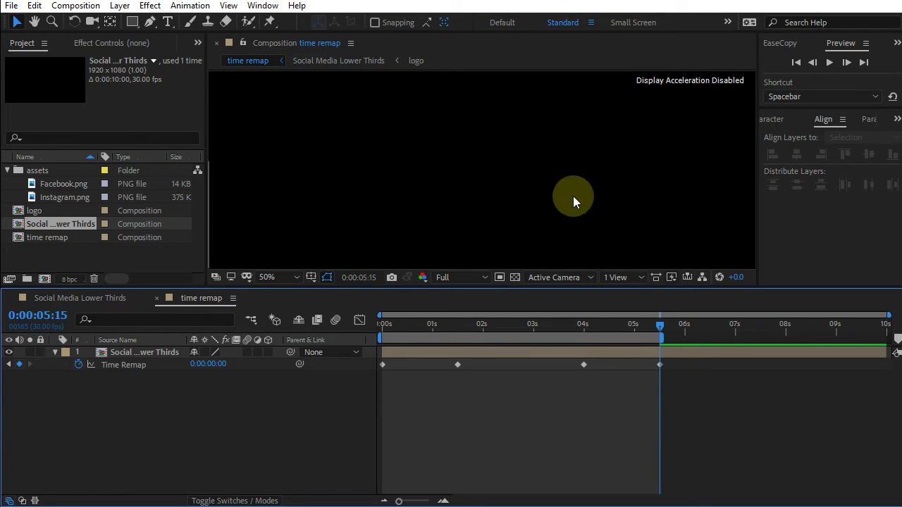
# Step: Zoom the time remap viewer to 25%, recenter the frame, and rewind to 0:00
pyautogui.scroll(-2, 572, 195)
pyautogui.press('h')
pyautogui.moveTo(599, 203); pyautogui.dragTo(477, 212)
pyautogui.press('v')
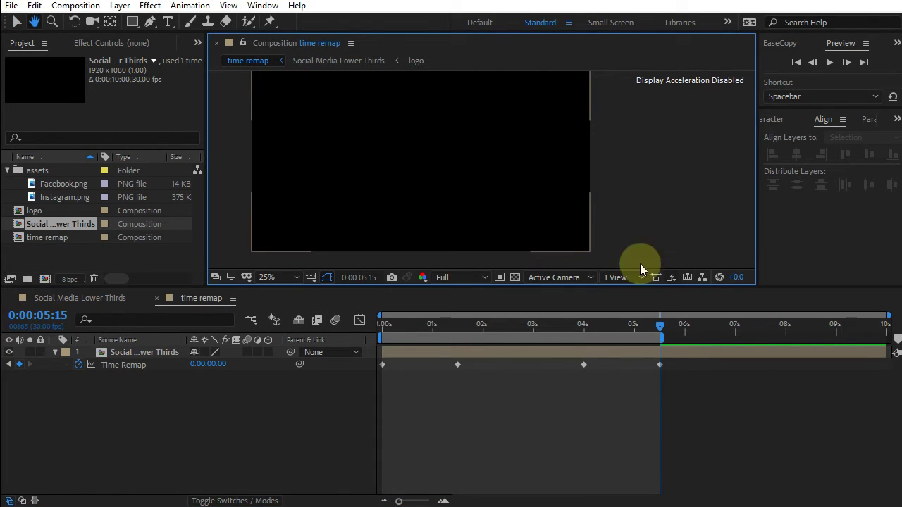
pyautogui.click(659, 328)
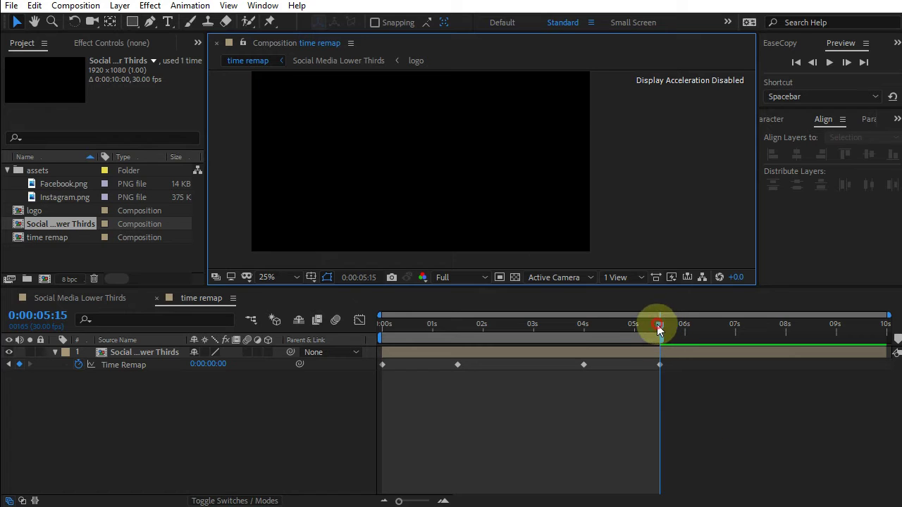
pyautogui.moveTo(656, 324); pyautogui.dragTo(381, 337)
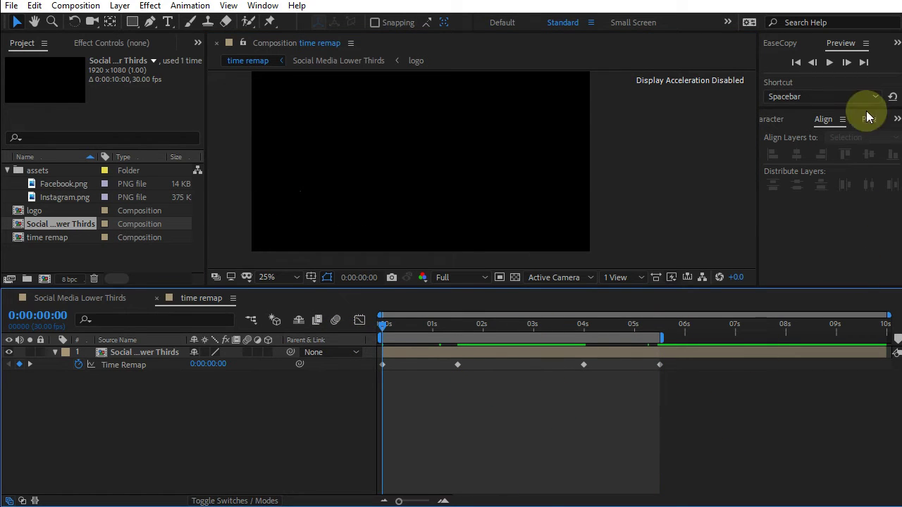
# Step: Preview the time-remapped lower third rewinding at about 6 seconds, then stop playback
pyautogui.click(825, 63)
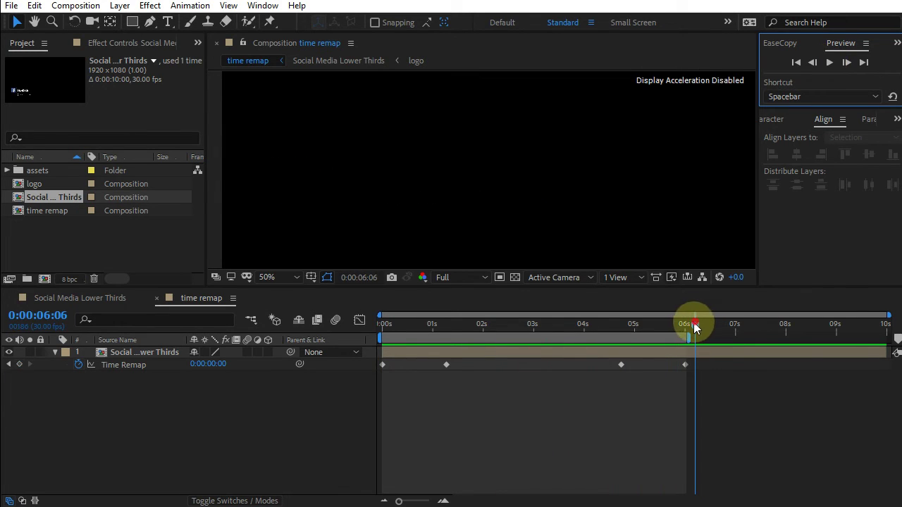
pyautogui.press('space')
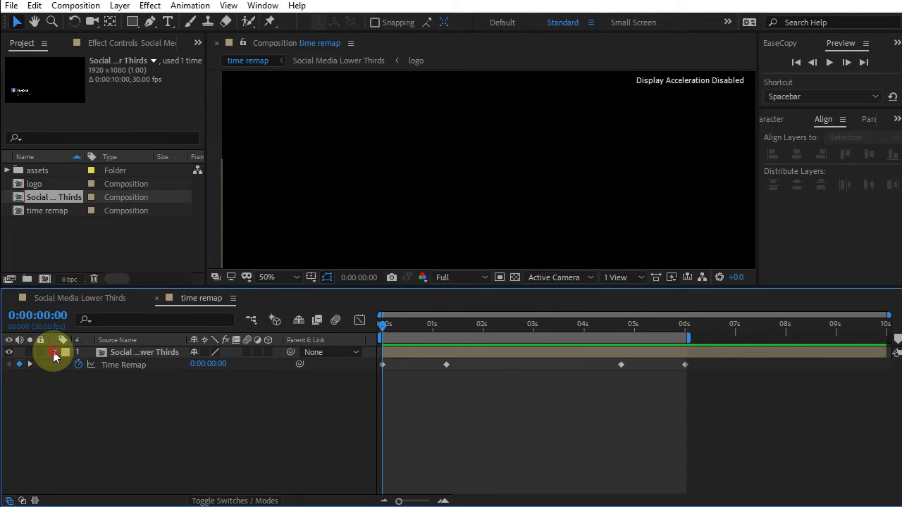
# Step: Create a project folder named lt and move the Social Media Lower Thirds comp into it
pyautogui.click(49, 353)
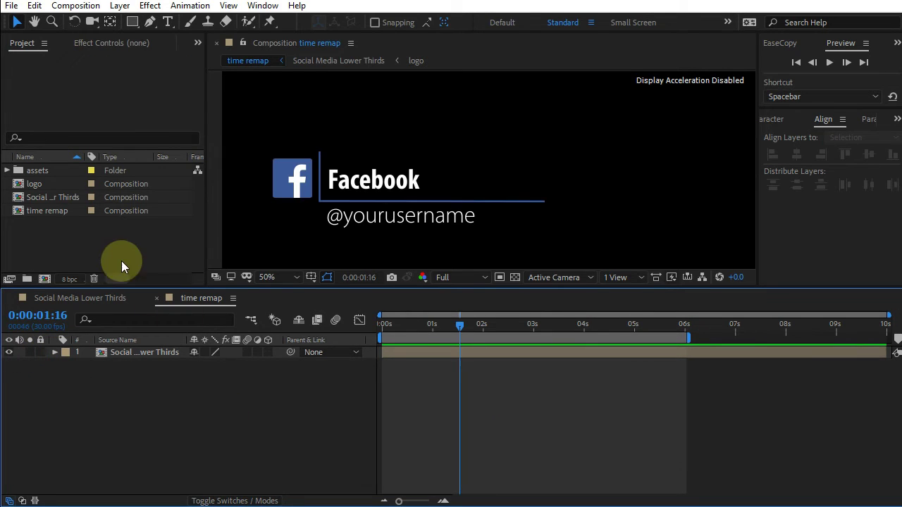
pyautogui.click(82, 241)
pyautogui.click(28, 280)
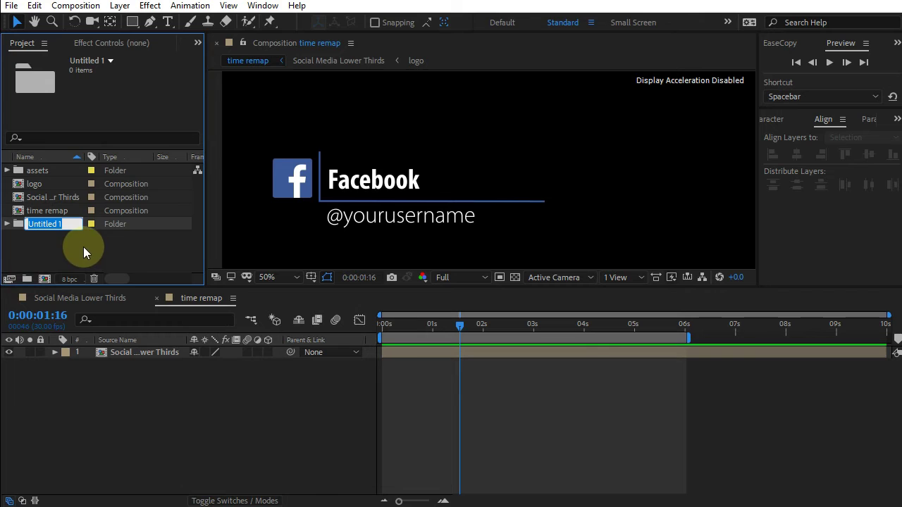
pyautogui.press('BackSpace')
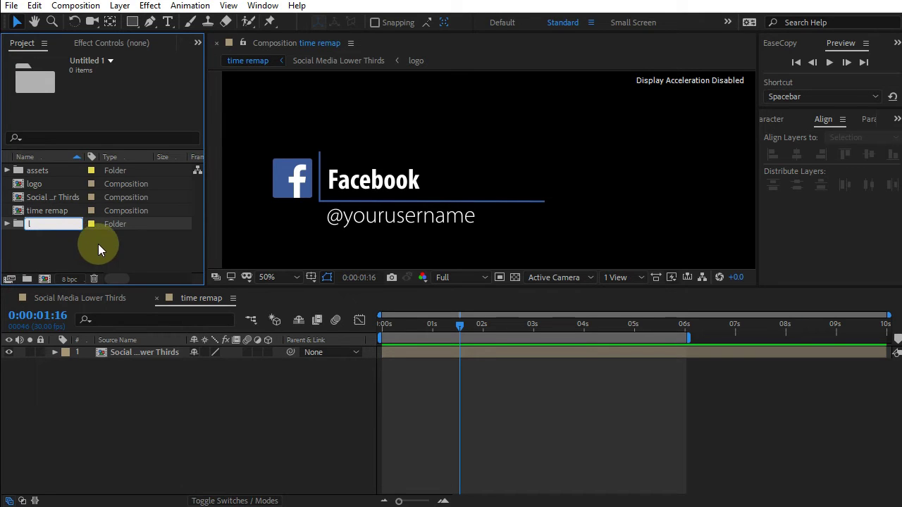
pyautogui.write('lt')
pyautogui.click(96, 243)
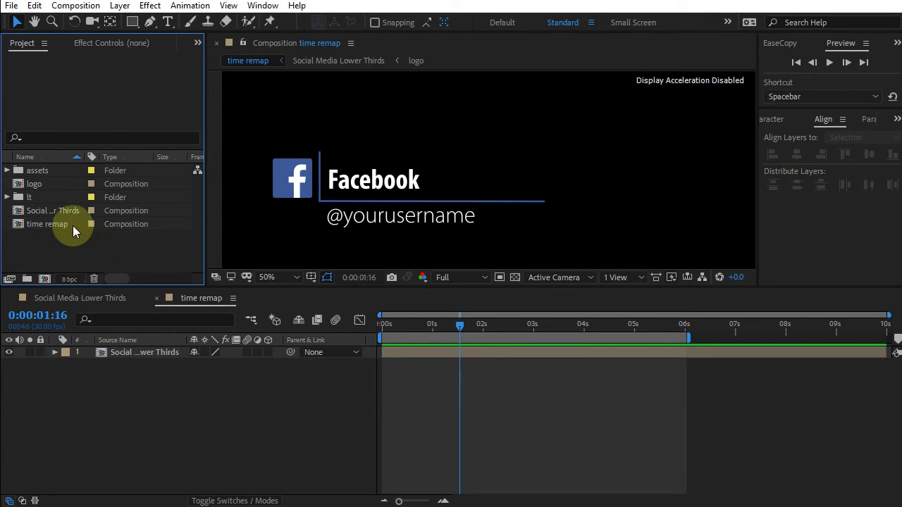
pyautogui.moveTo(67, 210)
pyautogui.mouseDown()
pyautogui.moveTo(62, 197)
pyautogui.moveTo(26, 200)
pyautogui.mouseUp()
# Step: Duplicate the lt folder as lt 2 and rename its logo composition to logo2
pyautogui.click(58, 184)
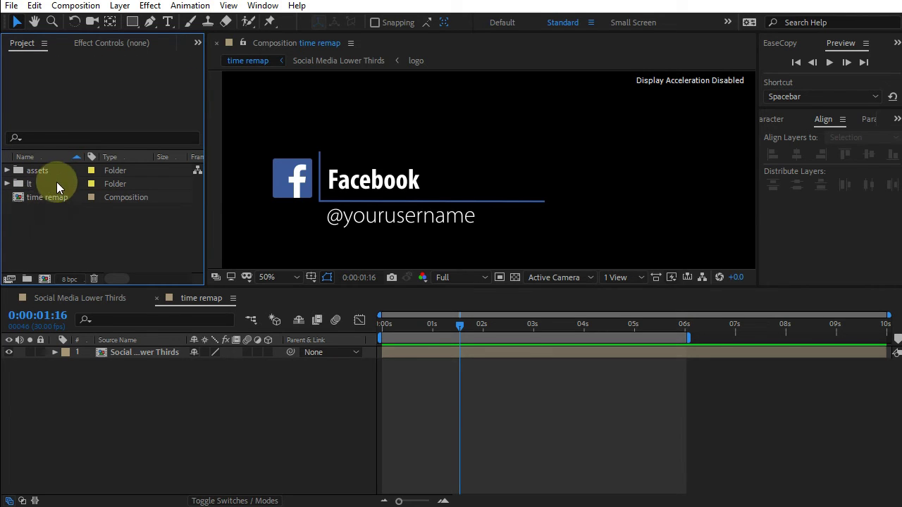
pyautogui.click(56, 183)
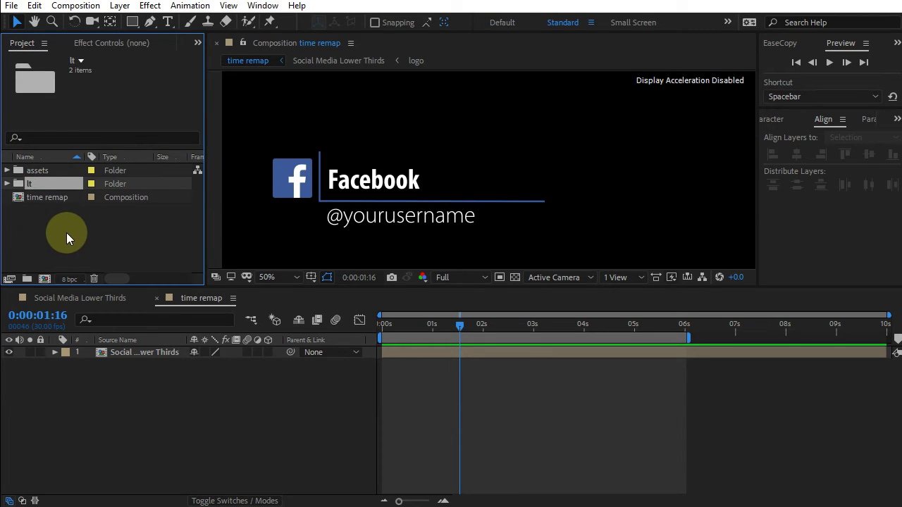
pyautogui.hotkey('ctrl', 'd')
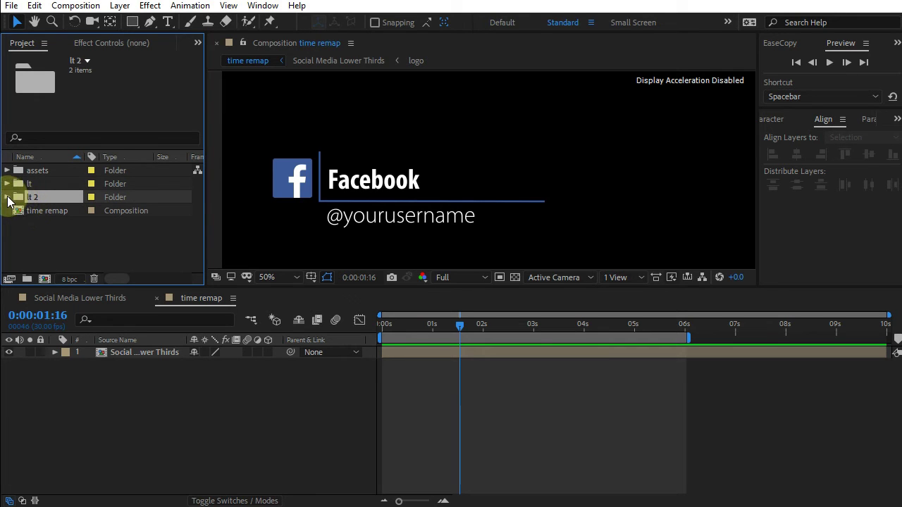
pyautogui.click(8, 200)
pyautogui.click(74, 211)
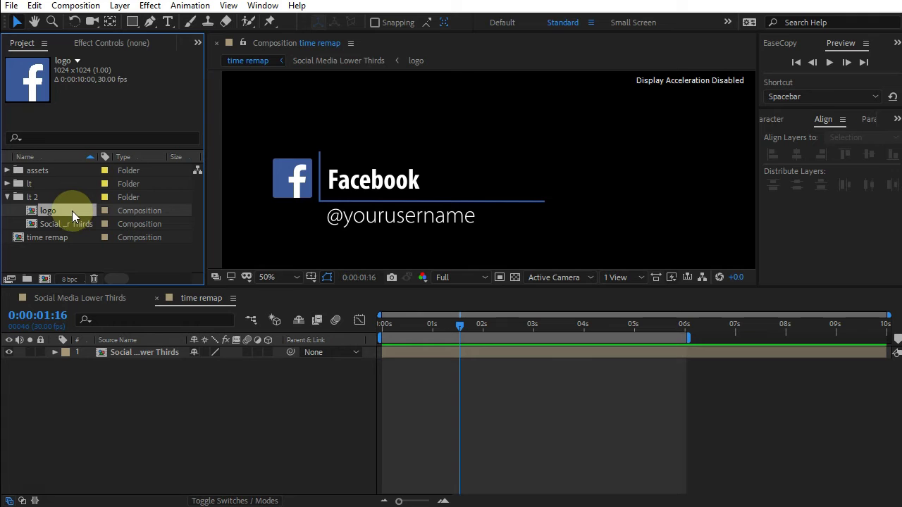
pyautogui.rightClick(72, 211)
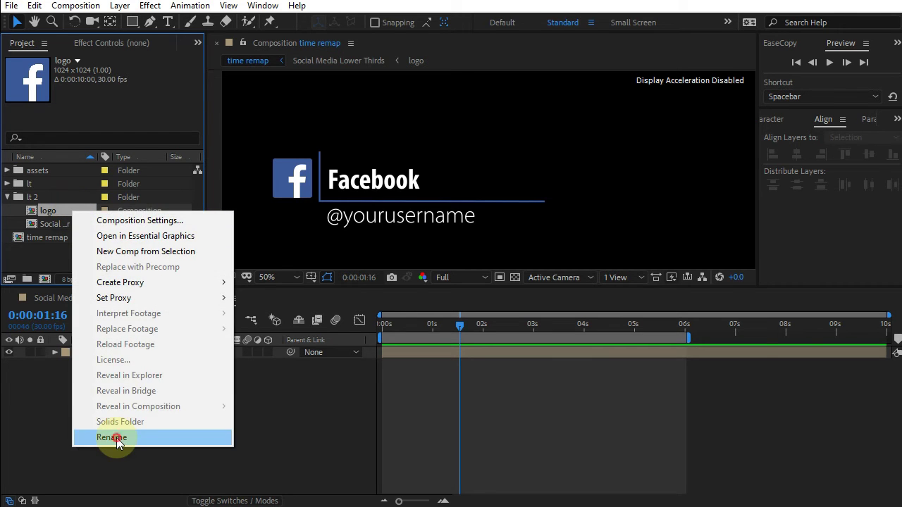
pyautogui.click(95, 436)
pyautogui.click(86, 208)
pyautogui.write('2')
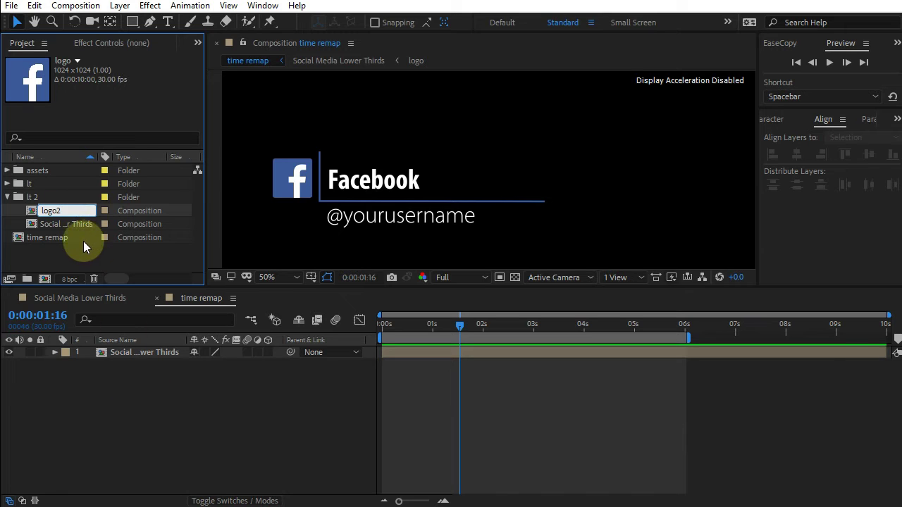
pyautogui.click(97, 256)
pyautogui.click(196, 420)
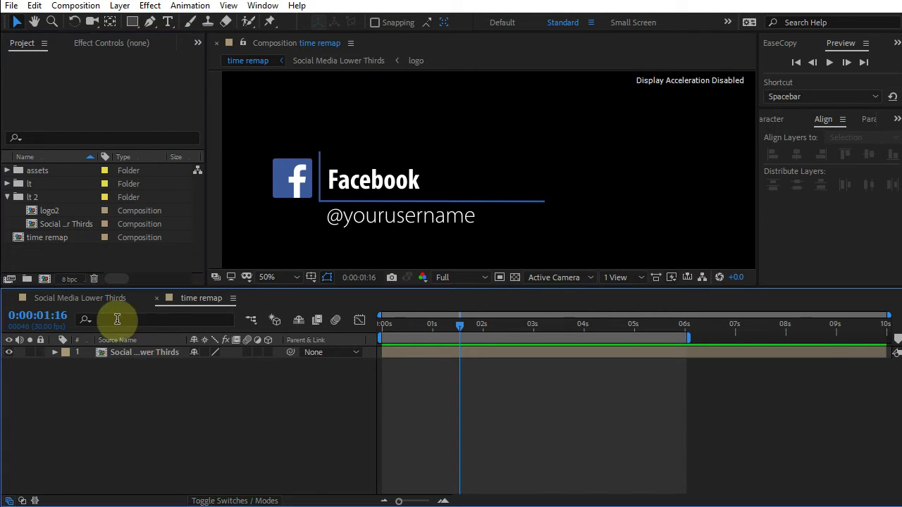
# Step: In logo2, add Instagram.png from the assets folder and hide the Facebook.png layer
pyautogui.doubleClick(74, 210)
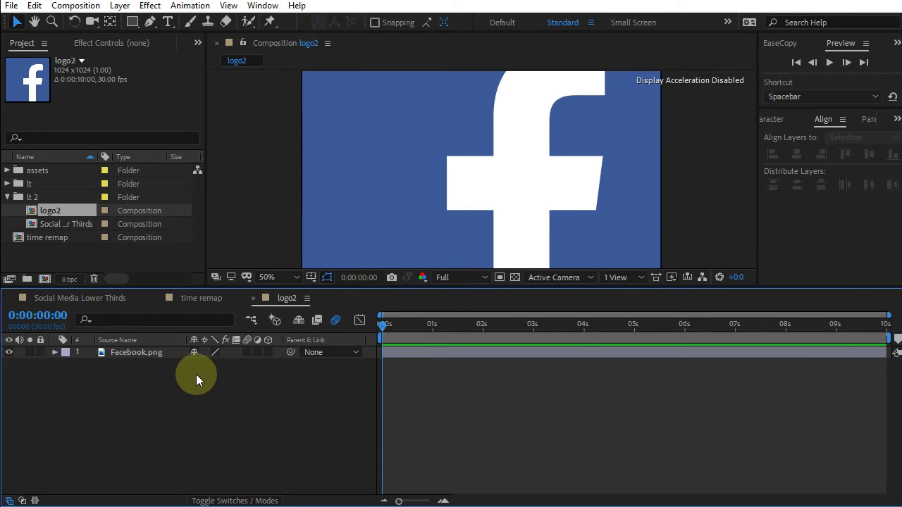
pyautogui.scroll(-3, 482, 144)
pyautogui.moveTo(463, 167); pyautogui.dragTo(402, 185)
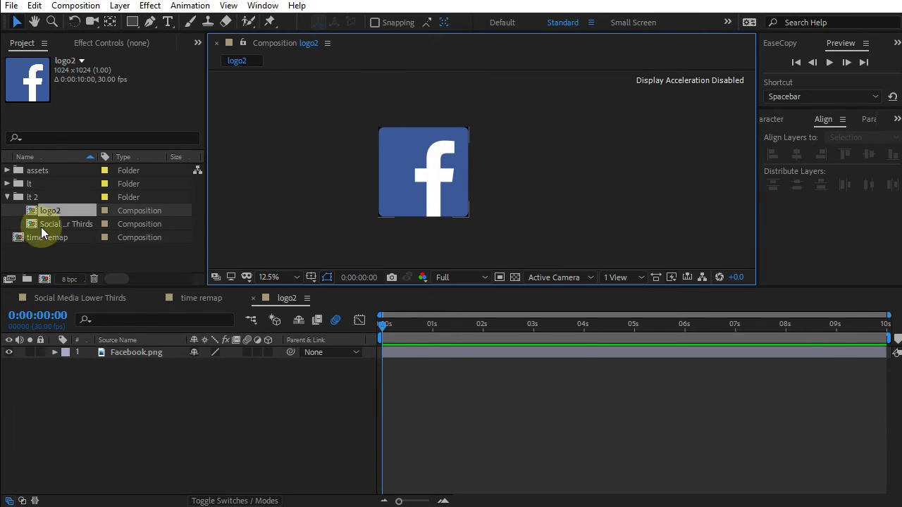
pyautogui.click(30, 172)
pyautogui.click(8, 170)
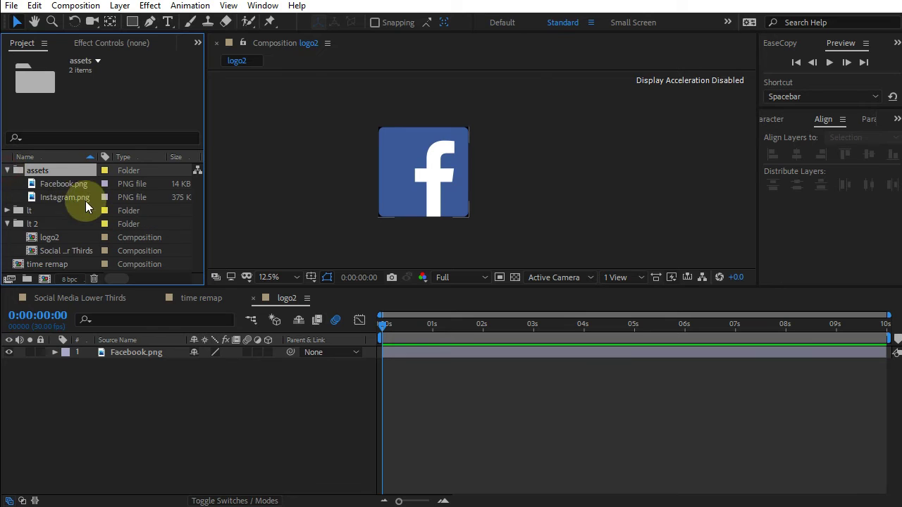
pyautogui.click(77, 199)
pyautogui.click(137, 352)
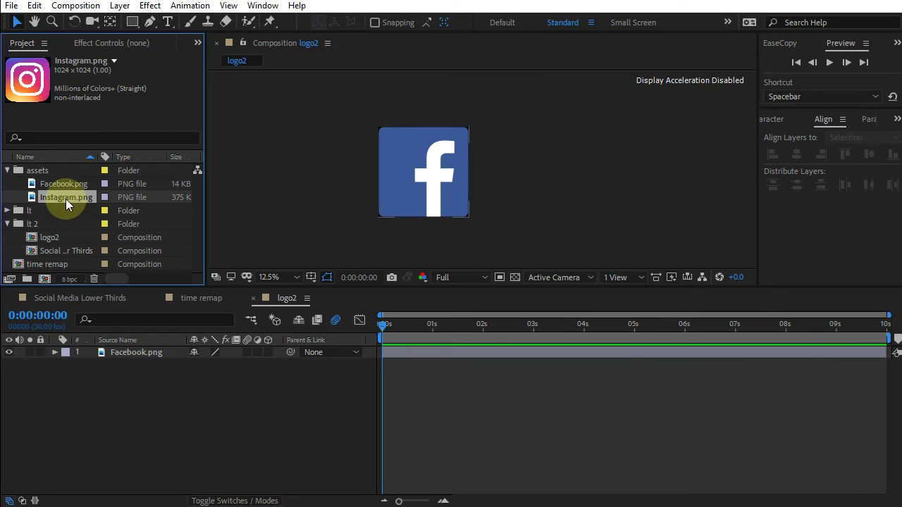
pyautogui.moveTo(66, 199); pyautogui.dragTo(141, 366)
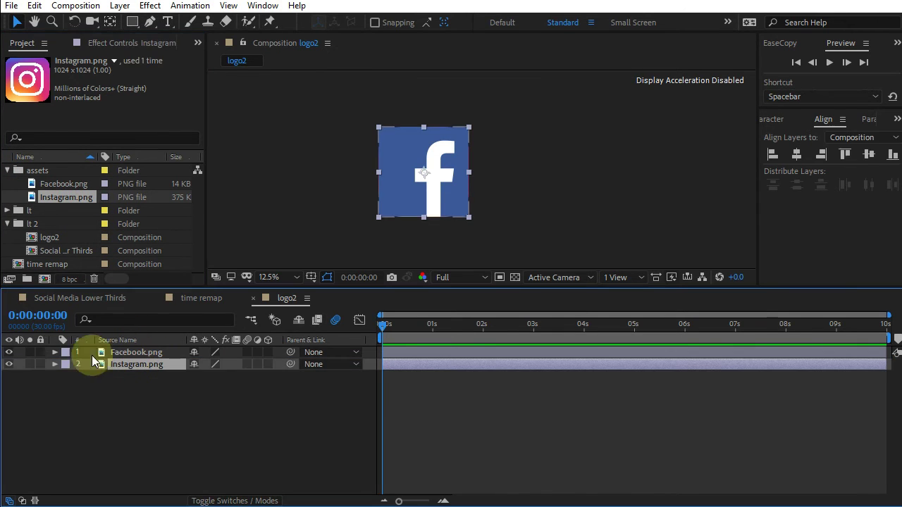
pyautogui.click(8, 352)
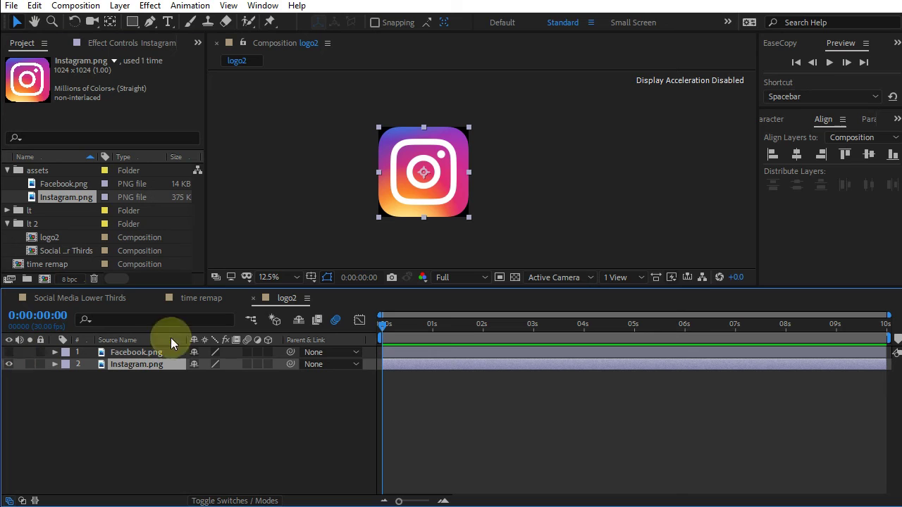
pyautogui.click(471, 402)
# Step: Open the Social Media Lower Thirds copy inside the lt 2 folder
pyautogui.scroll(1, 441, 169)
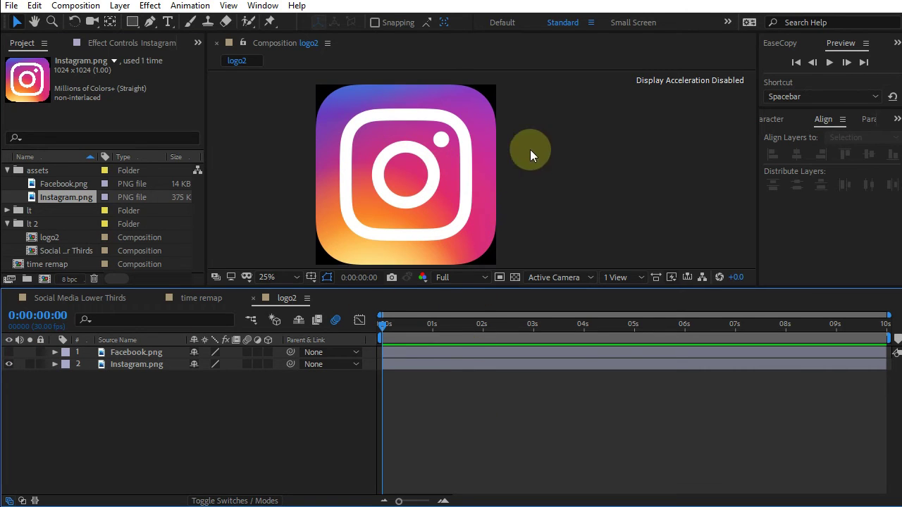
pyautogui.click(7, 170)
pyautogui.click(7, 197)
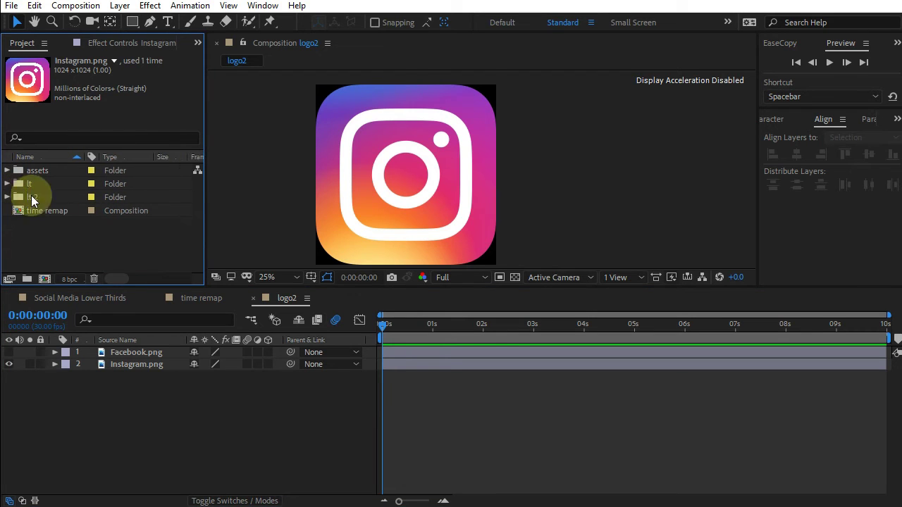
pyautogui.click(118, 411)
pyautogui.click(18, 196)
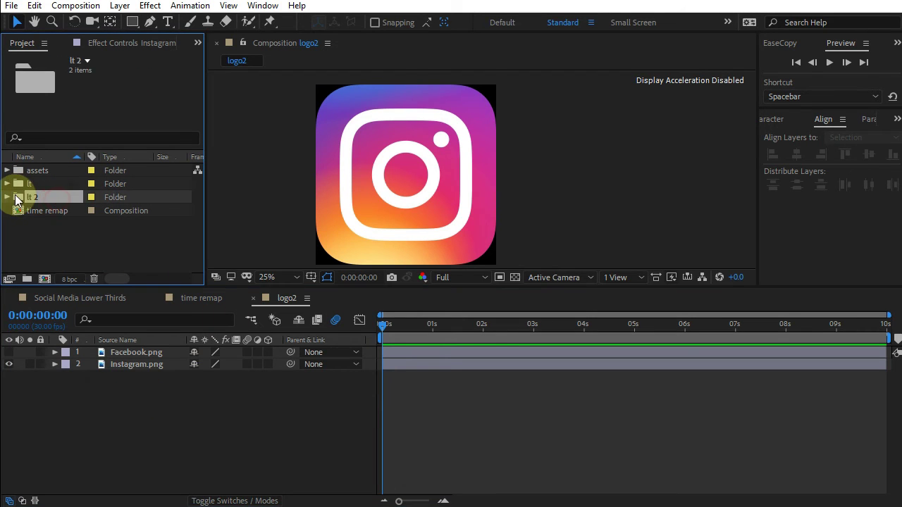
pyautogui.click(7, 197)
pyautogui.click(71, 223)
pyautogui.doubleClick(71, 224)
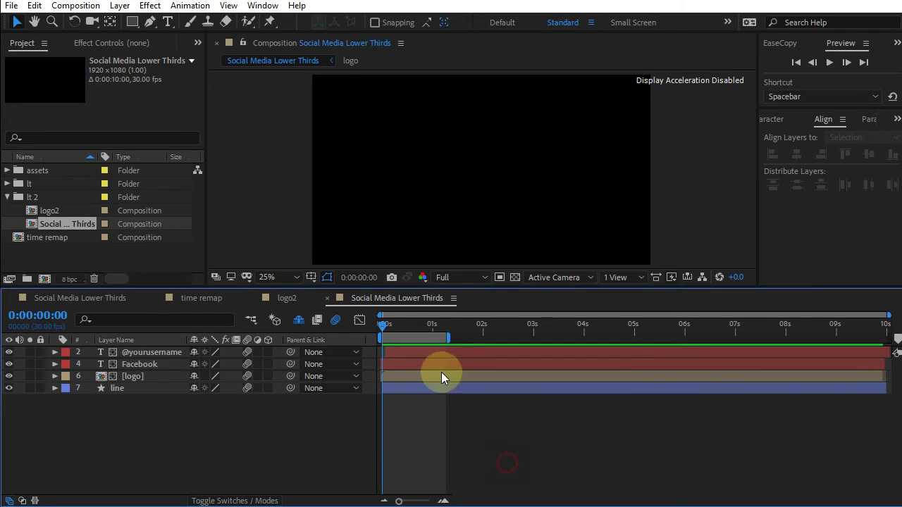
# Step: Replace the lower third's [logo] layer with the logo2 composition
pyautogui.moveTo(388, 325); pyautogui.dragTo(404, 326)
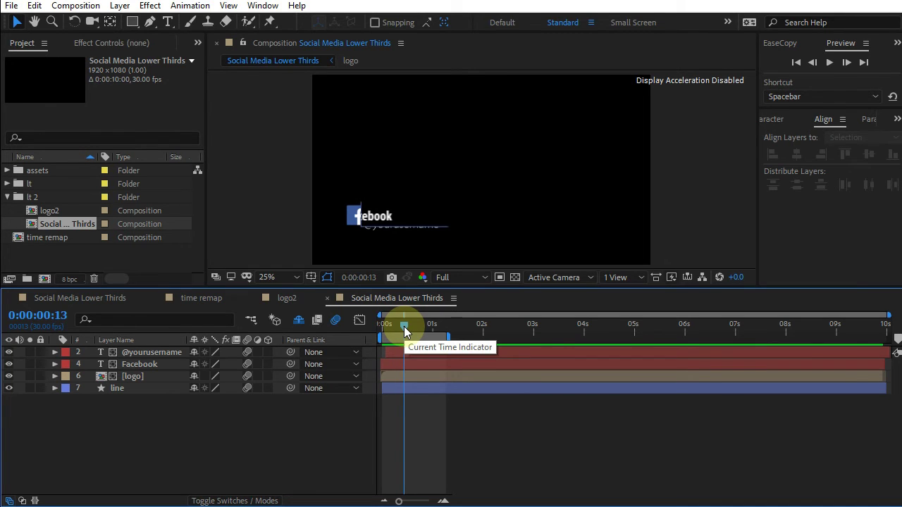
pyautogui.click(151, 382)
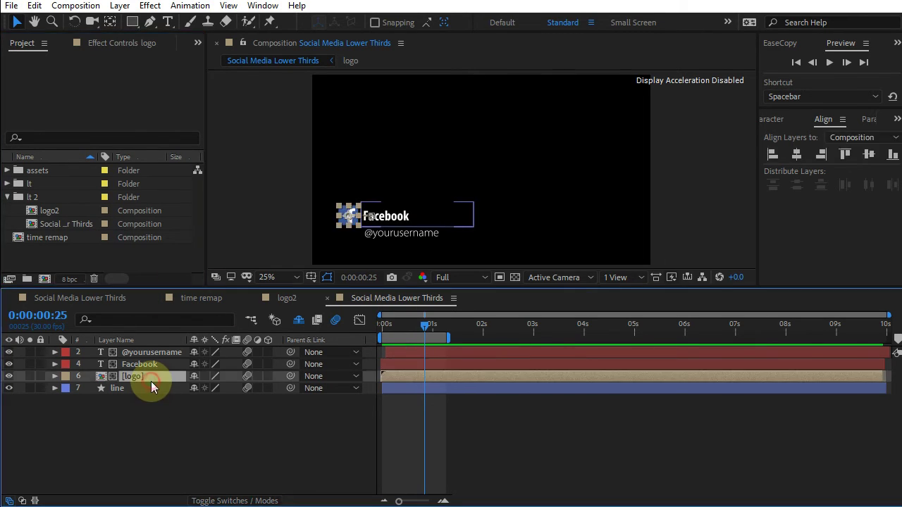
pyautogui.click(78, 210)
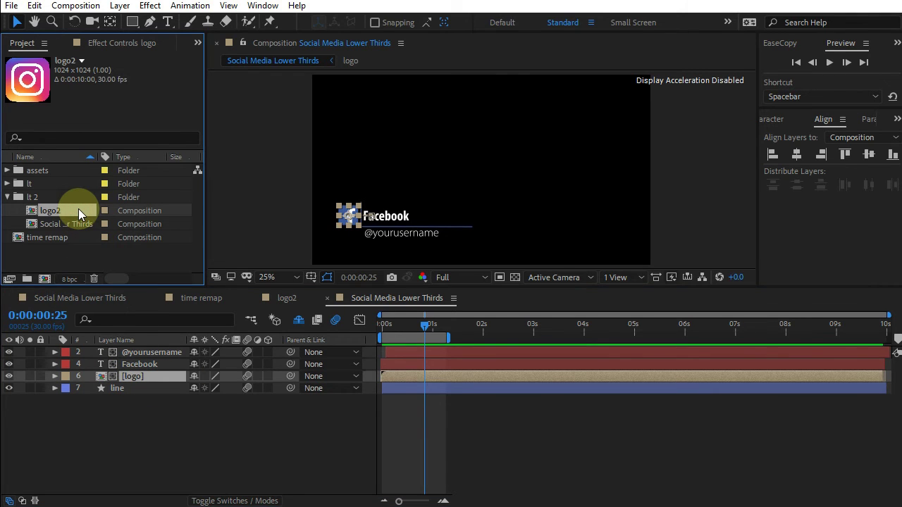
pyautogui.moveTo(78, 210); pyautogui.dragTo(150, 374)
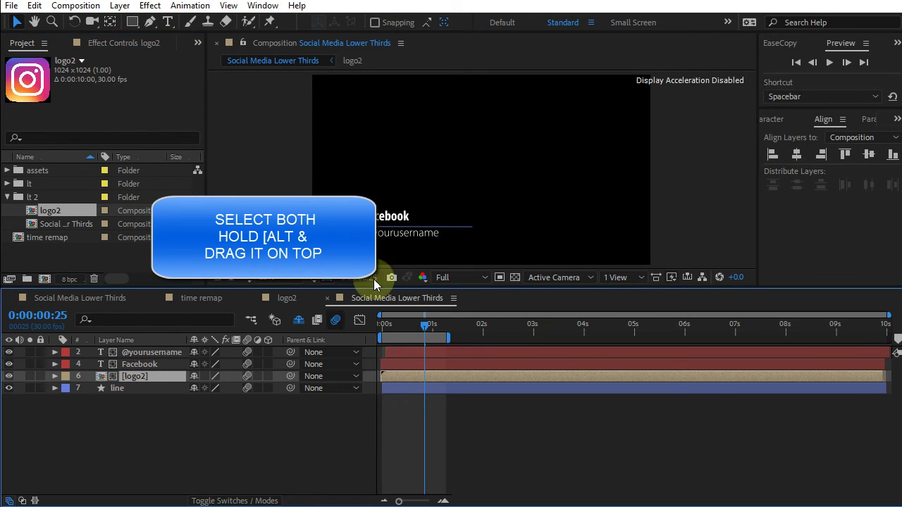
pyautogui.click(462, 426)
# Step: Change the line layer's stroke colour to purple
pyautogui.scroll(1, 430, 234)
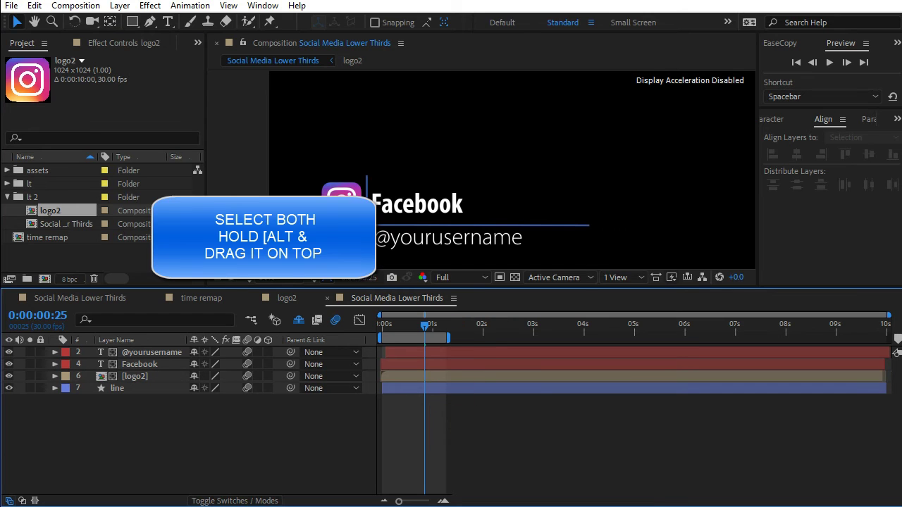
pyautogui.click(566, 226)
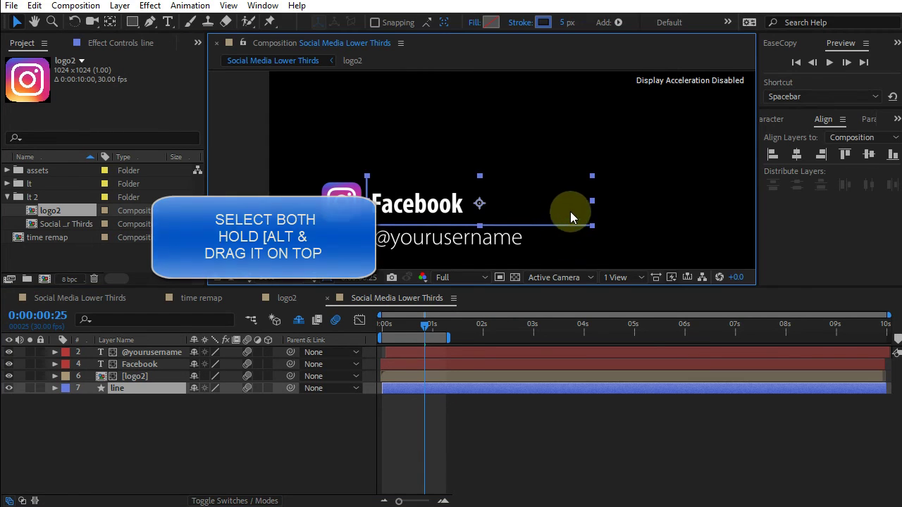
pyautogui.click(549, 28)
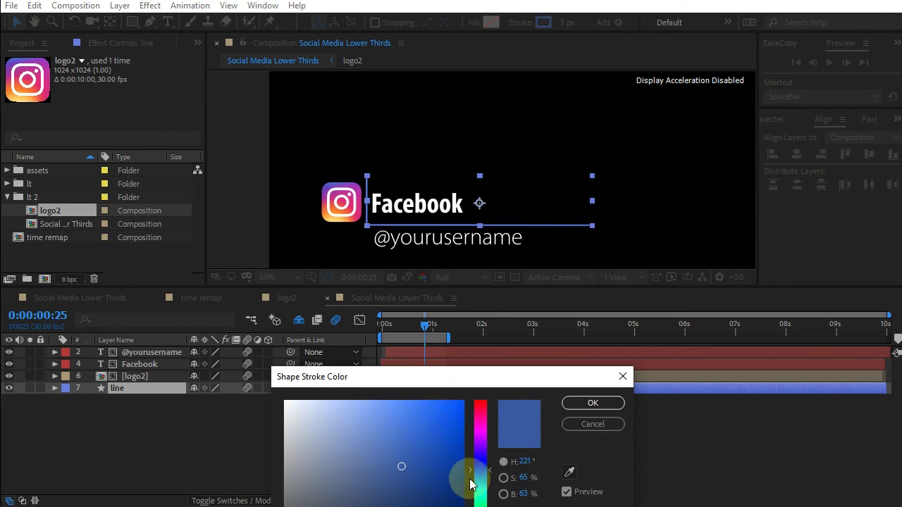
pyautogui.click(472, 467)
pyautogui.moveTo(472, 467)
pyautogui.mouseDown()
pyautogui.moveTo(474, 423)
pyautogui.moveTo(488, 392)
pyautogui.mouseUp()
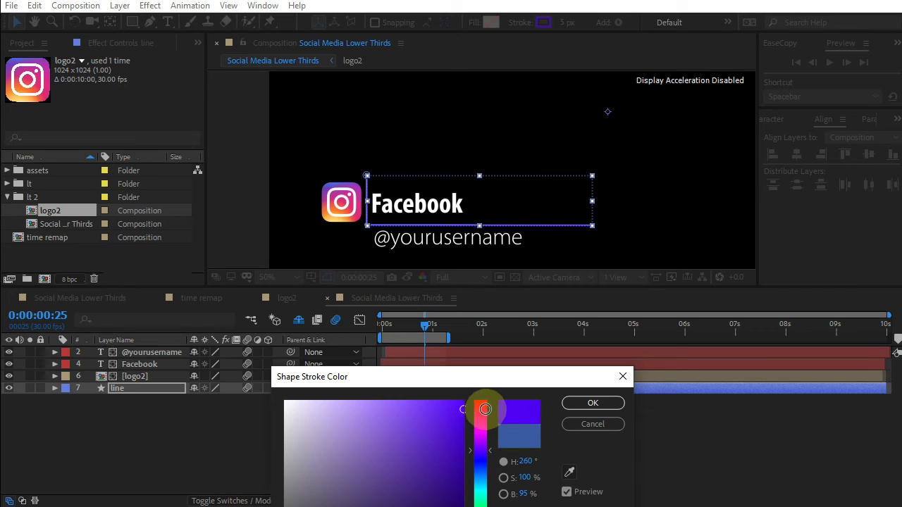
pyautogui.click(594, 402)
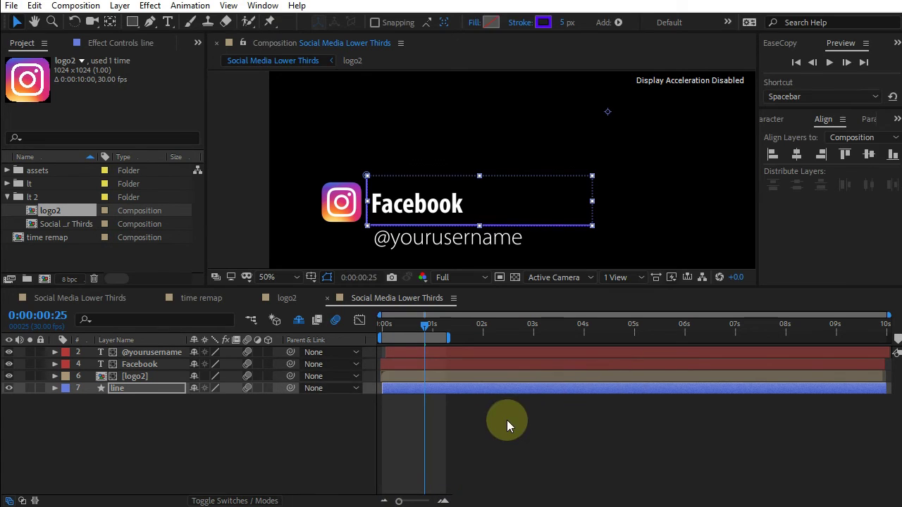
pyautogui.click(502, 432)
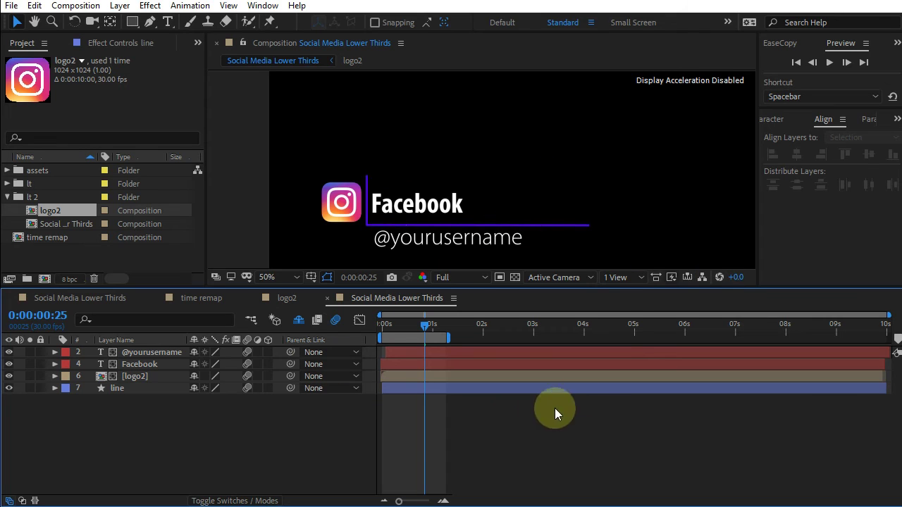
pyautogui.scroll(-2, 528, 232)
pyautogui.moveTo(528, 232); pyautogui.dragTo(402, 204)
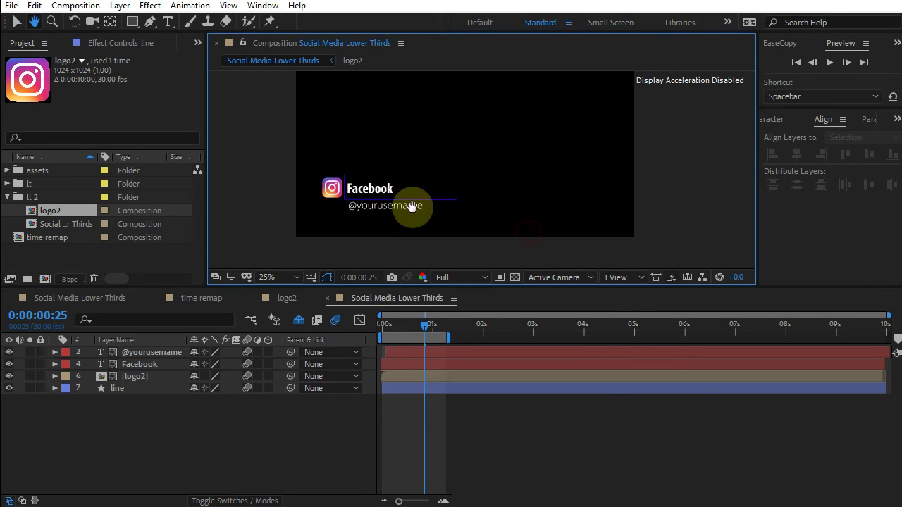
pyautogui.moveTo(425, 325); pyautogui.dragTo(341, 324)
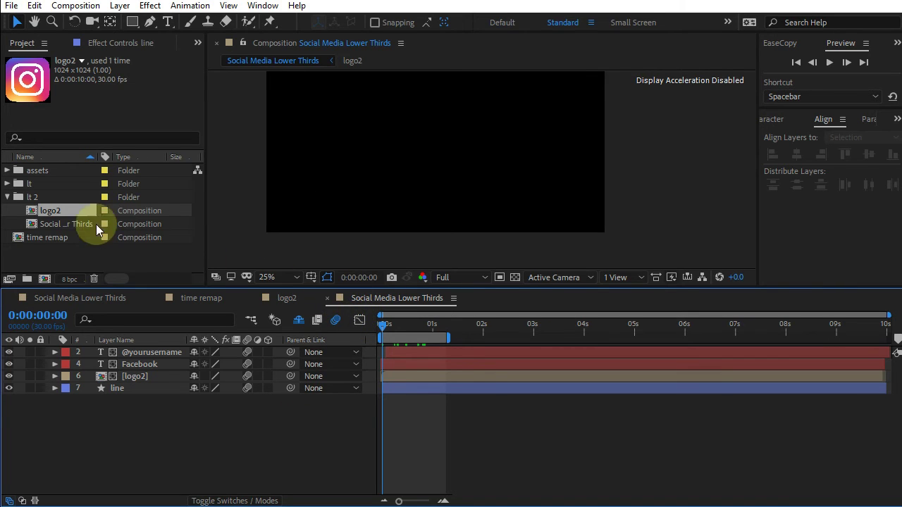
# Step: Add the Social Media Lower Thirds copy from lt 2 to the time remap composition
pyautogui.click(64, 226)
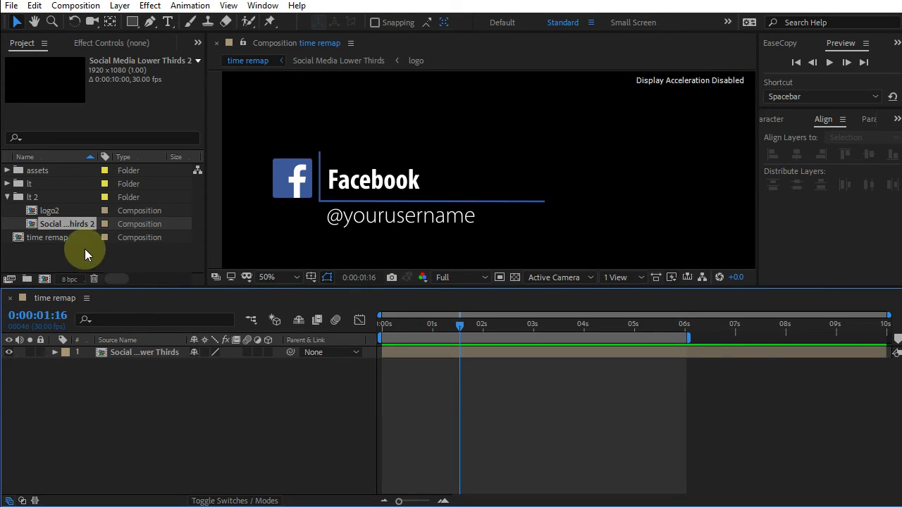
pyautogui.moveTo(85, 224); pyautogui.dragTo(151, 395)
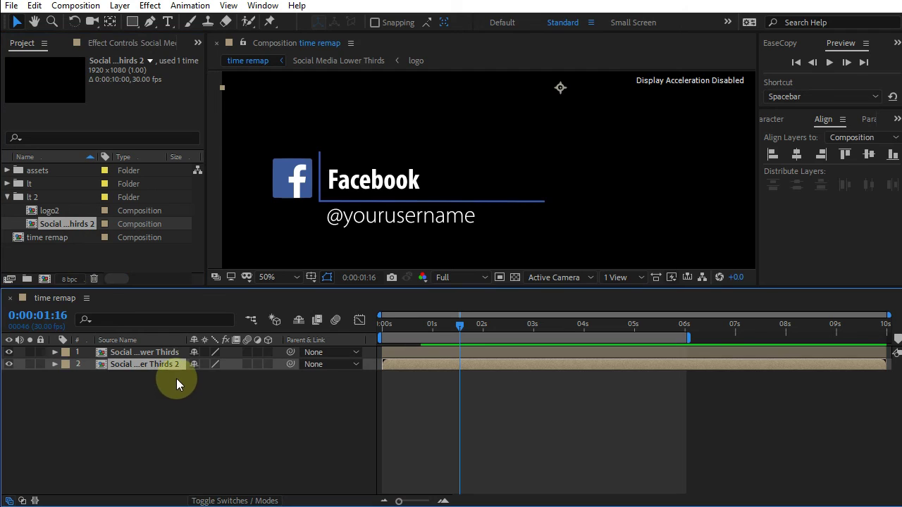
pyautogui.click(8, 197)
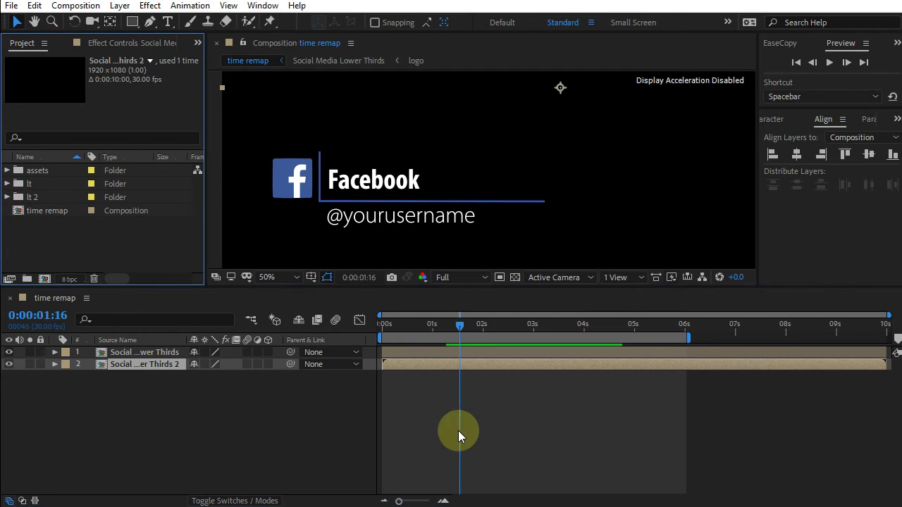
pyautogui.click(471, 418)
pyautogui.scroll(-2, 495, 242)
pyautogui.moveTo(493, 225); pyautogui.dragTo(423, 227)
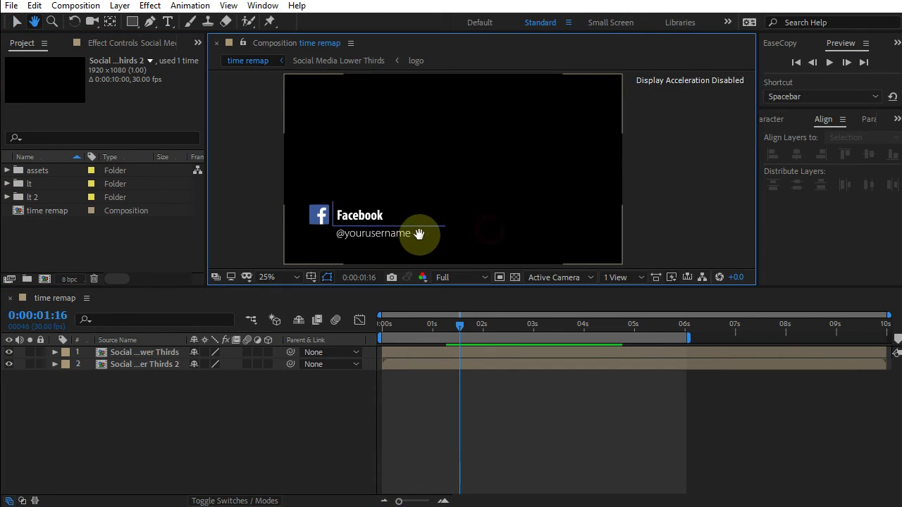
# Step: Check the stacked lower thirds by toggling layer 1's visibility, then select layer 2
pyautogui.click(151, 364)
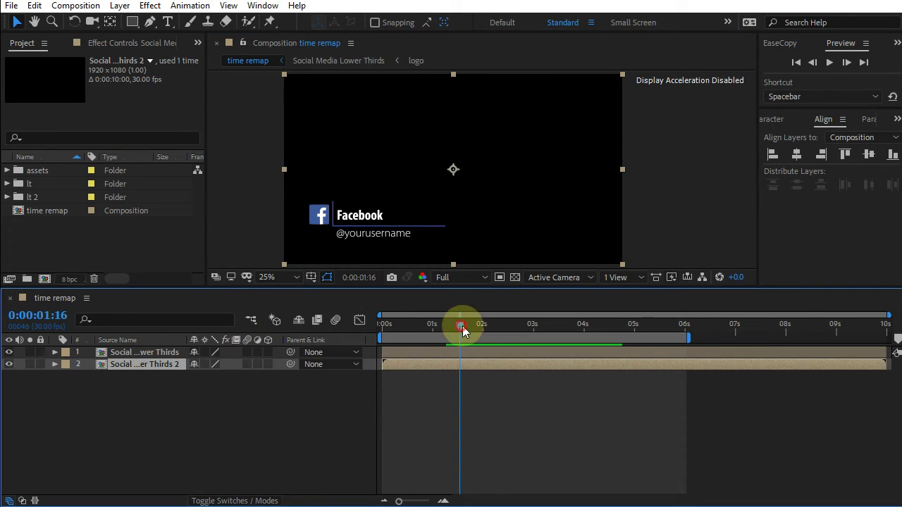
pyautogui.moveTo(463, 326)
pyautogui.mouseDown()
pyautogui.moveTo(403, 324)
pyautogui.moveTo(411, 325)
pyautogui.mouseUp()
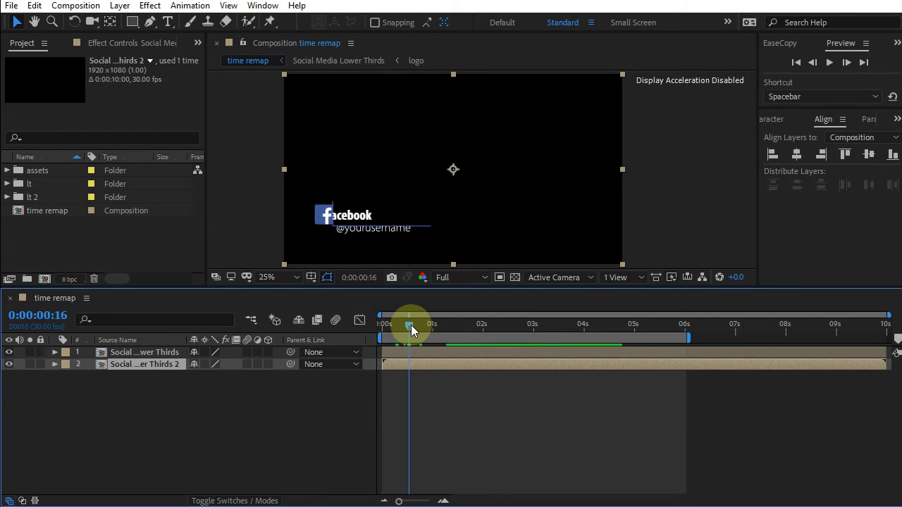
pyautogui.click(9, 353)
pyautogui.click(9, 352)
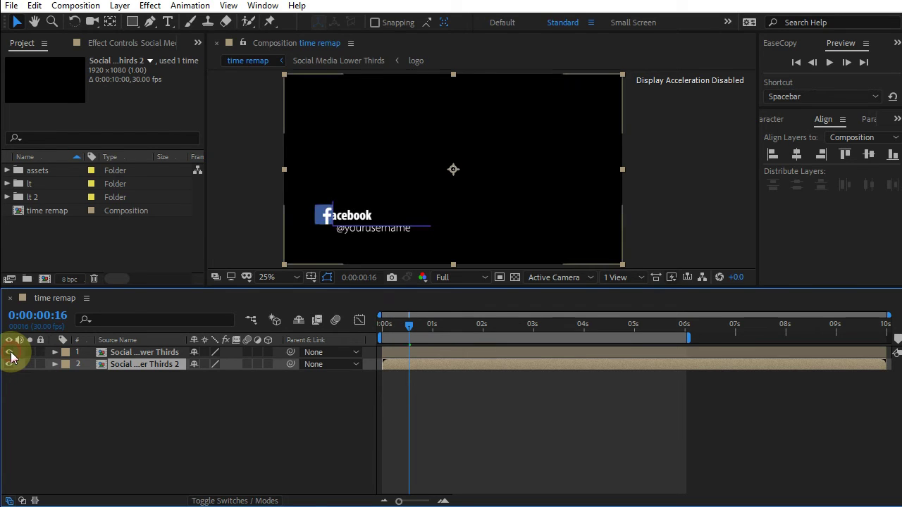
pyautogui.click(195, 404)
pyautogui.click(158, 367)
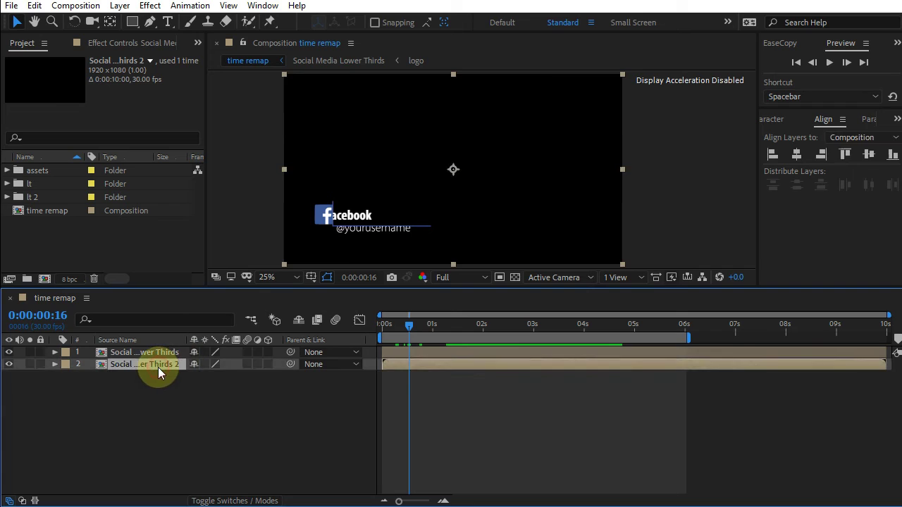
# Step: Drag layer 2's Position Y from 540 to 310 so Instagram sits above Facebook
pyautogui.press('p')
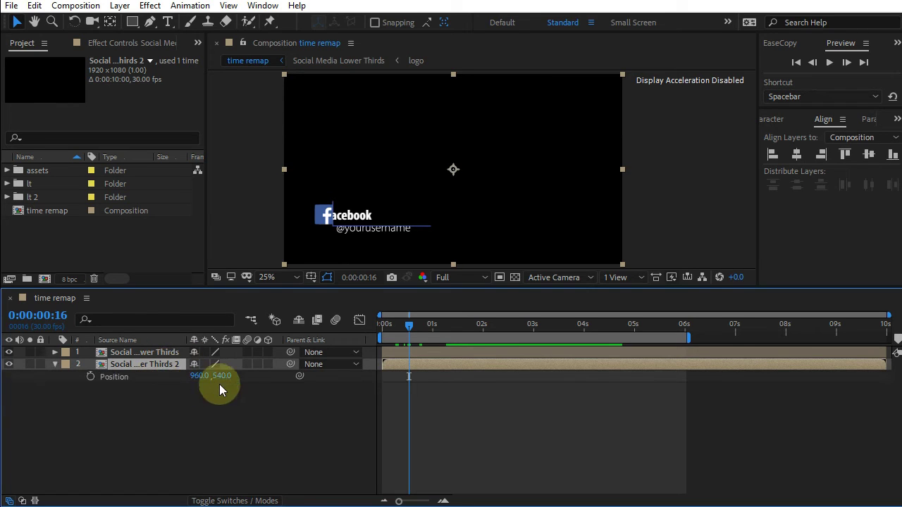
pyautogui.moveTo(221, 378); pyautogui.dragTo(211, 227)
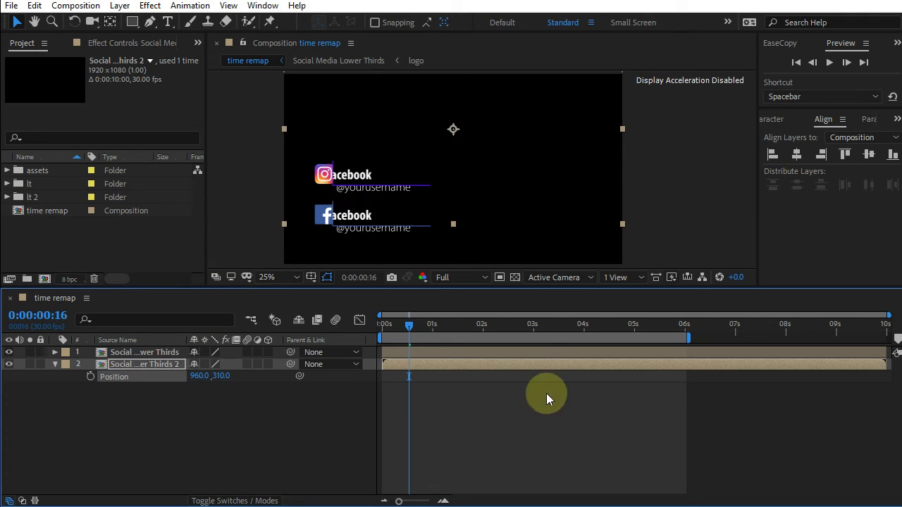
pyautogui.click(510, 444)
pyautogui.scroll(2, 388, 189)
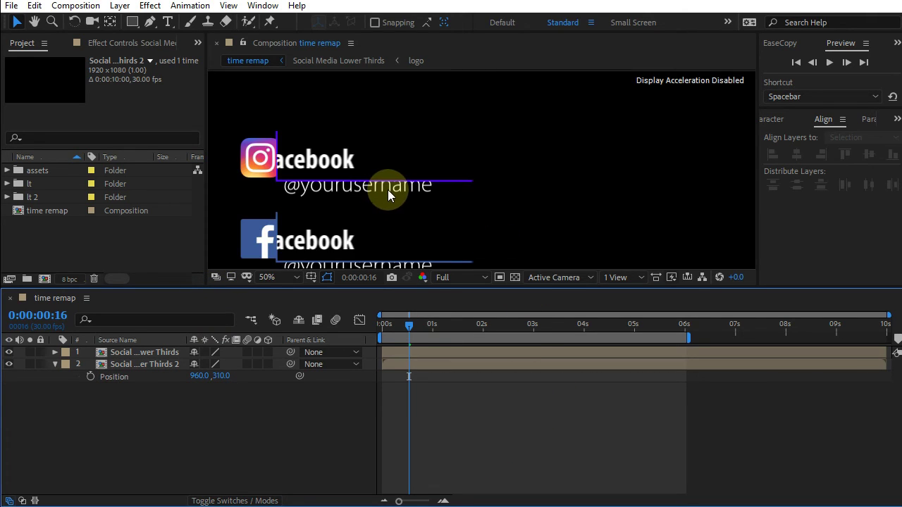
pyautogui.scroll(-2, 432, 225)
pyautogui.moveTo(434, 242); pyautogui.dragTo(407, 215)
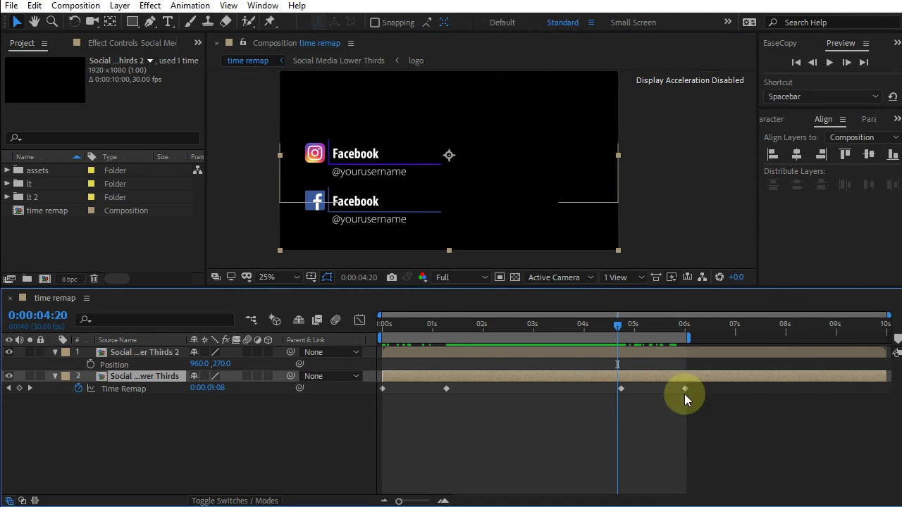
# Step: Copy the four Time Remap keyframes from the Facebook lower-third layer
pyautogui.click(658, 409)
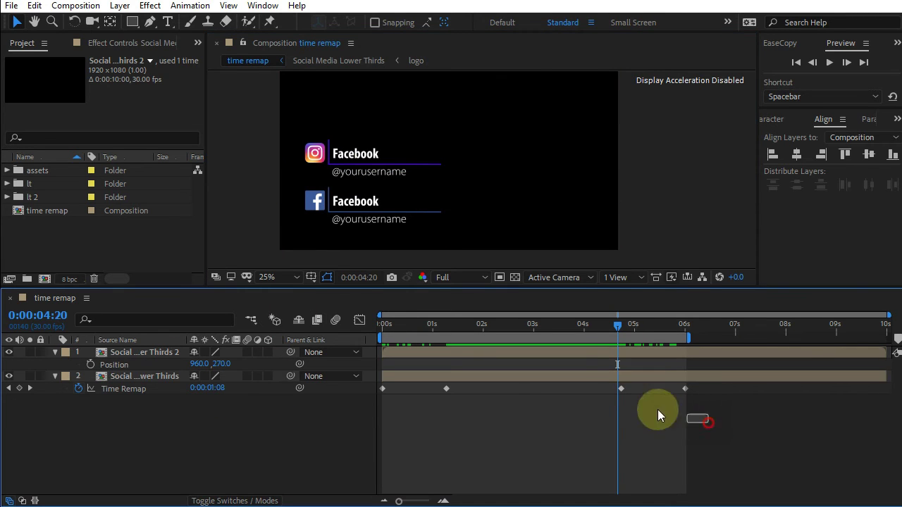
pyautogui.moveTo(707, 422); pyautogui.dragTo(384, 378)
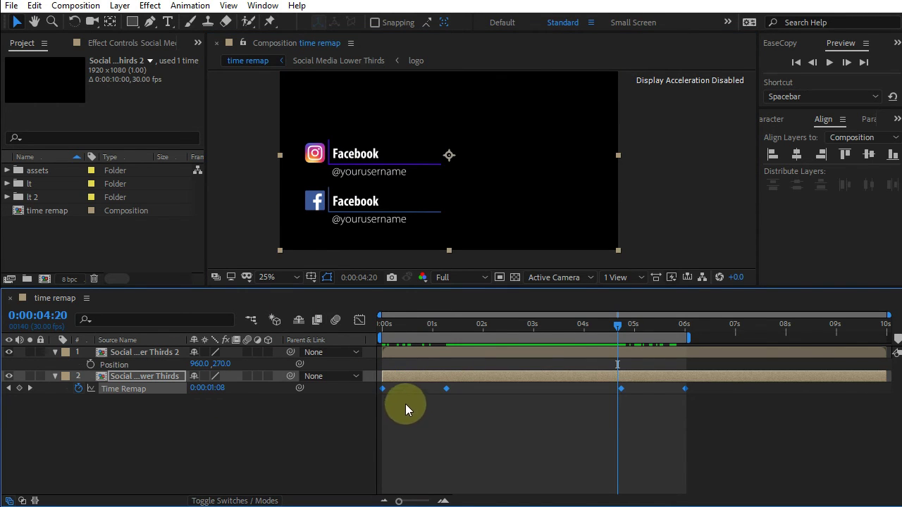
pyautogui.click(33, 6)
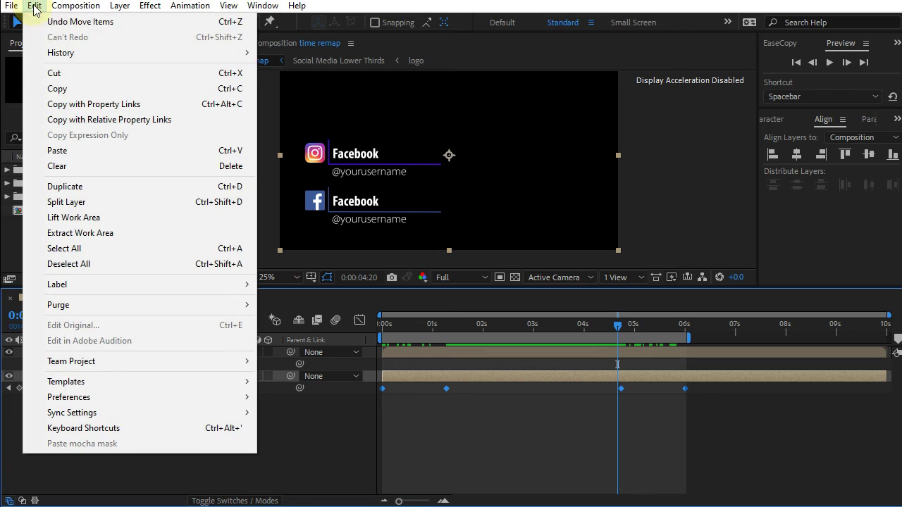
pyautogui.click(75, 89)
# Step: Paste the keyframes onto the Instagram lower-third layer at 0:00 and play the preview
pyautogui.click(523, 463)
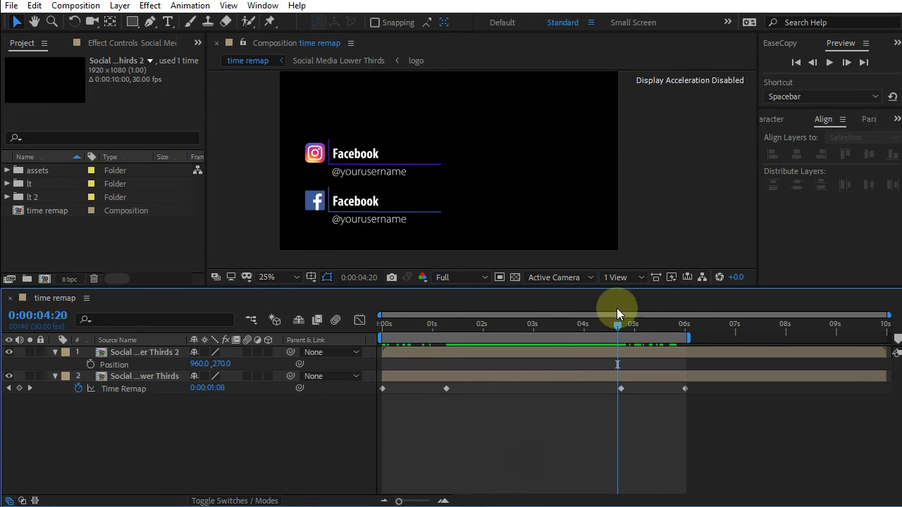
pyautogui.moveTo(603, 324); pyautogui.dragTo(301, 322)
pyautogui.click(398, 353)
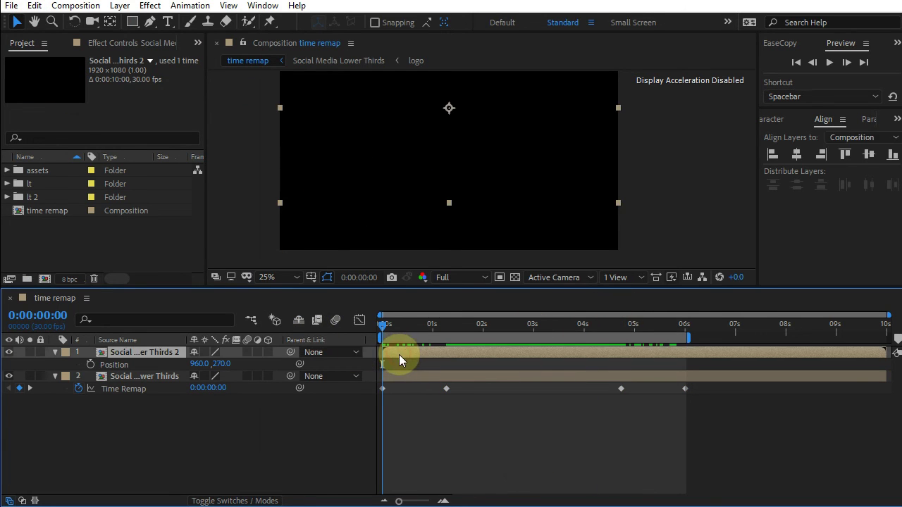
pyautogui.click(34, 6)
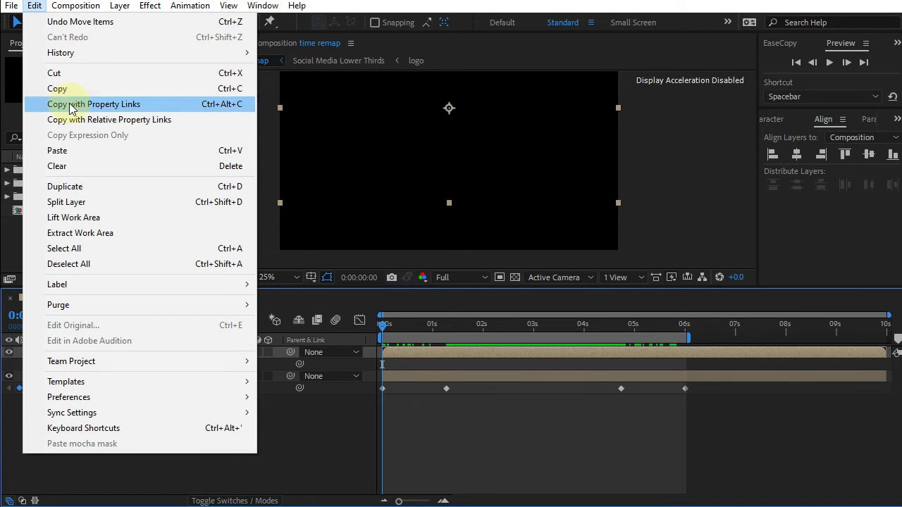
pyautogui.click(75, 152)
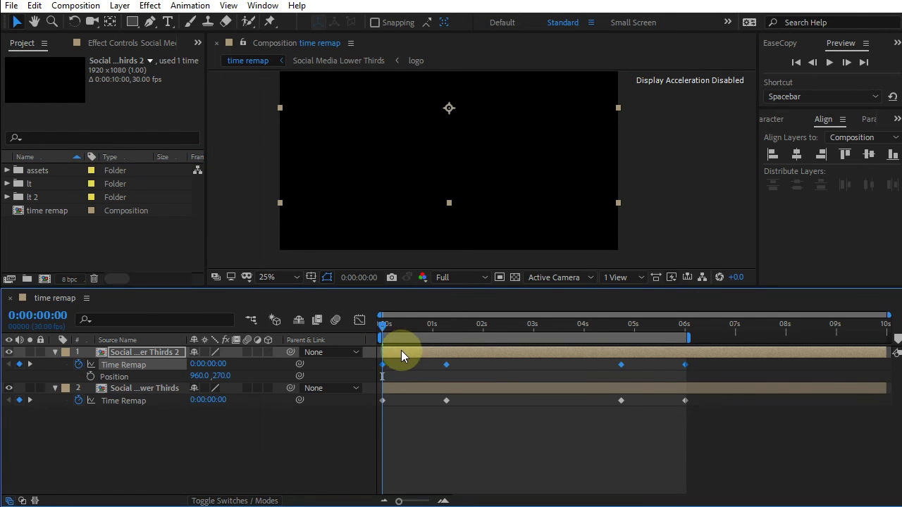
pyautogui.moveTo(379, 323); pyautogui.dragTo(683, 341)
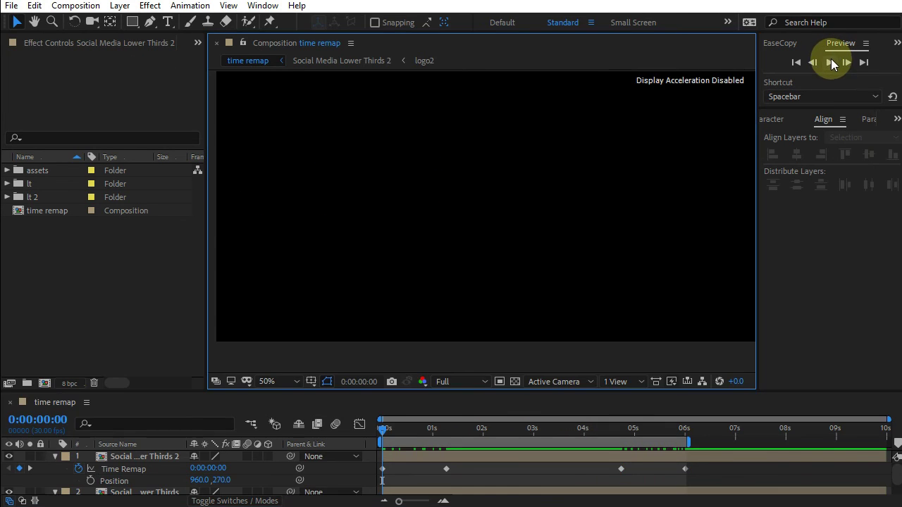
pyautogui.click(830, 62)
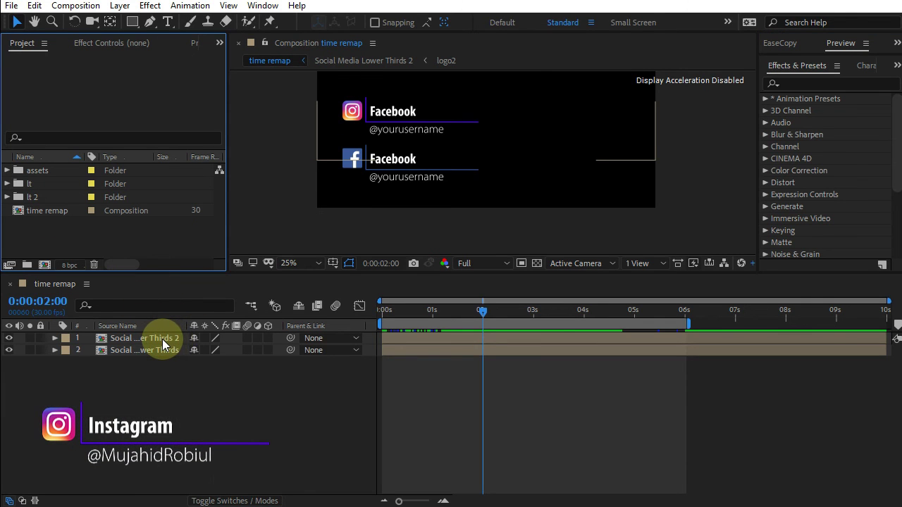
# Step: Open Social Media Lower Thirds 2 and change its title text from Facebook to Instagram
pyautogui.click(162, 340)
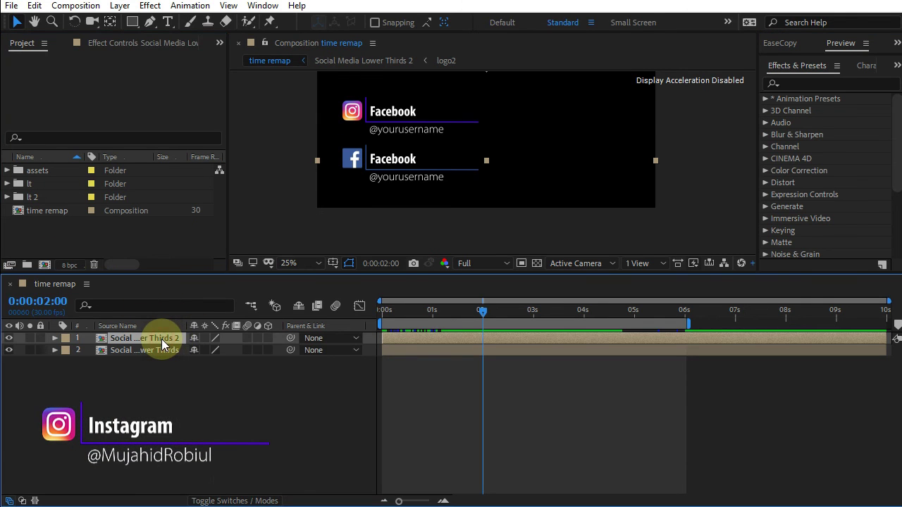
pyautogui.doubleClick(161, 339)
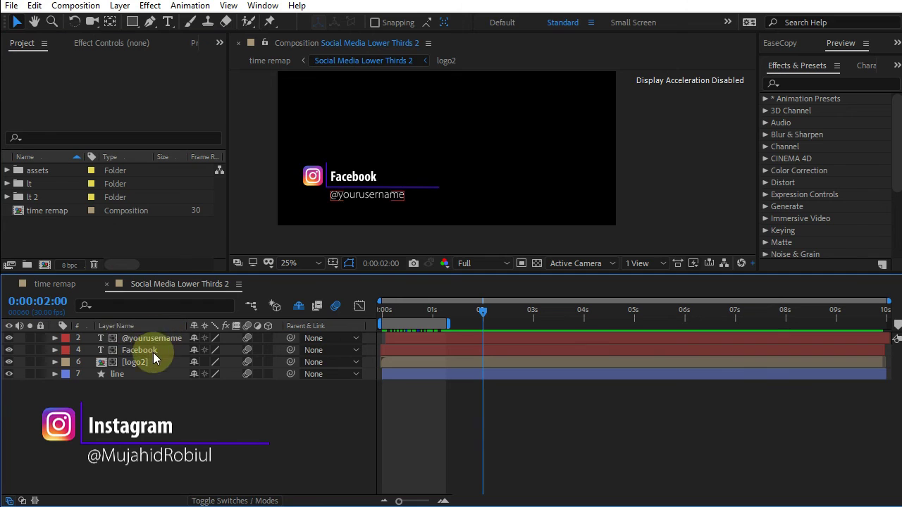
pyautogui.click(152, 351)
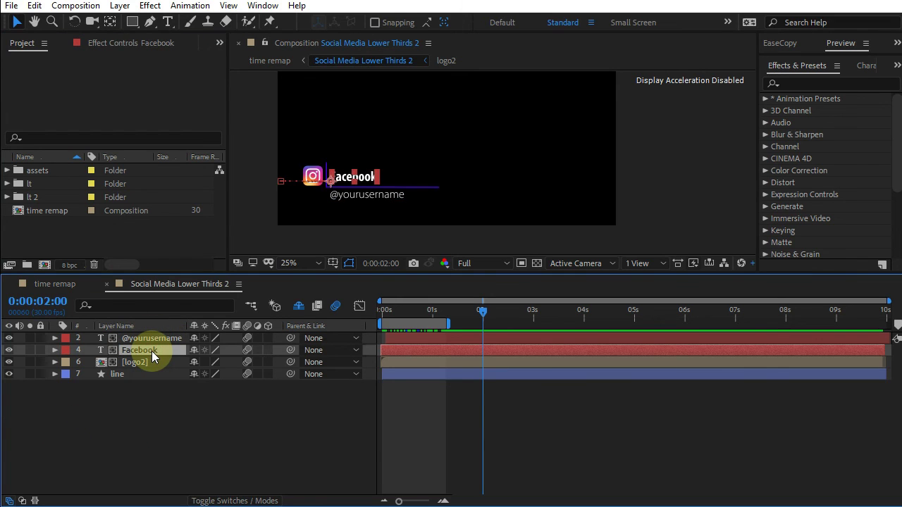
pyautogui.doubleClick(151, 351)
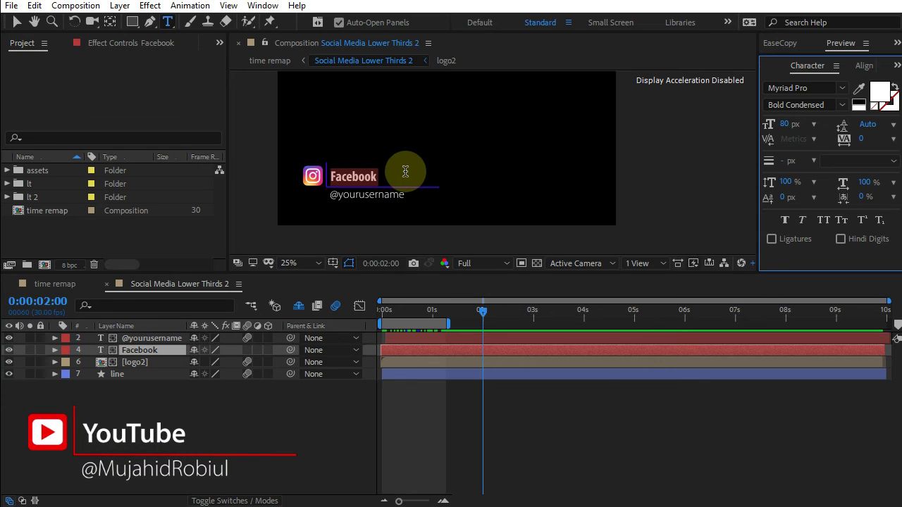
pyautogui.write('I')
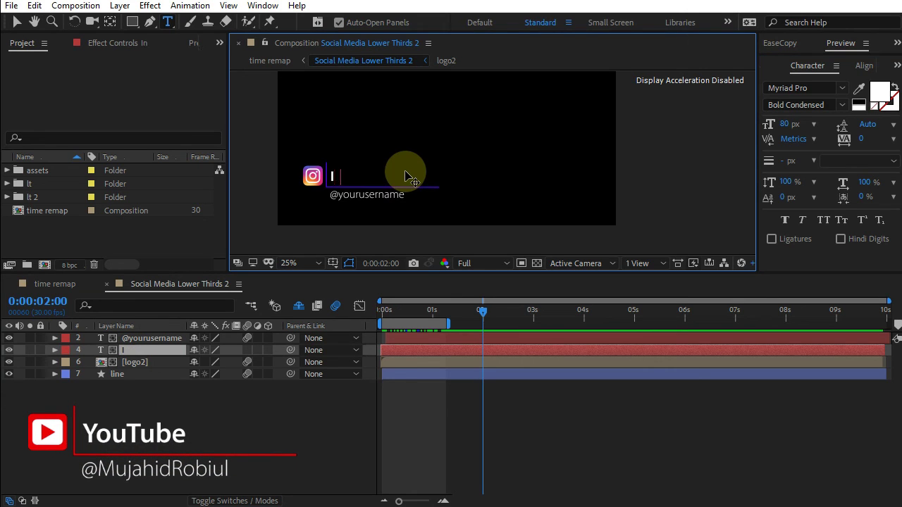
pyautogui.write('nstagra')
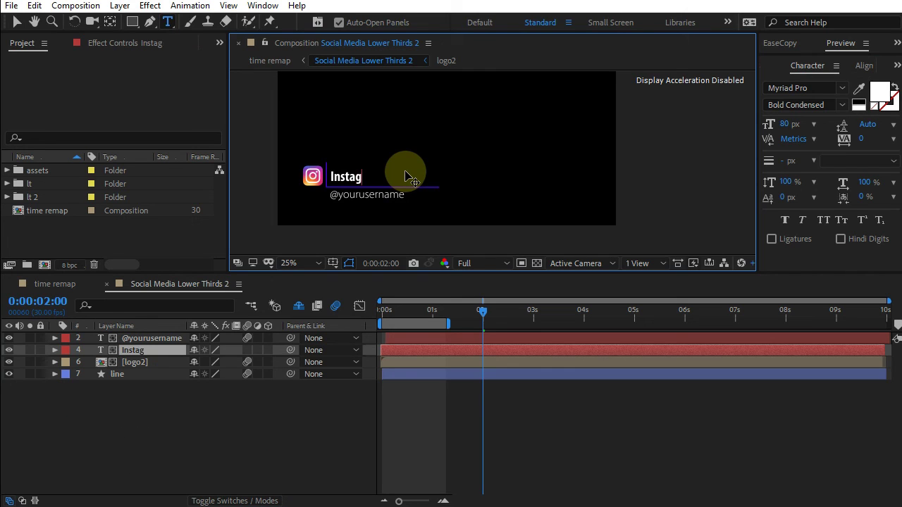
pyautogui.write('m')
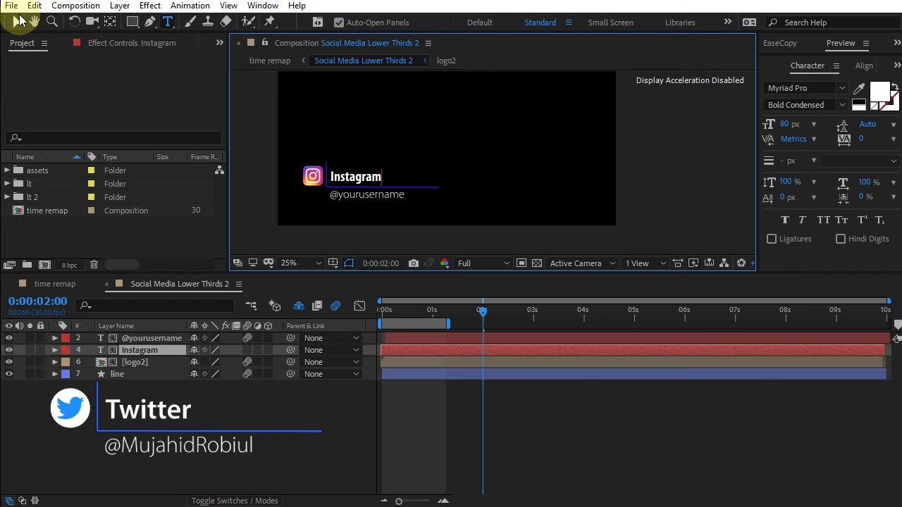
pyautogui.click(17, 21)
# Step: Move the Instagram title's first Position keyframe to -20.0, 828.0, starting off-frame
pyautogui.click(502, 421)
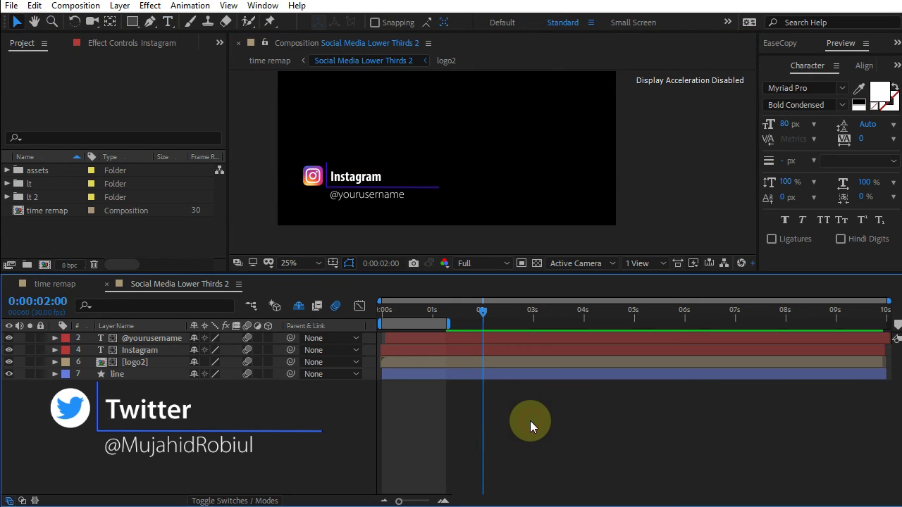
pyautogui.moveTo(482, 310)
pyautogui.mouseDown()
pyautogui.moveTo(379, 311)
pyautogui.moveTo(389, 310)
pyautogui.mouseUp()
pyautogui.click(139, 350)
pyautogui.press('u')
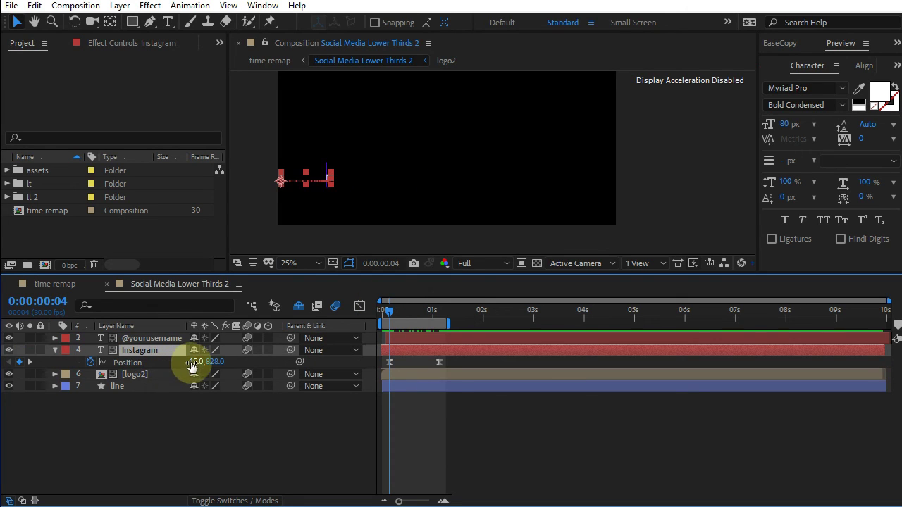
pyautogui.moveTo(192, 361); pyautogui.dragTo(167, 362)
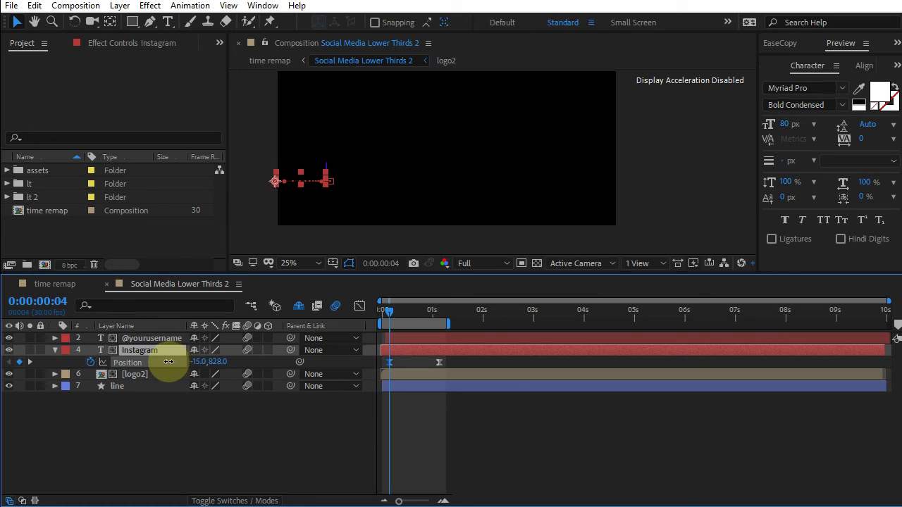
pyautogui.click(522, 429)
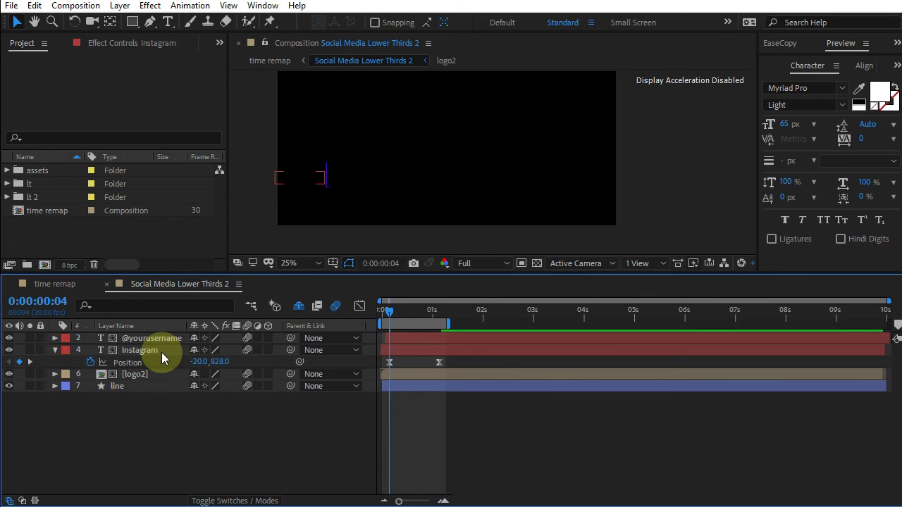
# Step: Return to the time remap composition and preview the start of both lower thirds
pyautogui.click(407, 351)
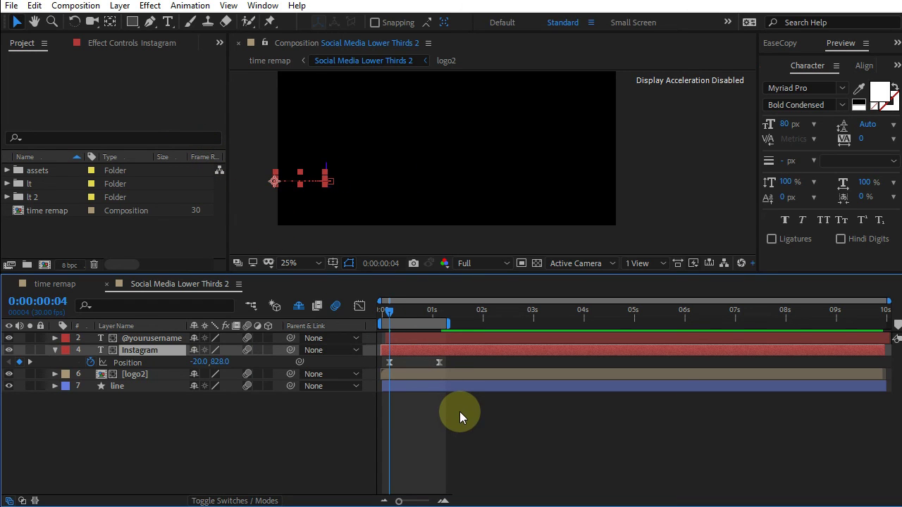
pyautogui.hotkey('shift', 'Escape')
pyautogui.moveTo(388, 309)
pyautogui.mouseDown()
pyautogui.moveTo(683, 320)
pyautogui.moveTo(367, 318)
pyautogui.mouseUp()
# Step: End the work area at the 6-second mark
pyautogui.press('n')
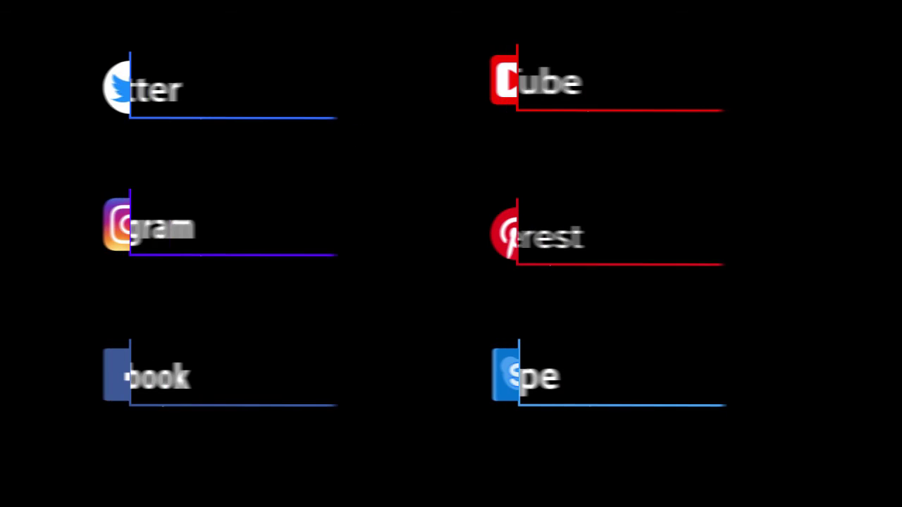